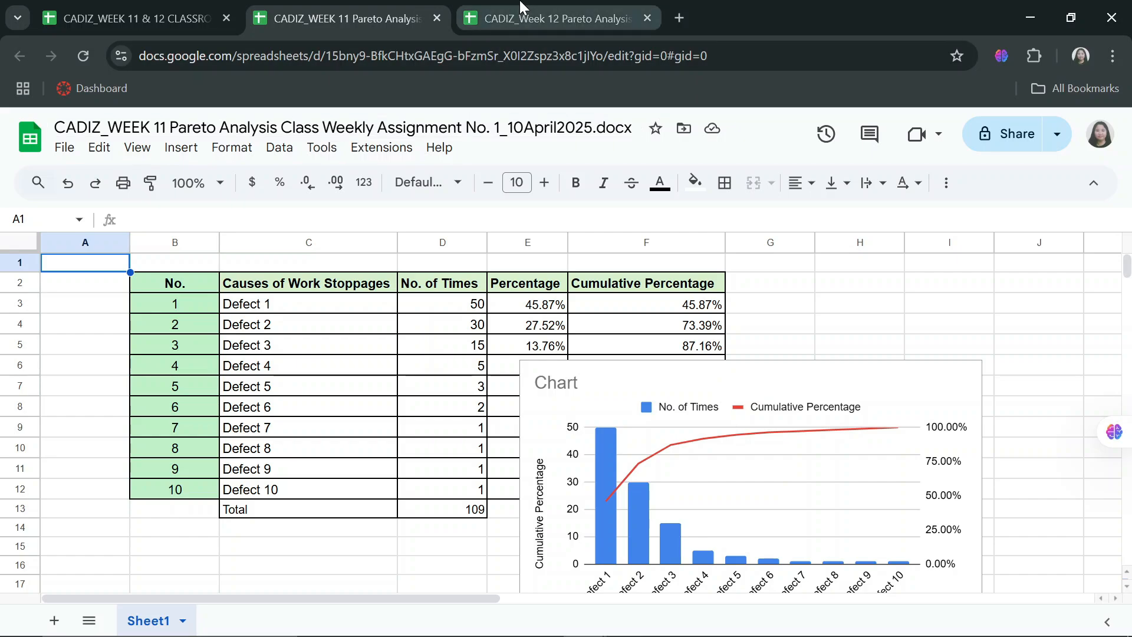
# Look over the finished Pareto tables and charts in the Week 12 and the Week 11 & 12 classroom exercise spreadsheets.
pyautogui.click(555, 18)
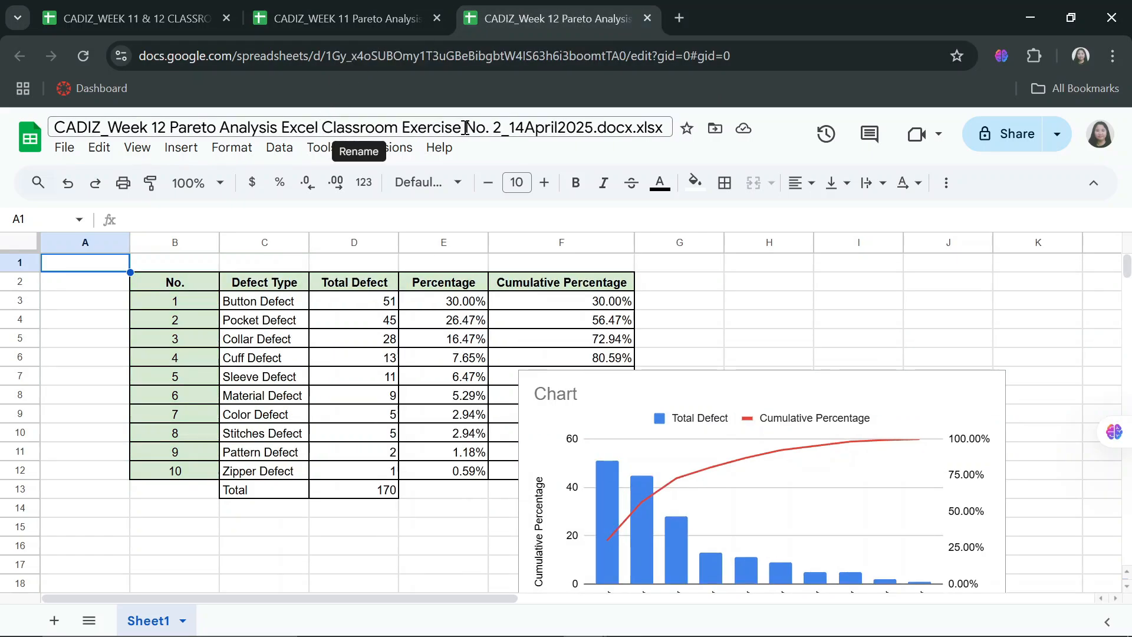
pyautogui.click(171, 18)
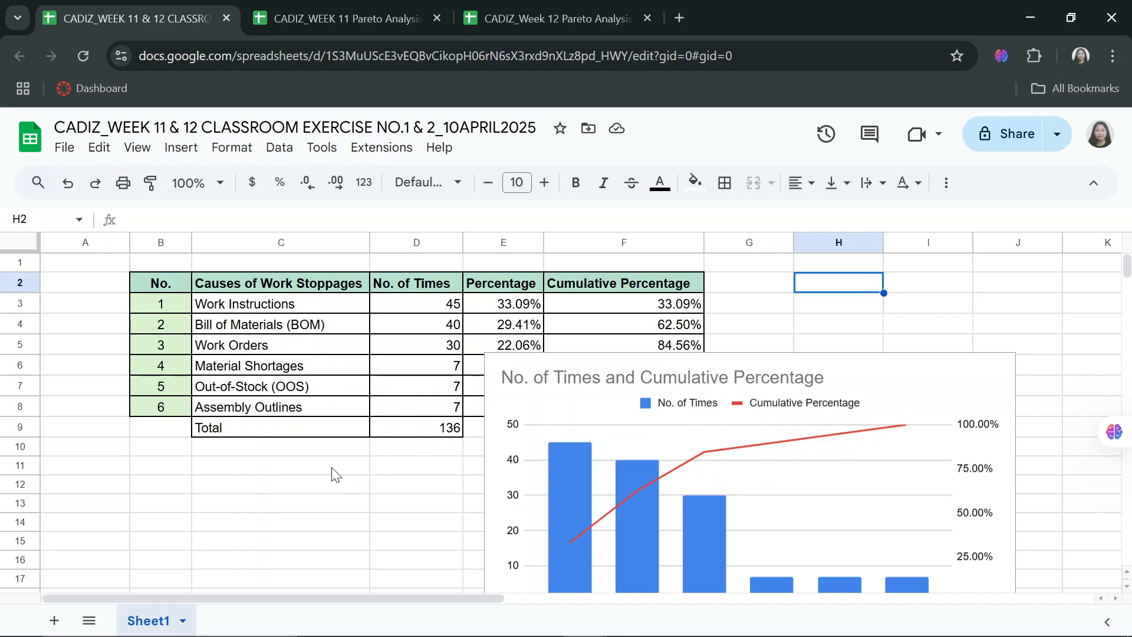
pyautogui.click(332, 473)
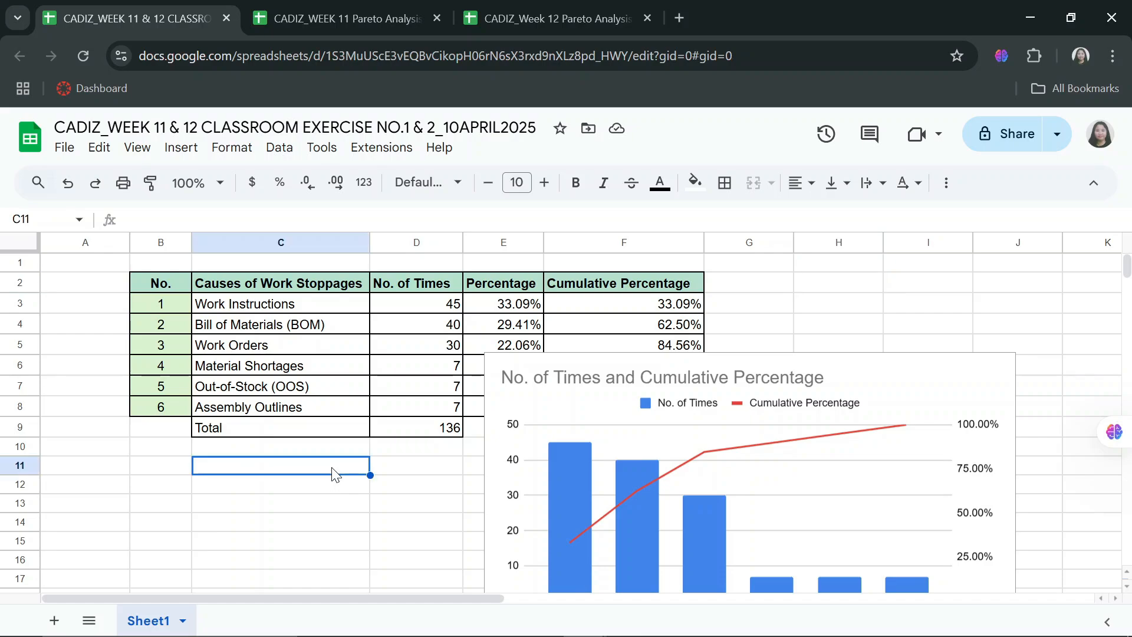
pyautogui.click(844, 282)
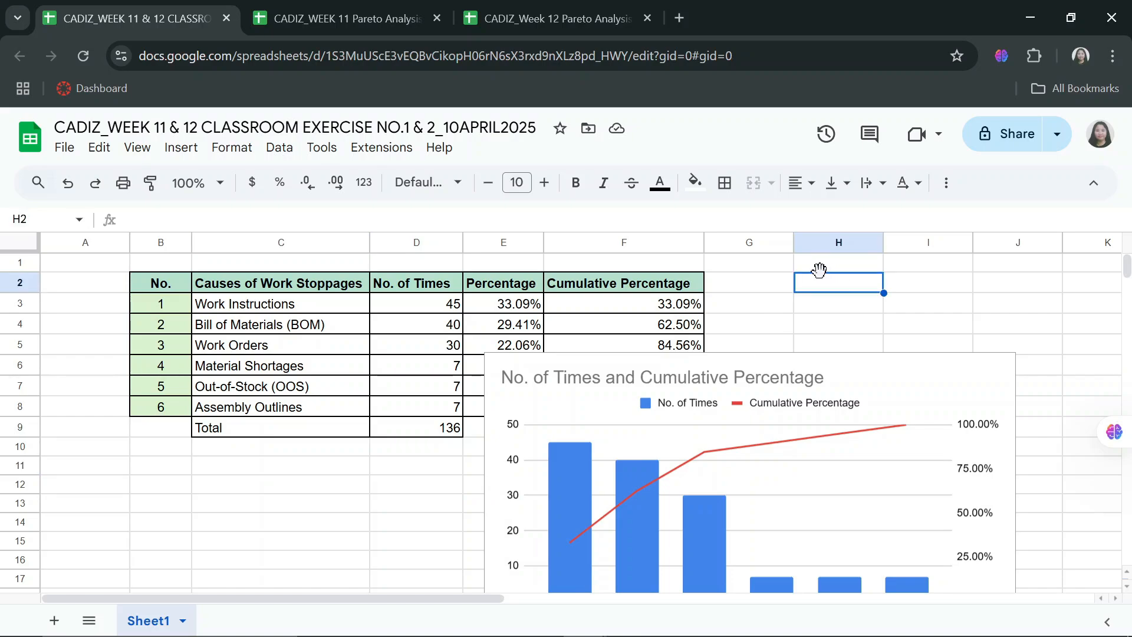
pyautogui.click(769, 288)
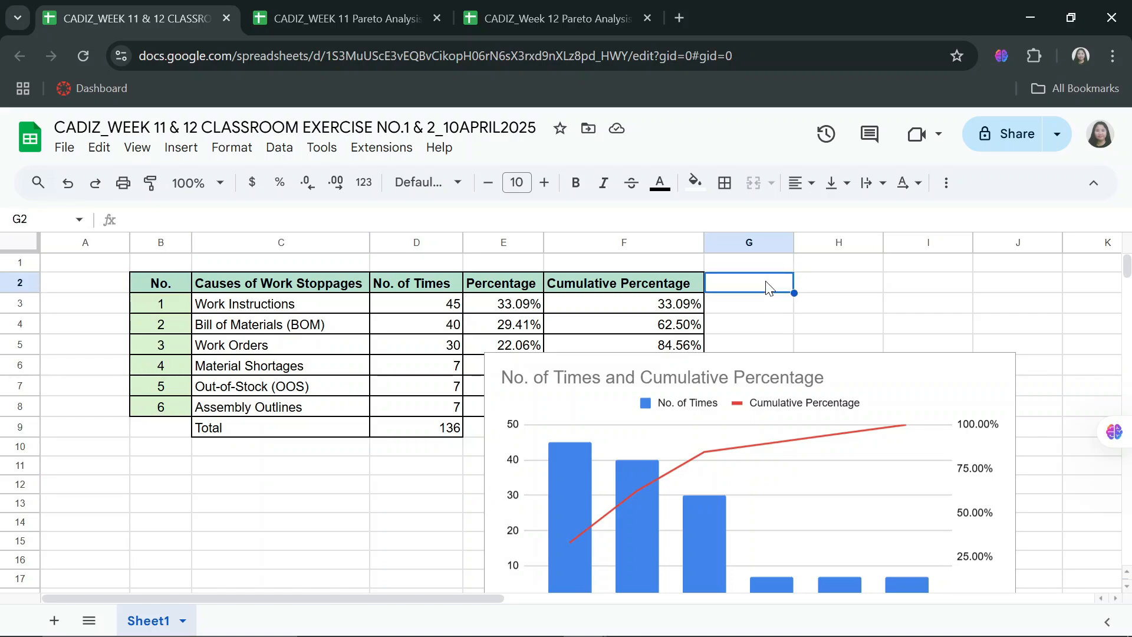
# In the Tutorial Pareto spreadsheet, add the headers "Causes of Work Stoppages" in C2 and "No. of Times" in D2, fitting column C to its text.
pyautogui.hotkey('alt', 'Tab')
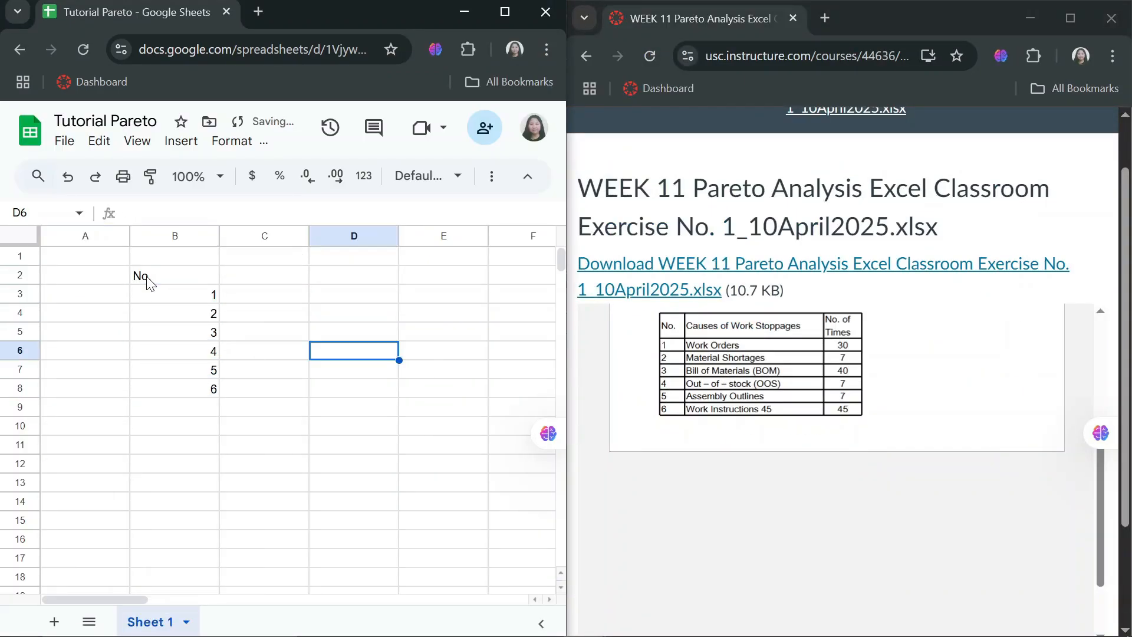
pyautogui.click(147, 277)
pyautogui.press('Right')
pyautogui.write('Causes of Work Stoppages')
pyautogui.press('Tab')
pyautogui.write('No. of Times')
pyautogui.press('Return')
pyautogui.doubleClick(309, 236)
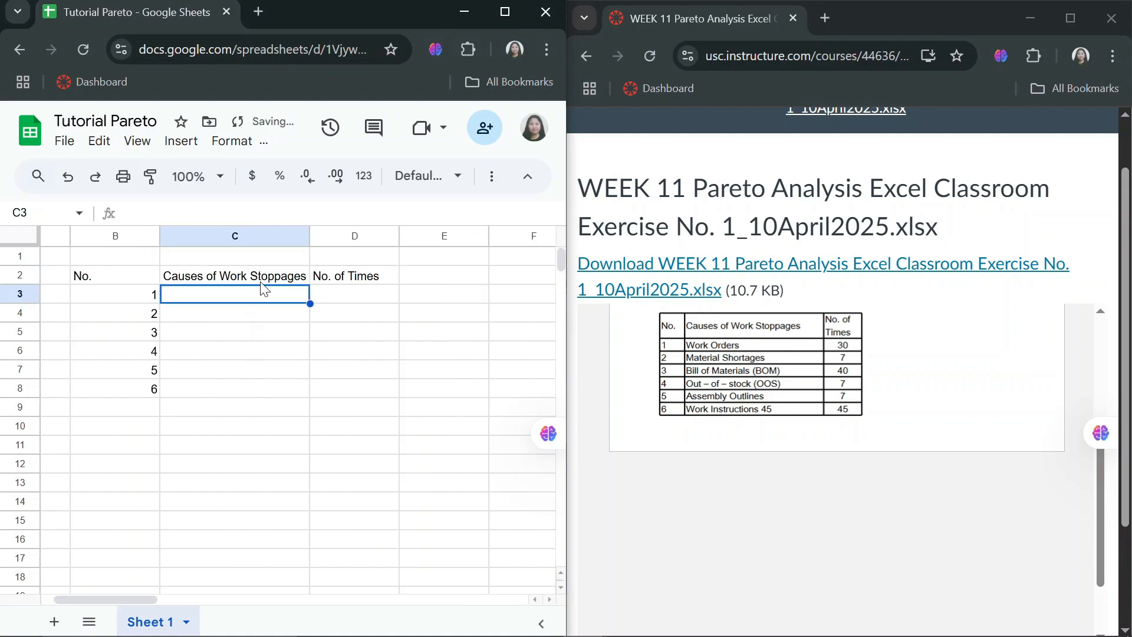
# Enter Work Orders 30, Material Shortages 7, Bill of Materials (BOM) 40, Out-of-Stock (OOS) 7, Assemly Outlines 7 and Work Instructions 45 in C3:D8.
pyautogui.write('Work Ordersy Outlines')
pyautogui.press('Return')
pyautogui.write('Work Instructions')
pyautogui.click(354, 295)
pyautogui.write('30 7 40 7 7 45')
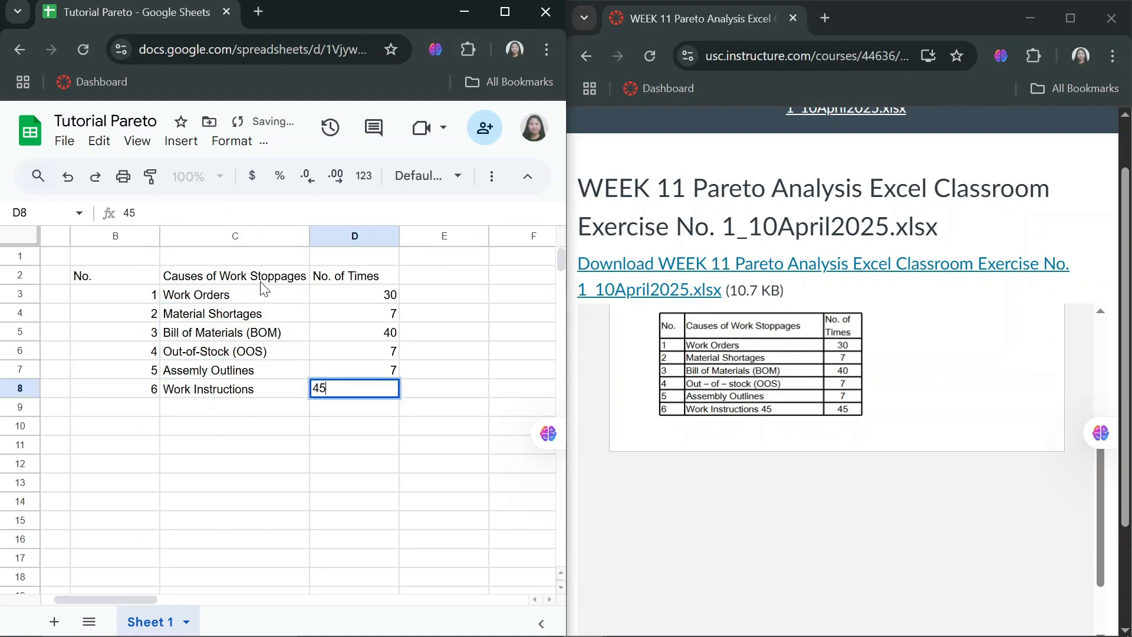
# Label C9 "Total", sum the counts in D9 with =SUM(D3:D8), and check the formula's range.
pyautogui.click(234, 407)
pyautogui.write('Total')
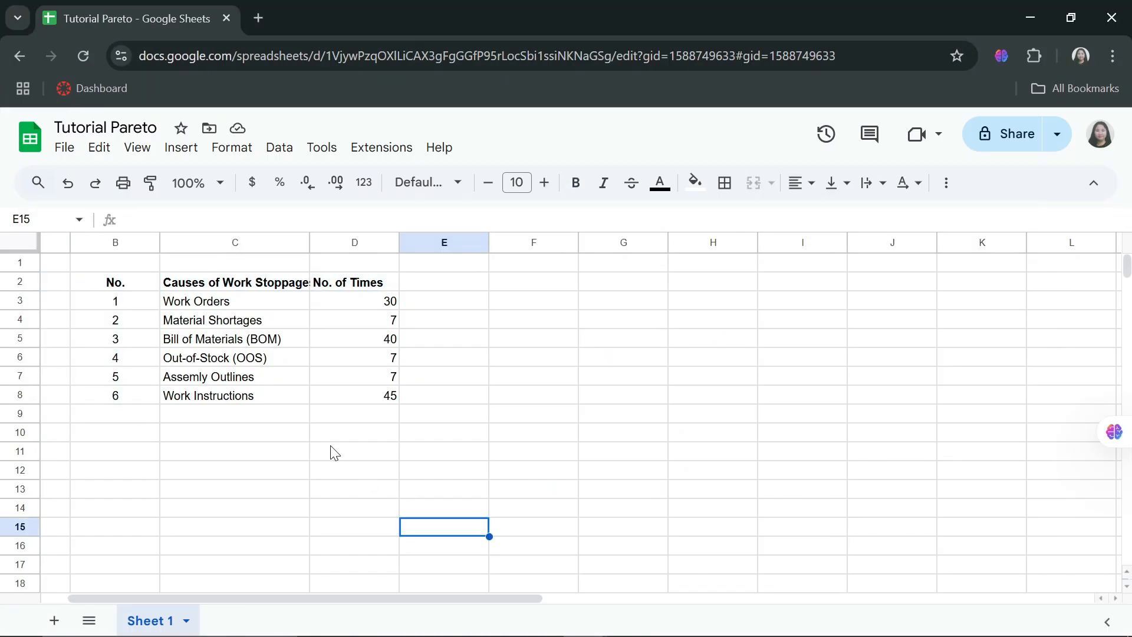
pyautogui.click(267, 415)
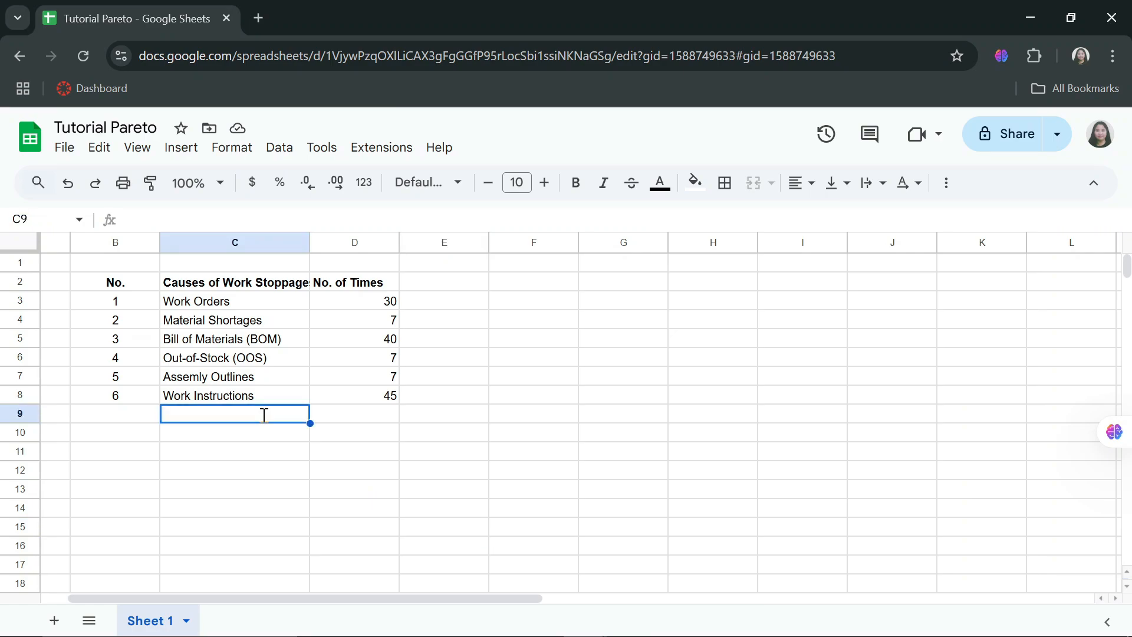
pyautogui.write('Total')
pyautogui.hotkey('ctrl', 'Return')
pyautogui.press('Tab')
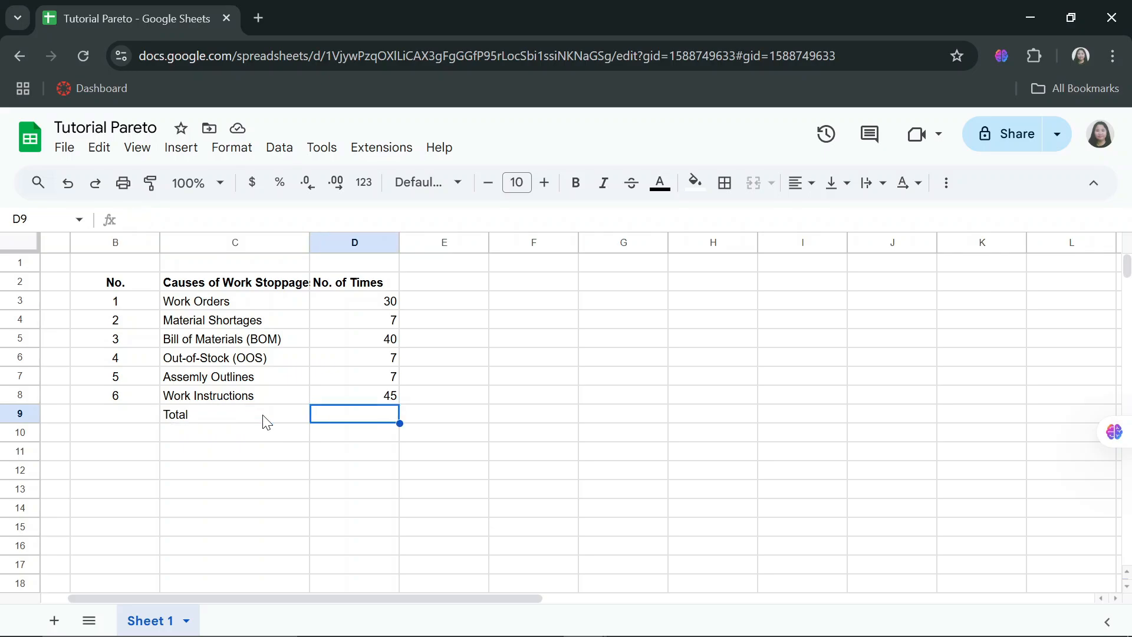
pyautogui.write('=')
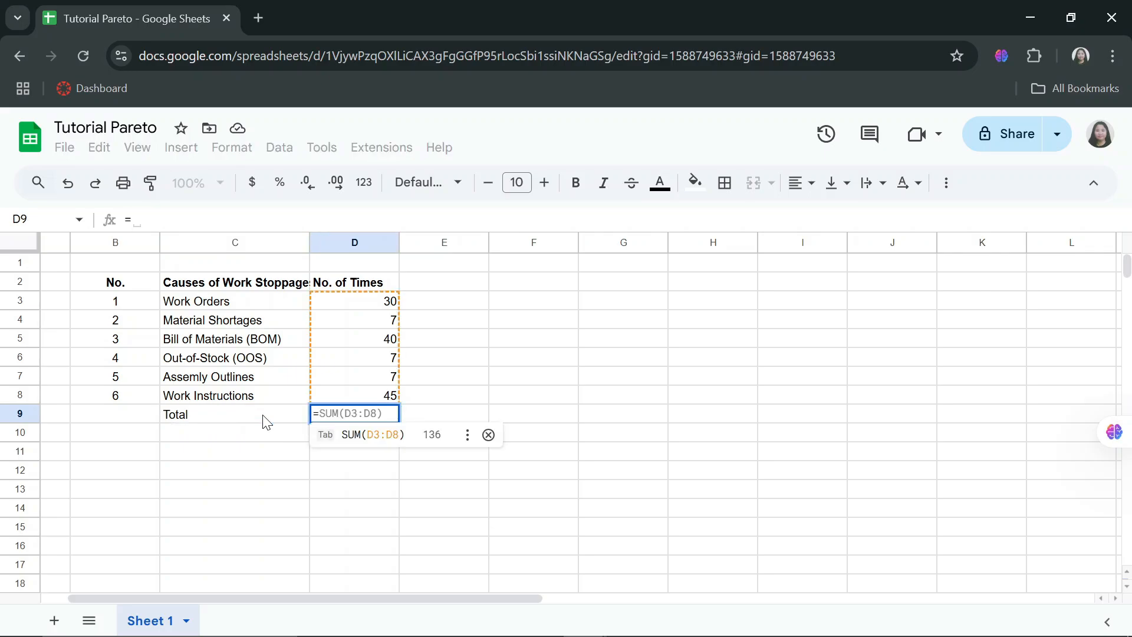
pyautogui.write('sum')
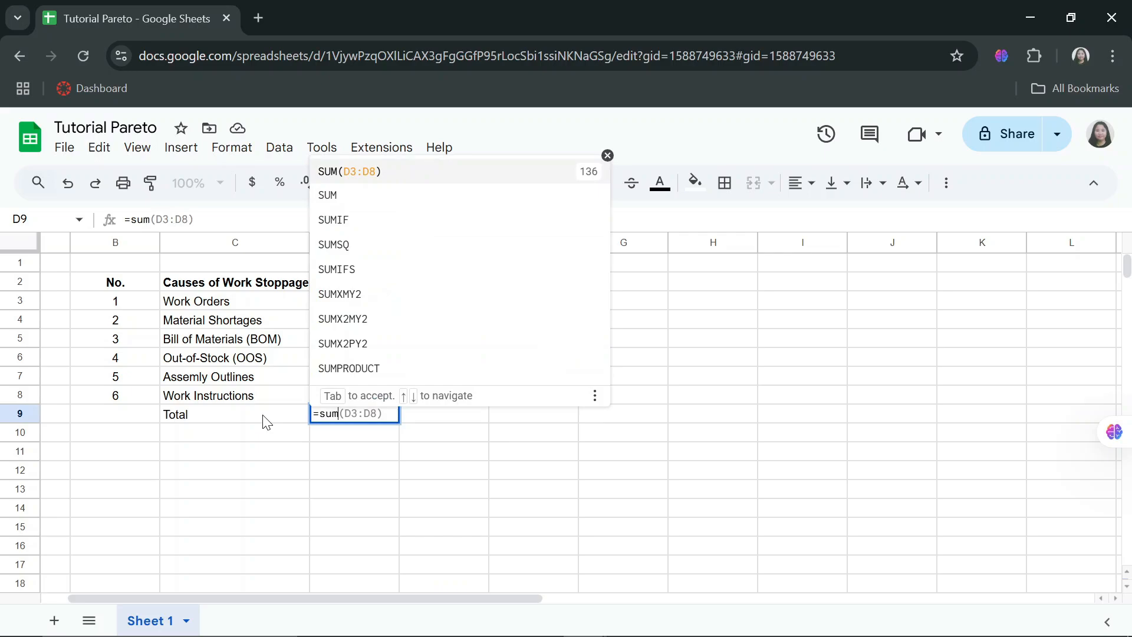
pyautogui.press('Tab')
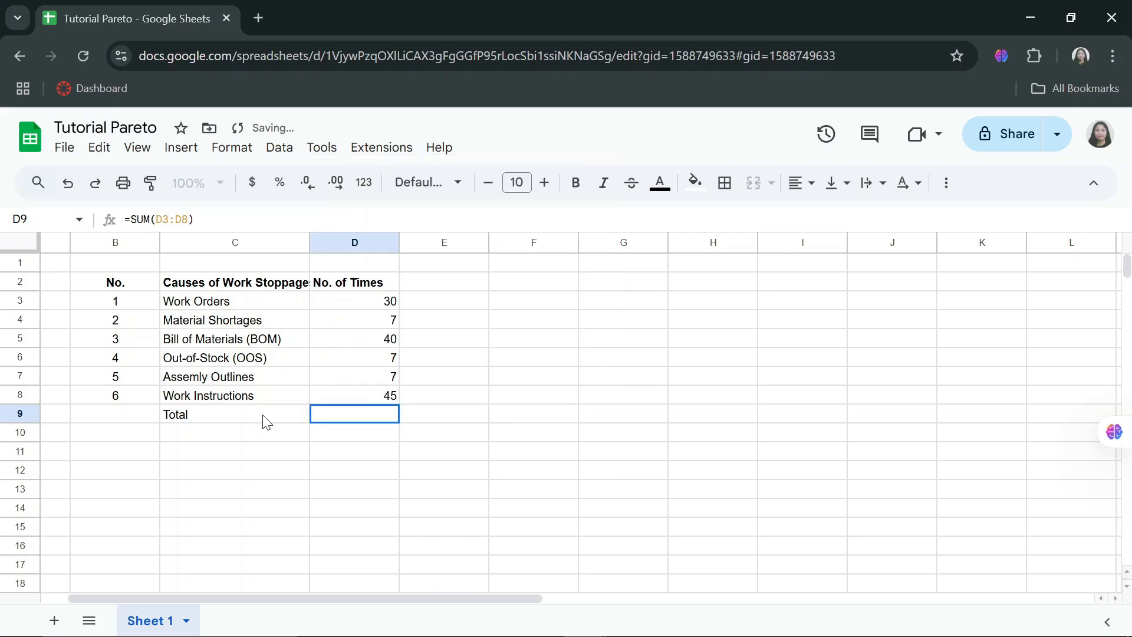
pyautogui.click(395, 450)
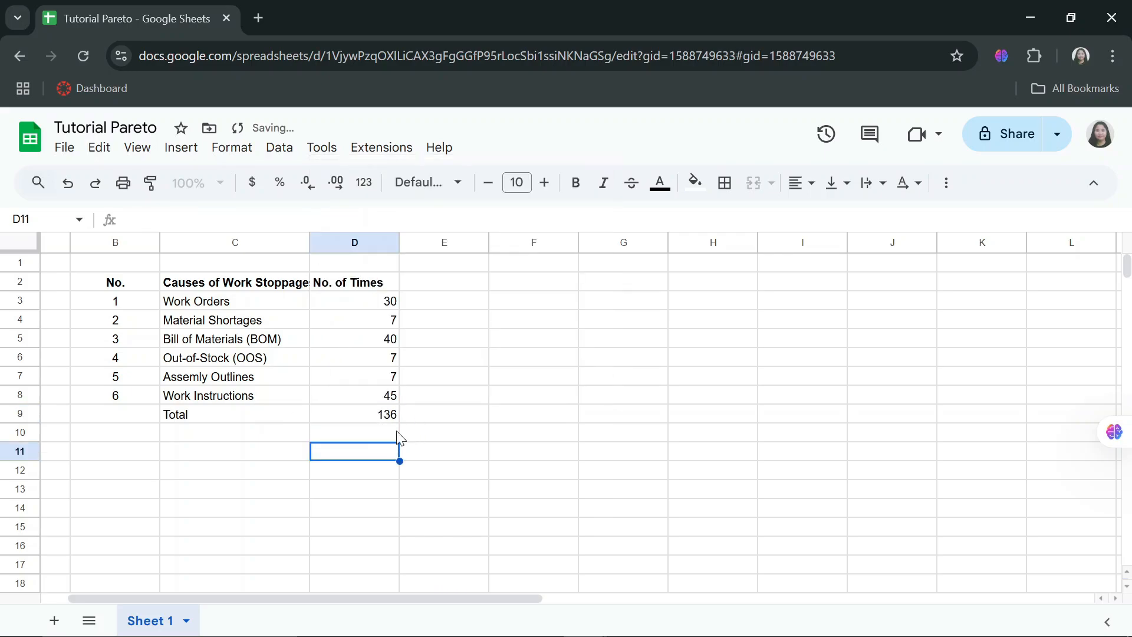
pyautogui.doubleClick(393, 415)
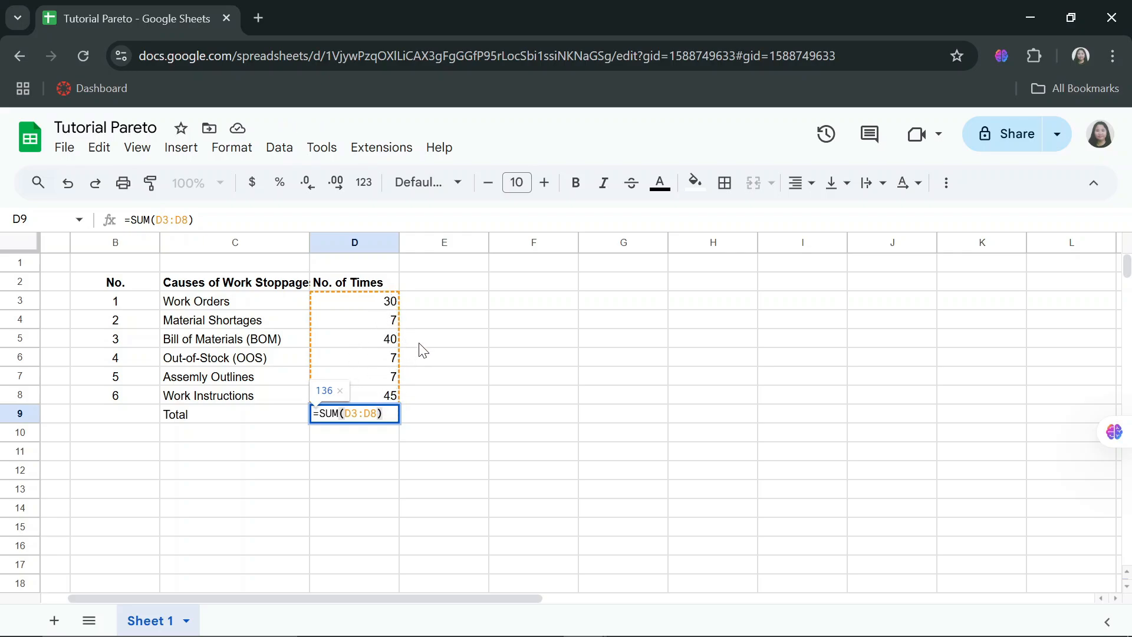
# Add the header "Percentage" in E2 and calculate the Work Orders share in E3 with =D3/D9.
pyautogui.click(411, 285)
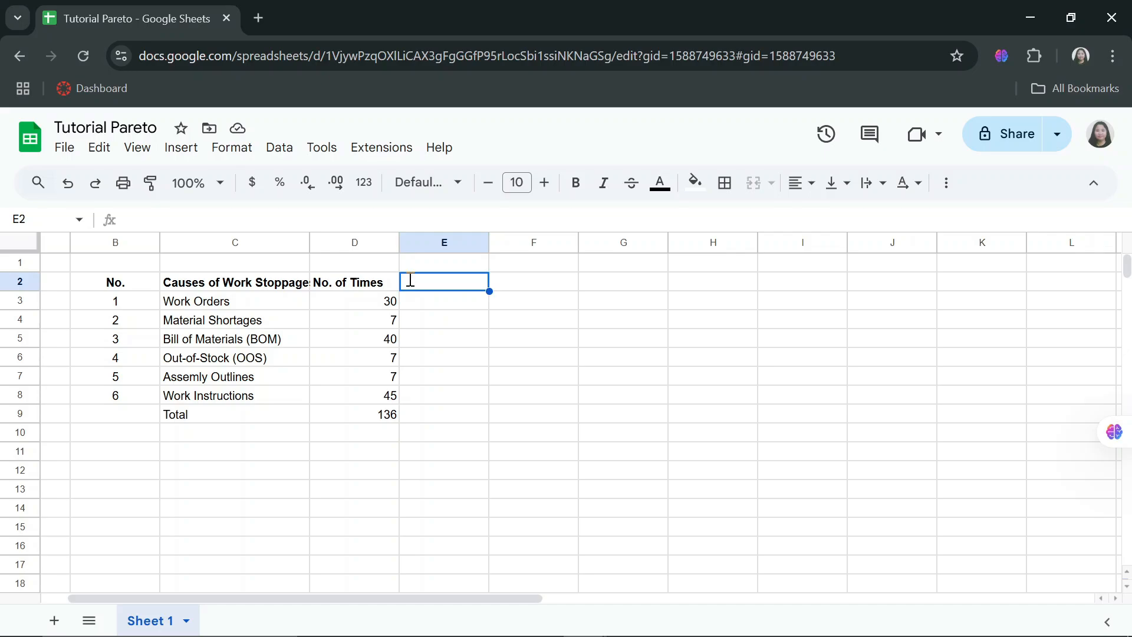
pyautogui.write('Percentage')
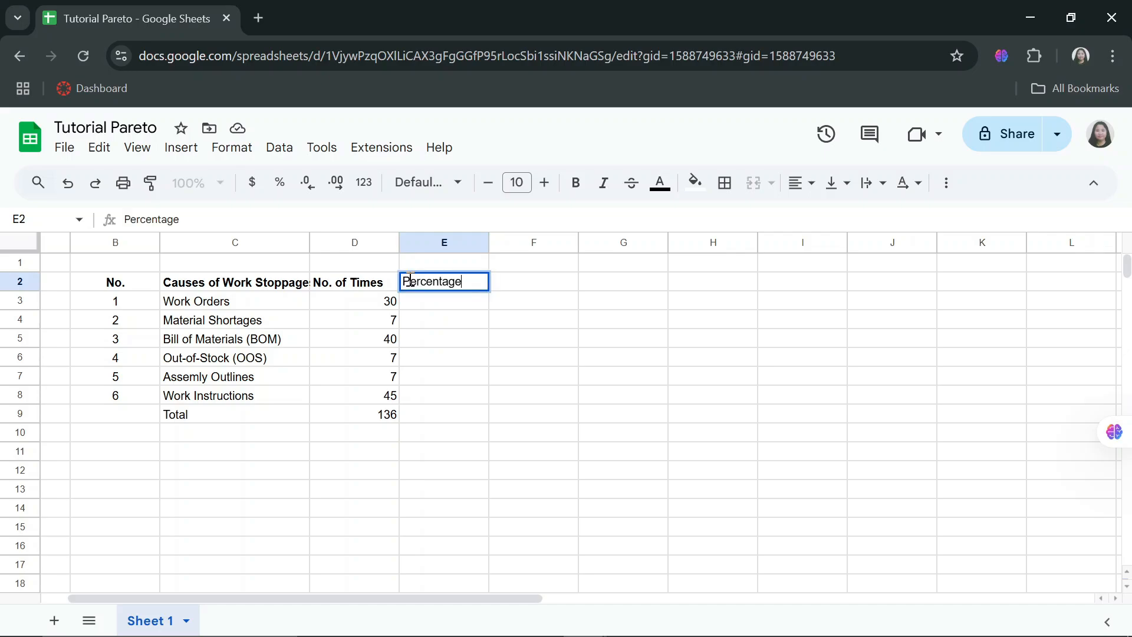
pyautogui.click(443, 303)
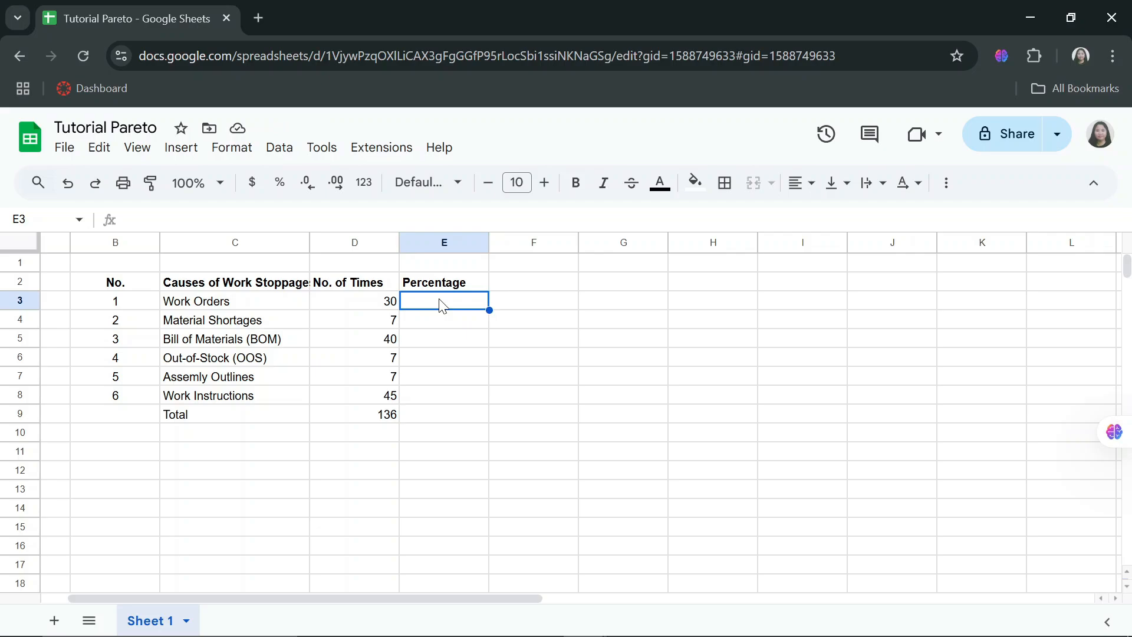
pyautogui.write('=')
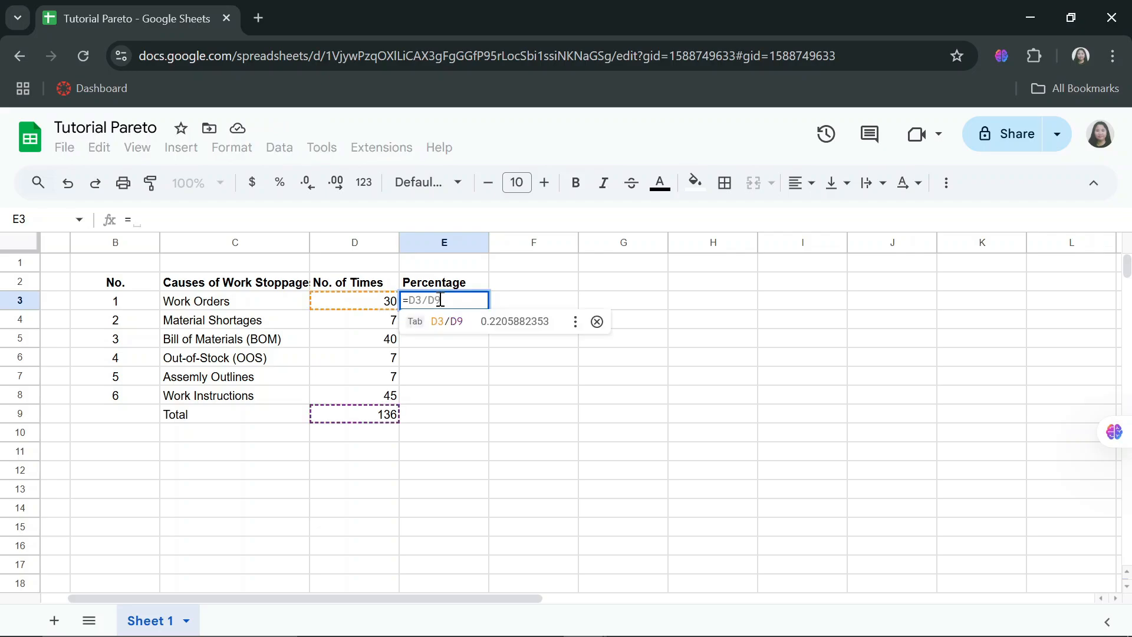
pyautogui.click(387, 307)
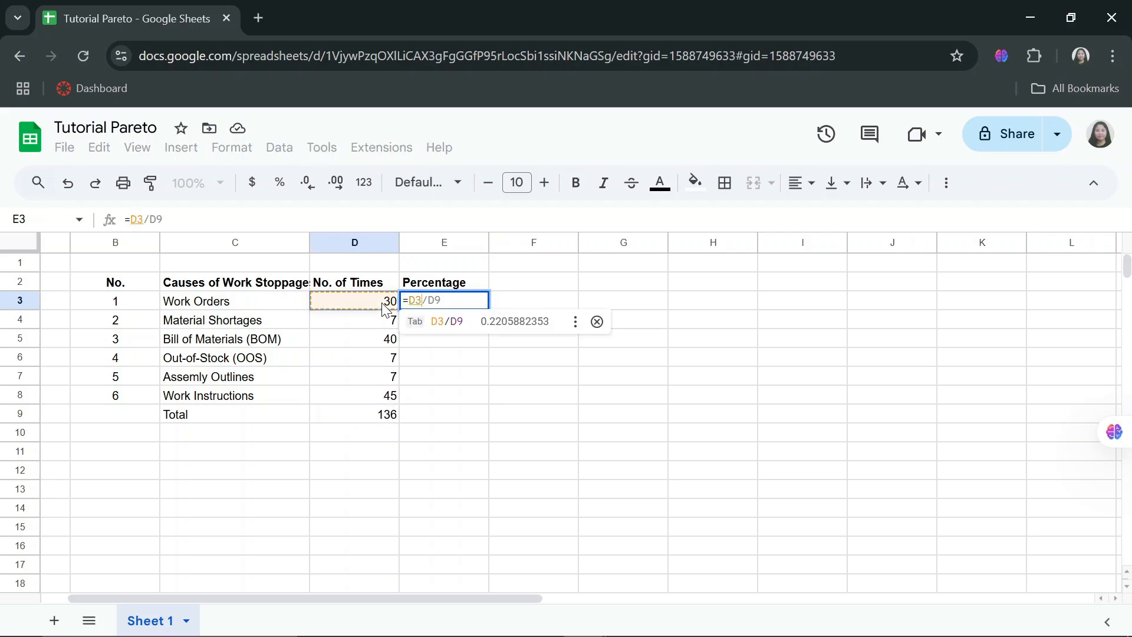
pyautogui.write('?')
pyautogui.press('BackSpace')
pyautogui.write('/')
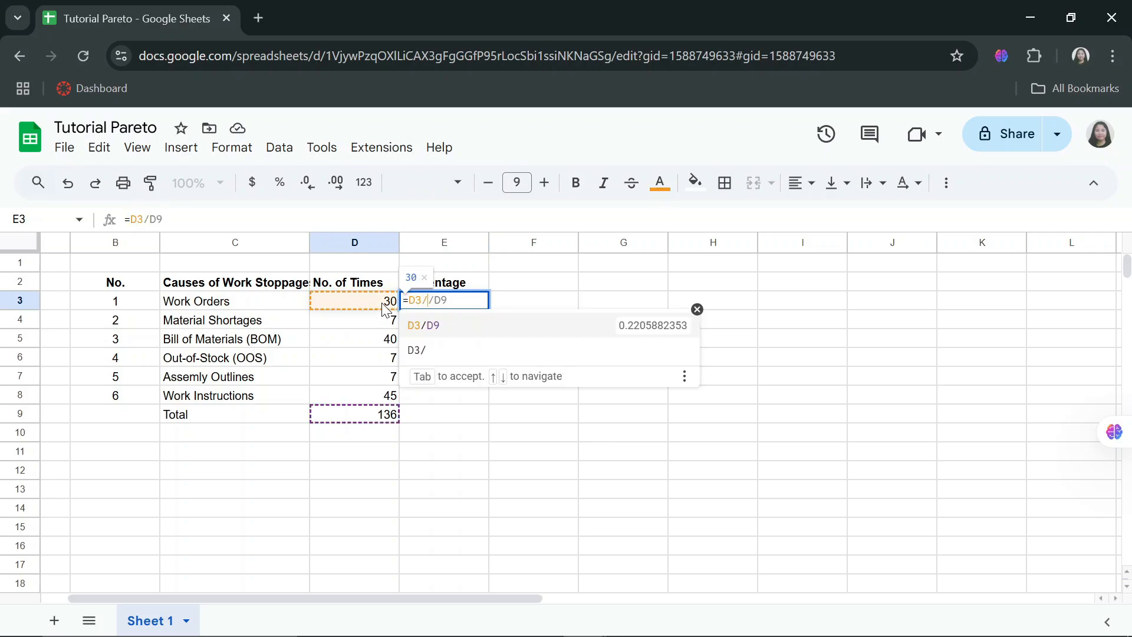
pyautogui.click(383, 419)
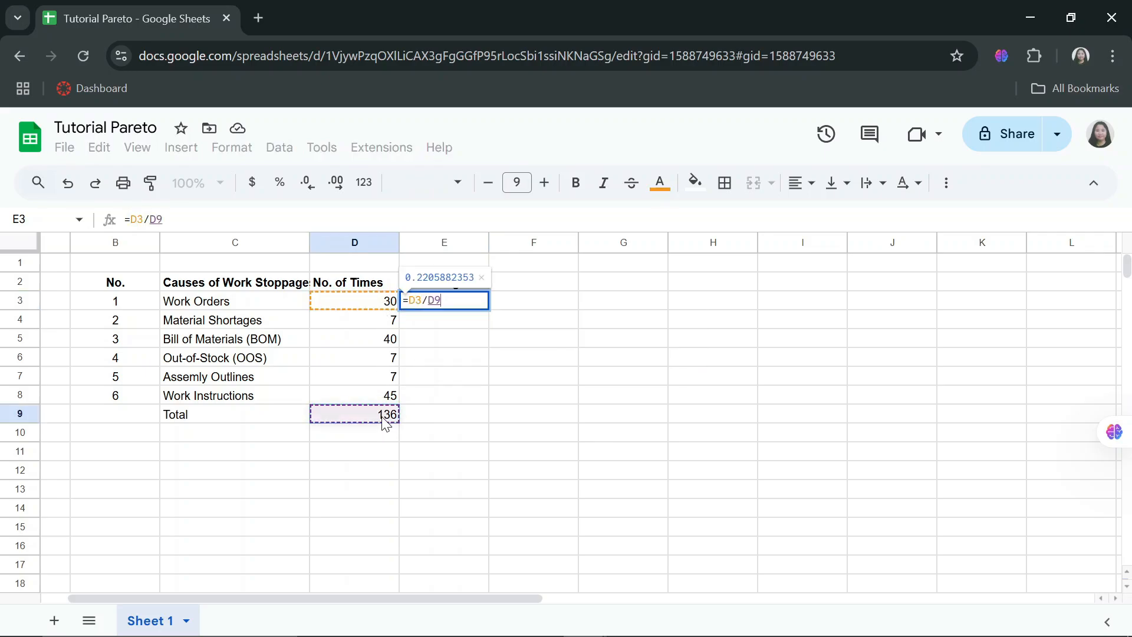
pyautogui.press('Return')
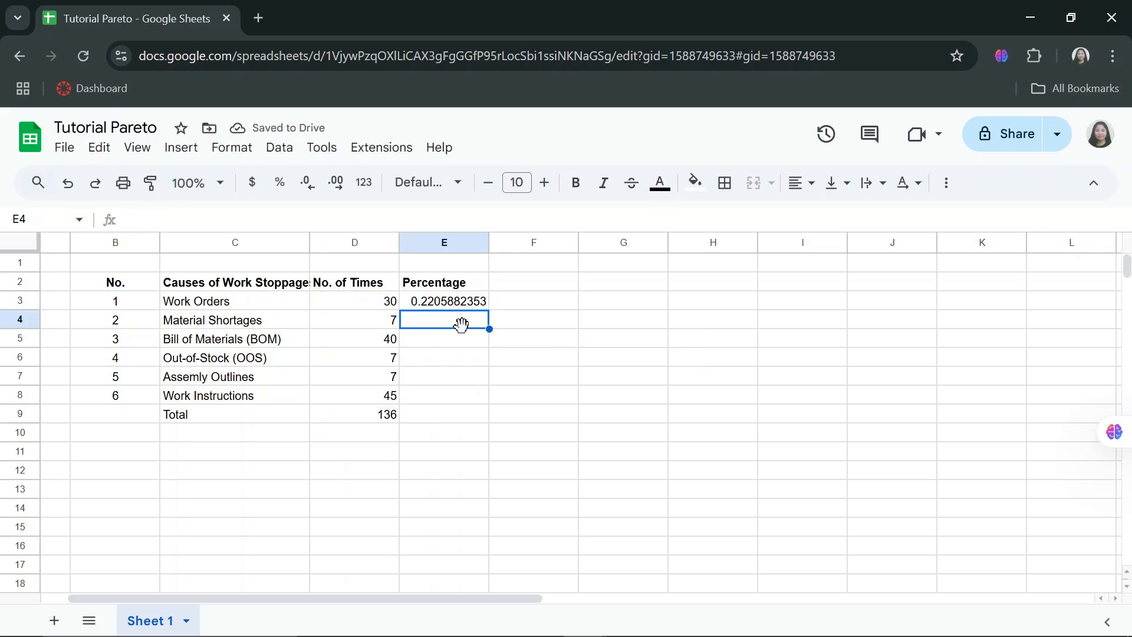
# Calculate the shares of the remaining five causes in E4:E8 by dividing each count by the total in D9.
pyautogui.write('=D4/D9')
pyautogui.press('Tab')
pyautogui.write('=D4/D9')
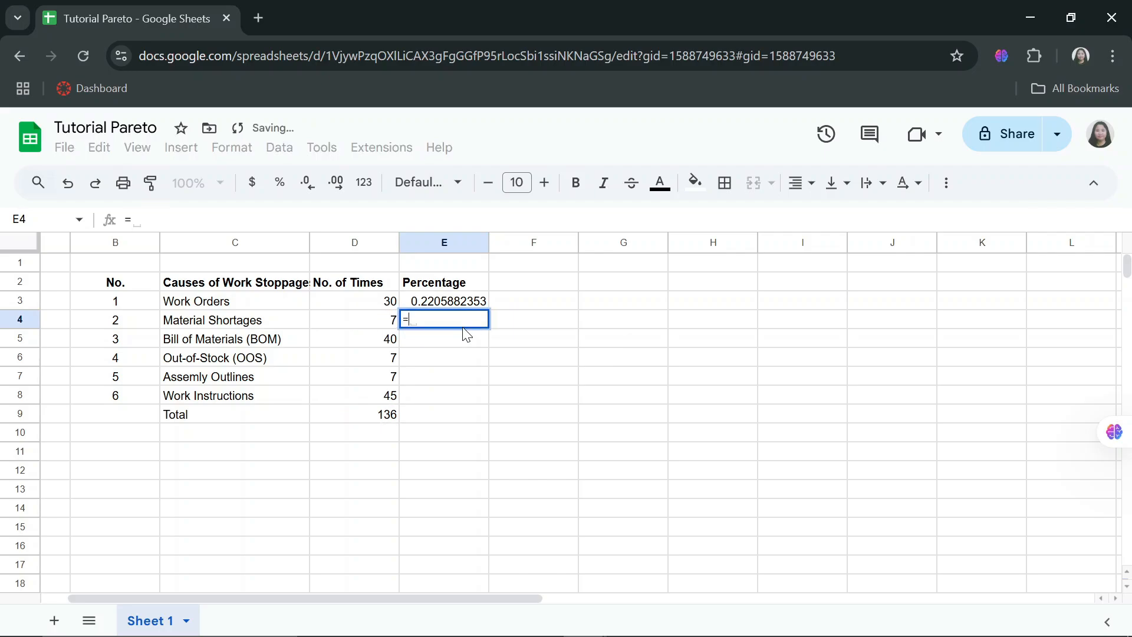
pyautogui.press('Tab')
pyautogui.write('=')
pyautogui.press('Tab')
pyautogui.write('=')
pyautogui.press('Tab')
pyautogui.write('=')
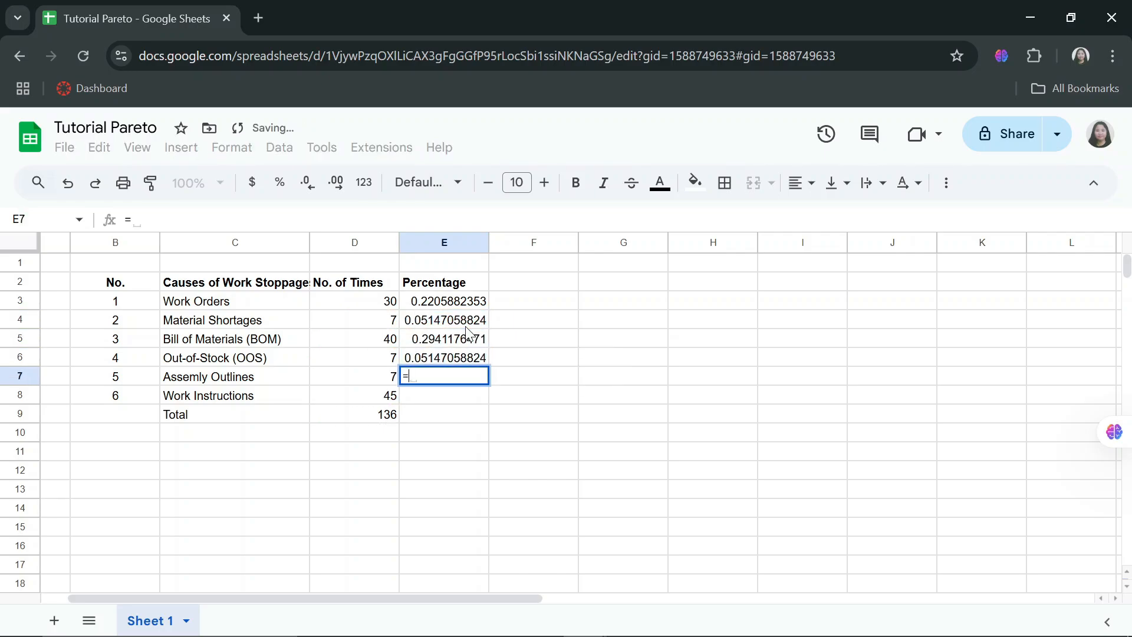
pyautogui.press('Tab')
pyautogui.write('=')
pyautogui.press('Tab')
pyautogui.press('Return')
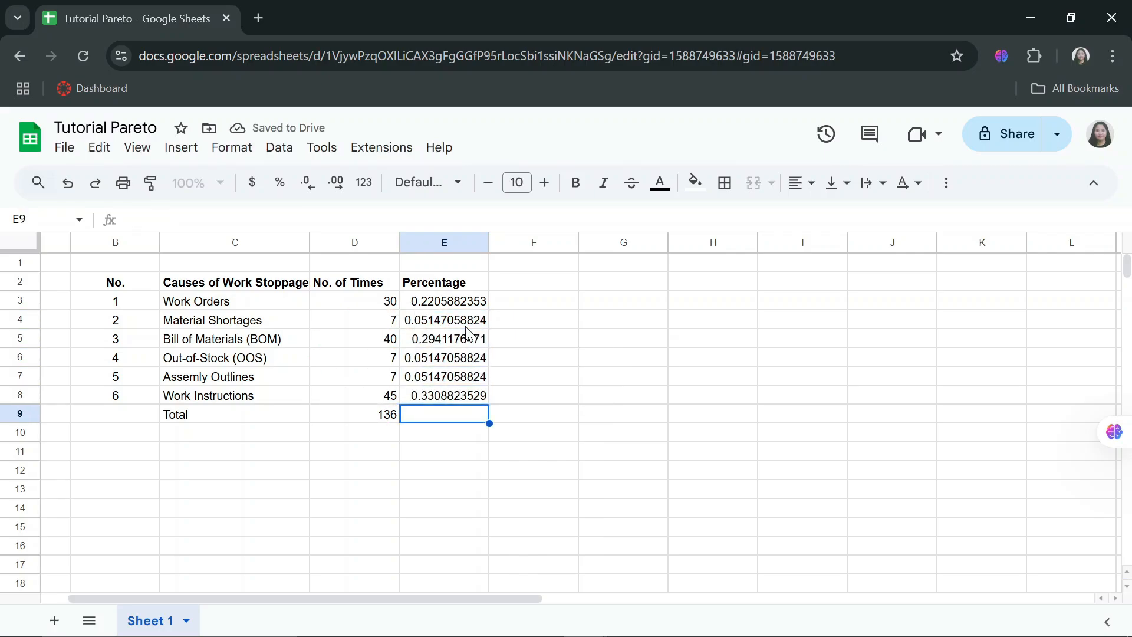
# Format the shares in E3:E8 as Percent and check their sum.
pyautogui.click(466, 303)
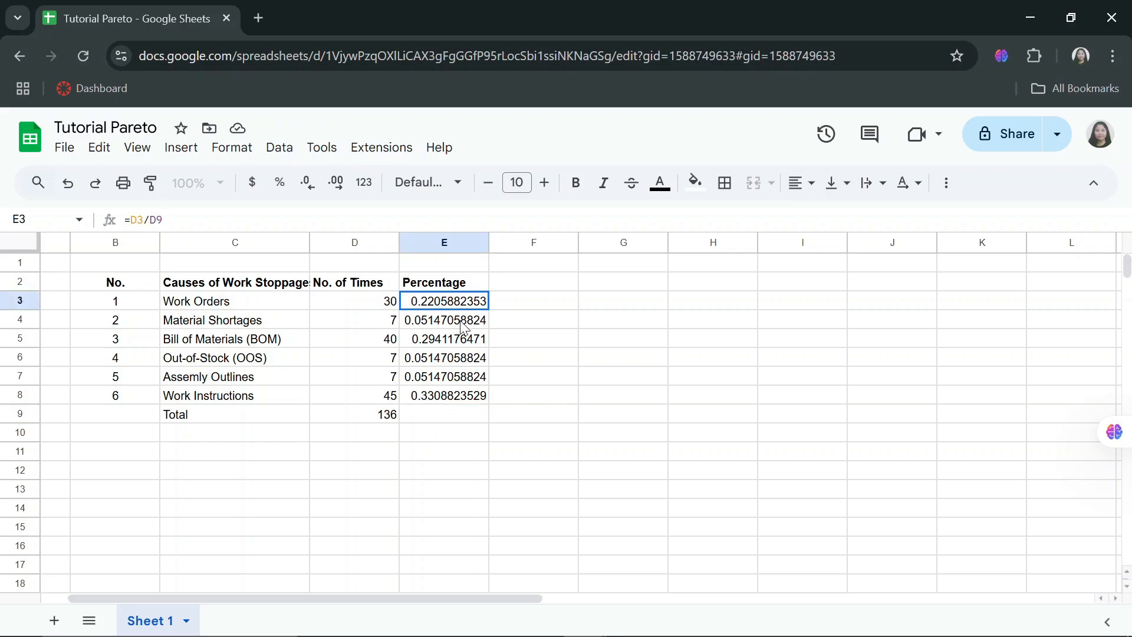
pyautogui.moveTo(463, 326); pyautogui.dragTo(463, 407)
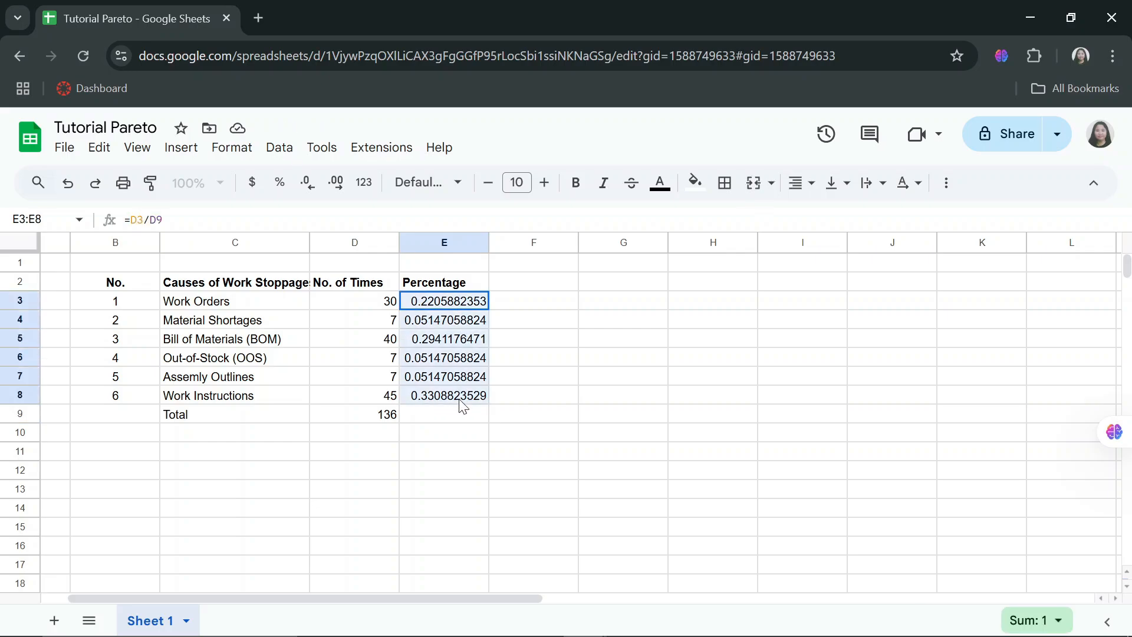
pyautogui.click(235, 152)
pyautogui.moveTo(296, 224)
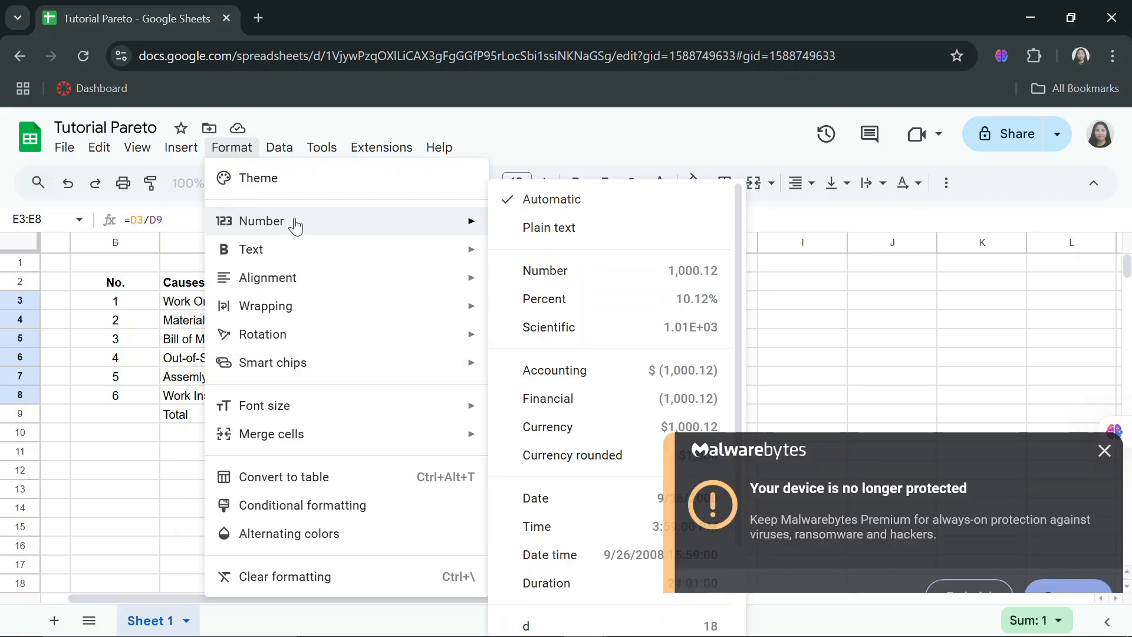
pyautogui.click(538, 301)
pyautogui.click(506, 308)
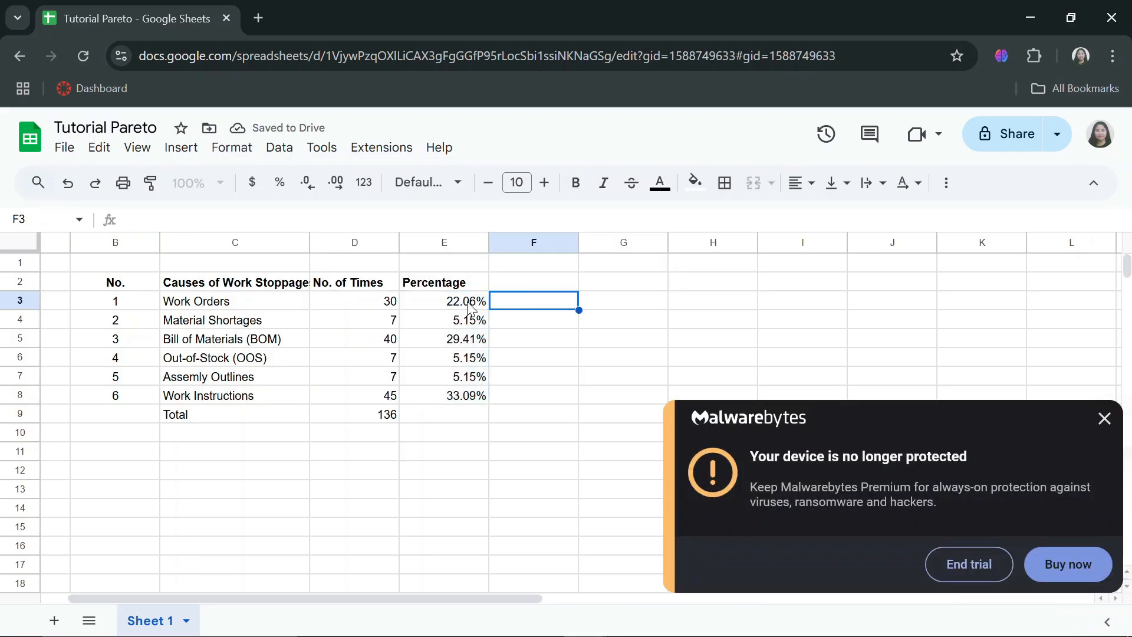
pyautogui.moveTo(468, 302); pyautogui.dragTo(464, 407)
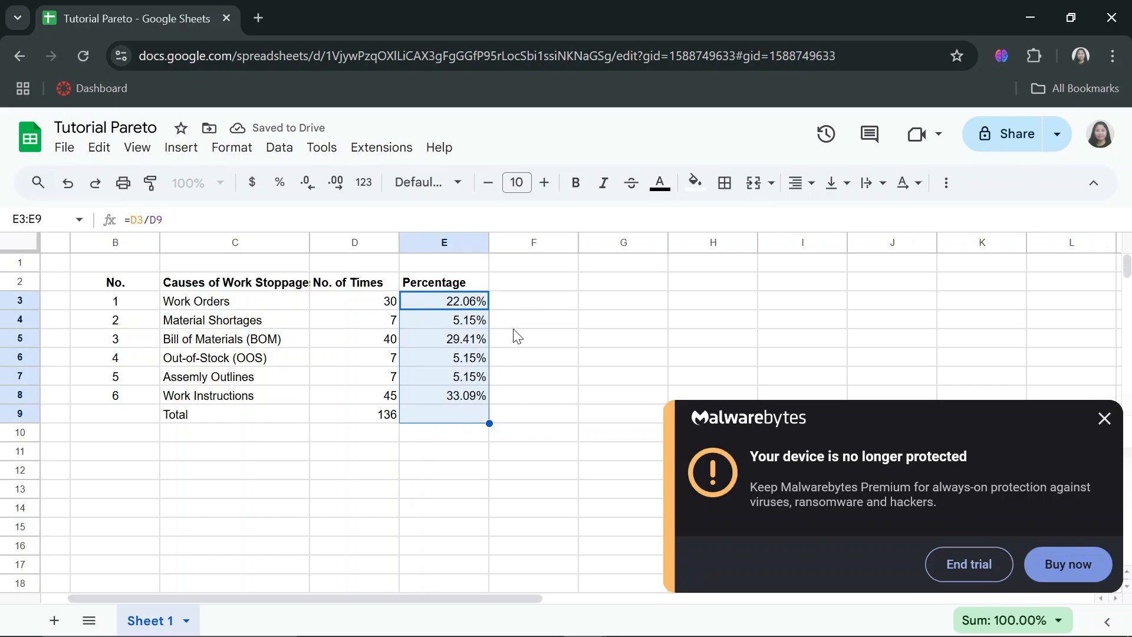
# Add the header "Cumulative Percentage" in F2 and fit column F to its text.
pyautogui.click(531, 287)
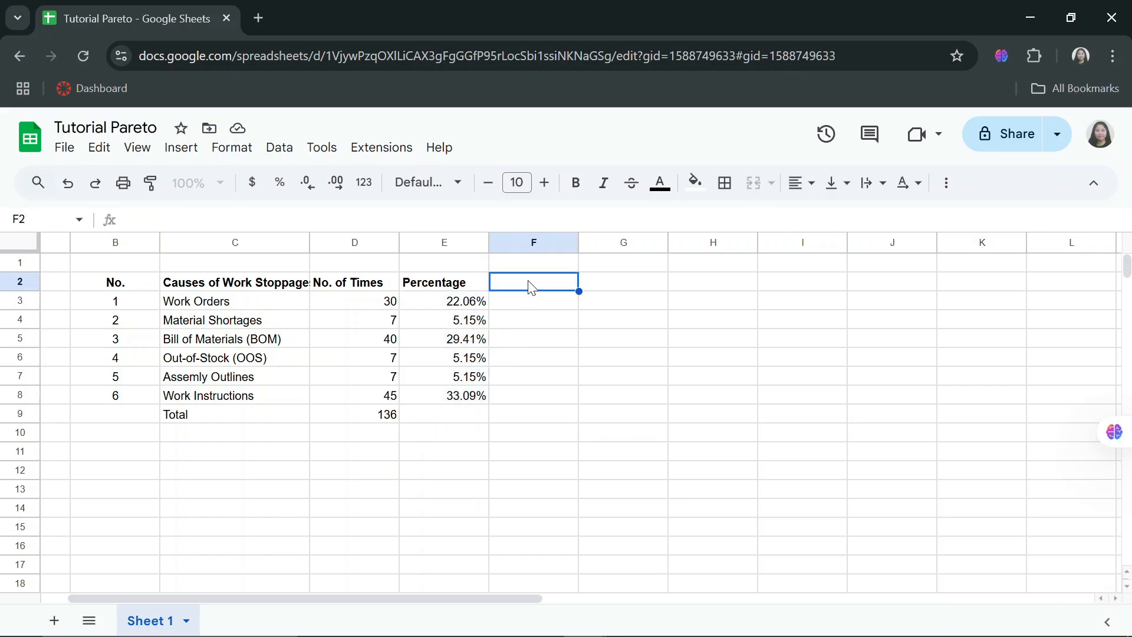
pyautogui.write('Cumul')
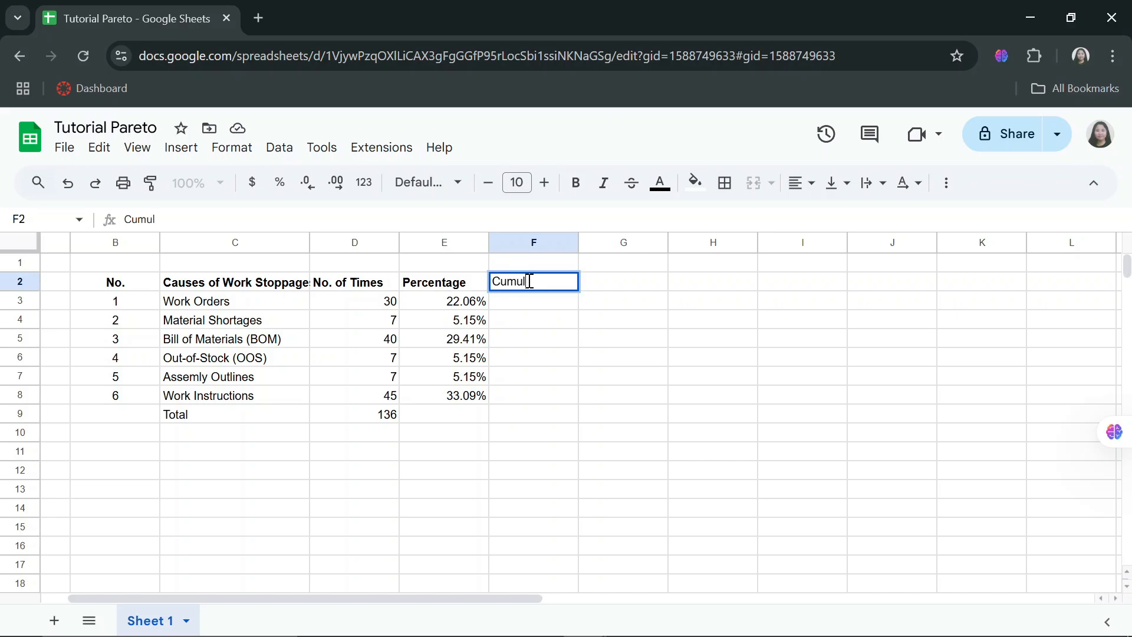
pyautogui.write('ative Percentage')
pyautogui.press('Return')
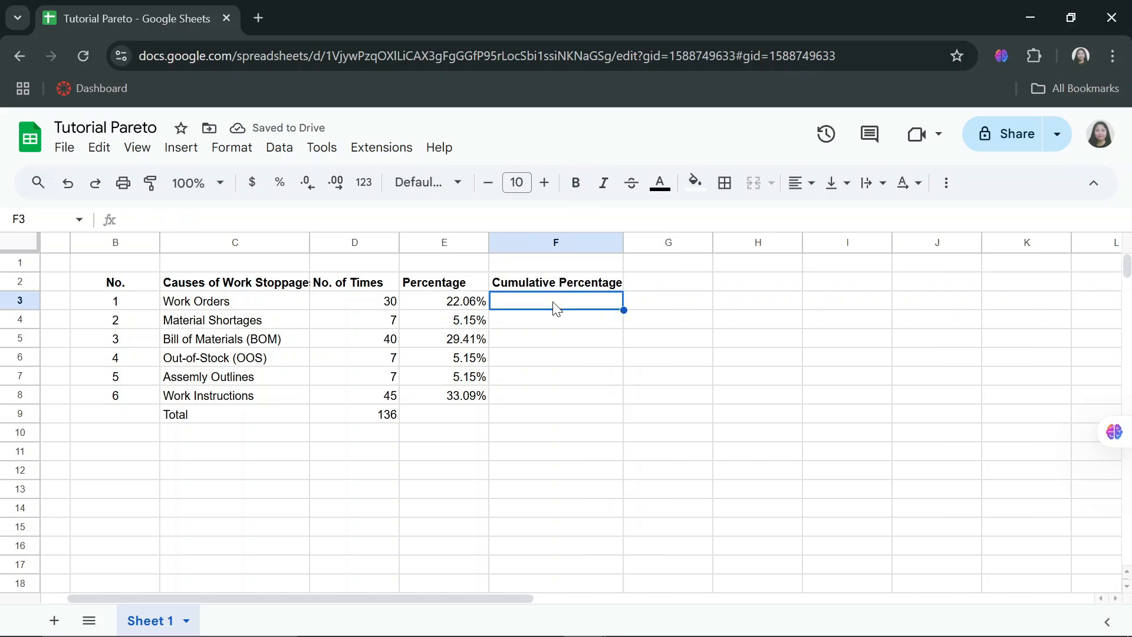
# Start the cumulative percentages by entering =E3 in F3, and decline the suggested autofill.
pyautogui.write('=')
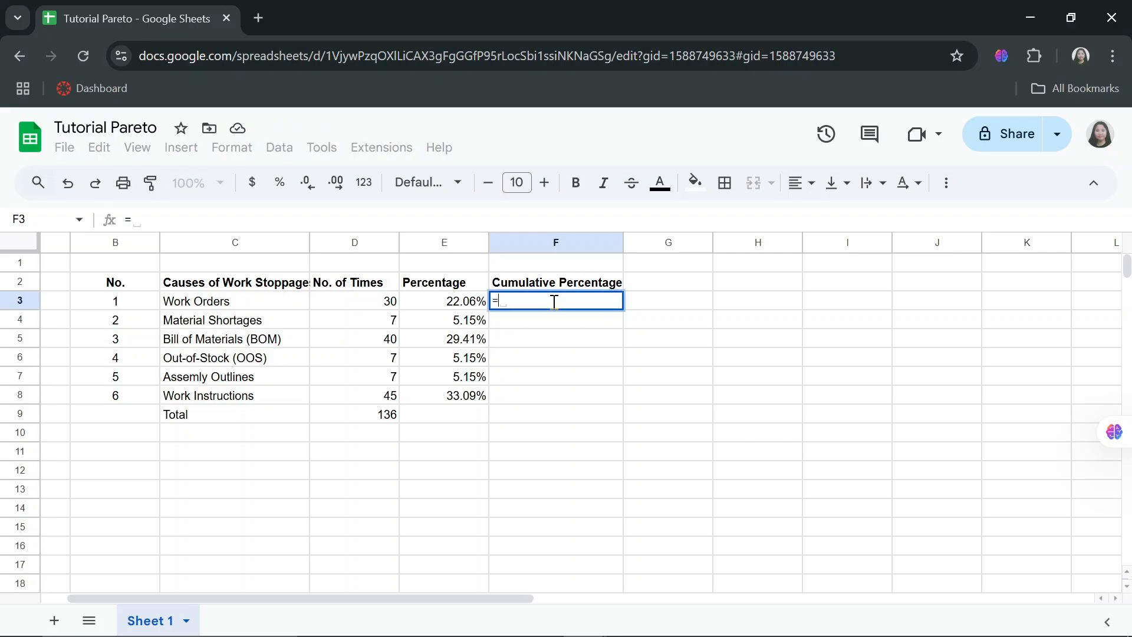
pyautogui.click(462, 308)
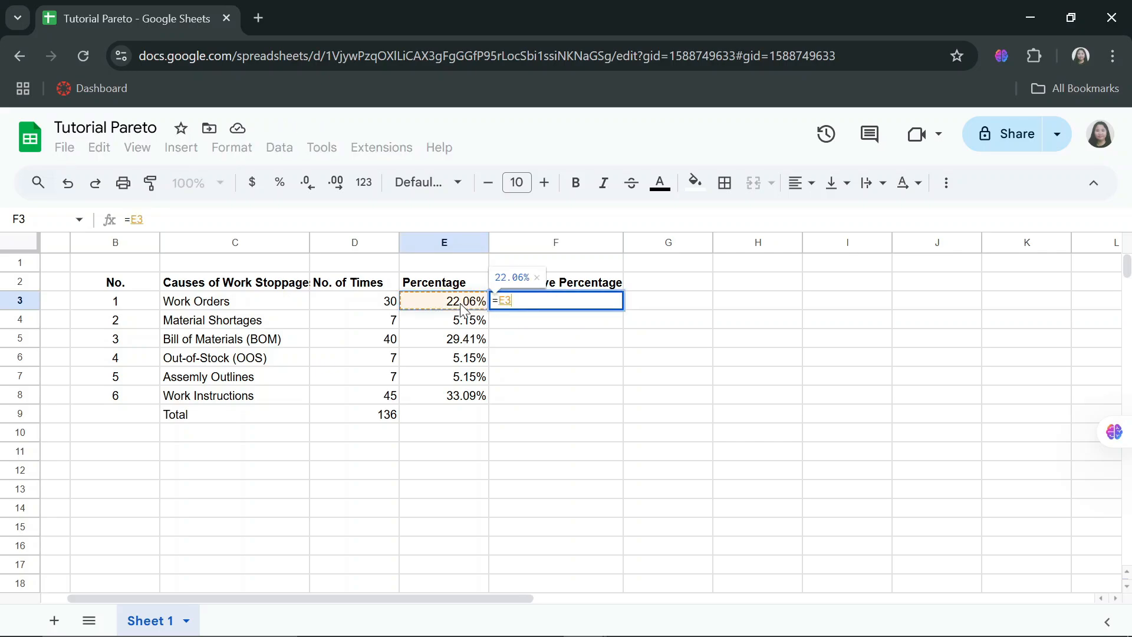
pyautogui.press('Return')
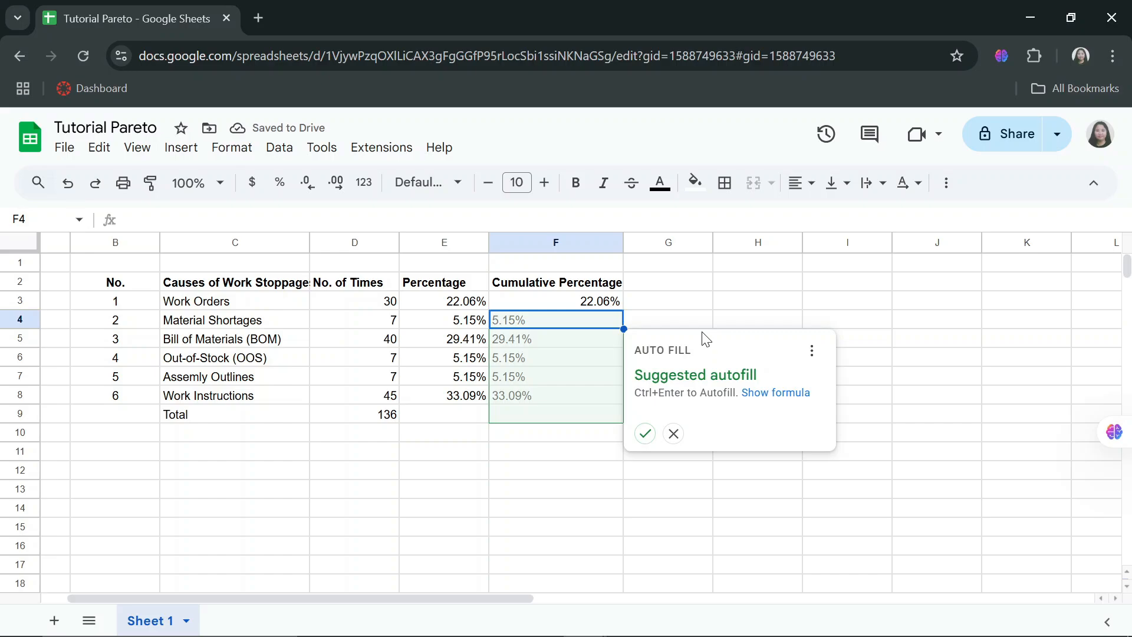
pyautogui.click(674, 435)
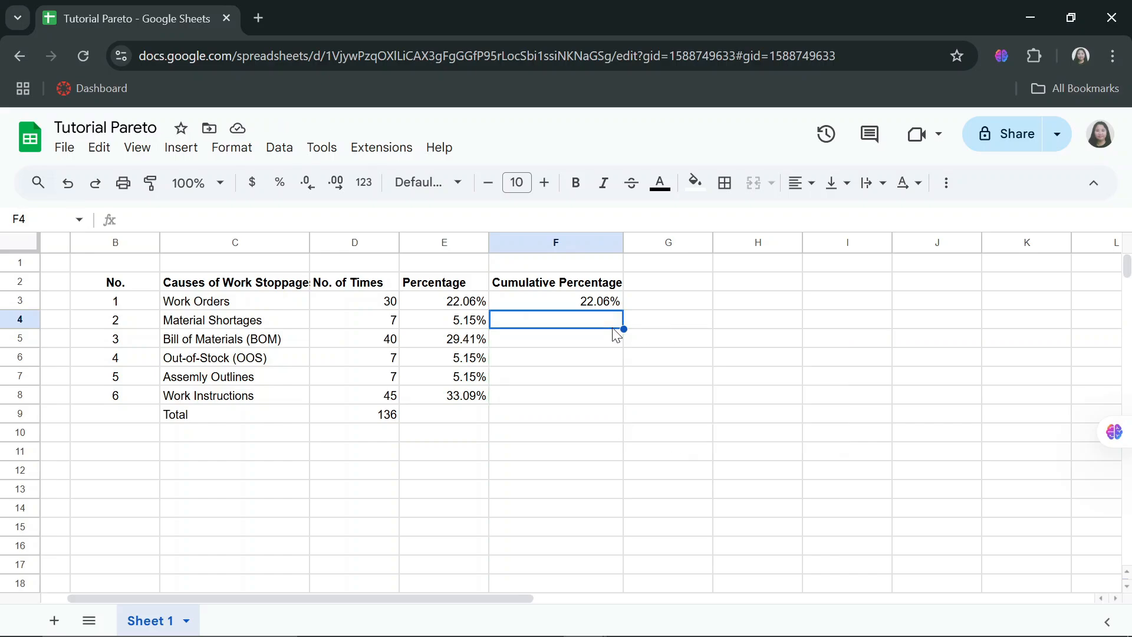
# Calculate the running total in F4 with =F3+E4 and copy the formula down to F8.
pyautogui.write('=')
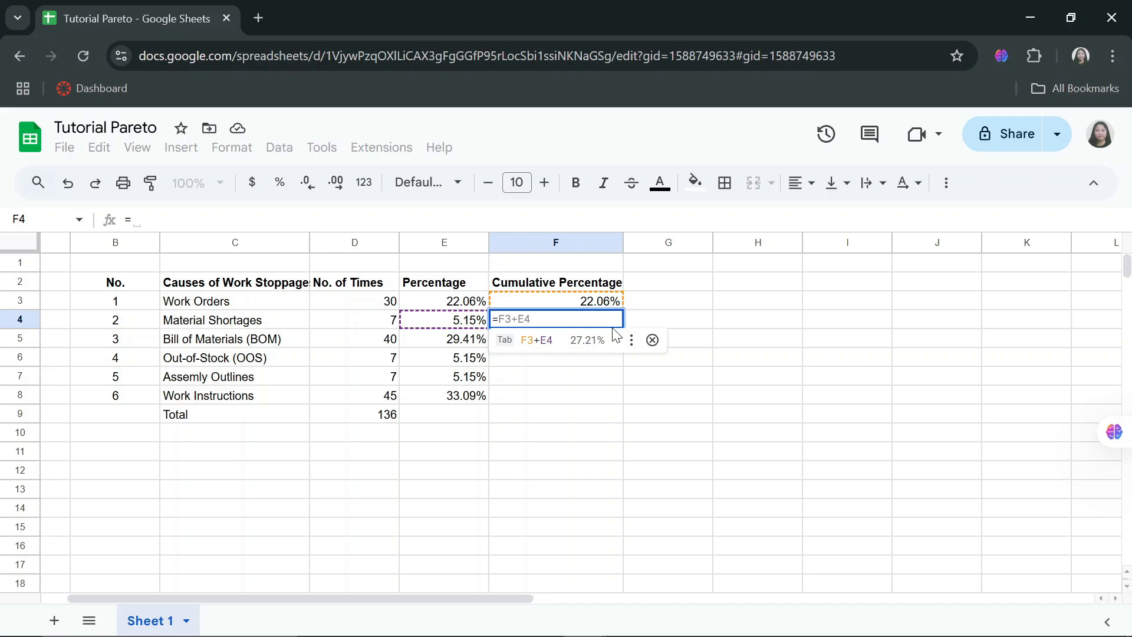
pyautogui.click(546, 299)
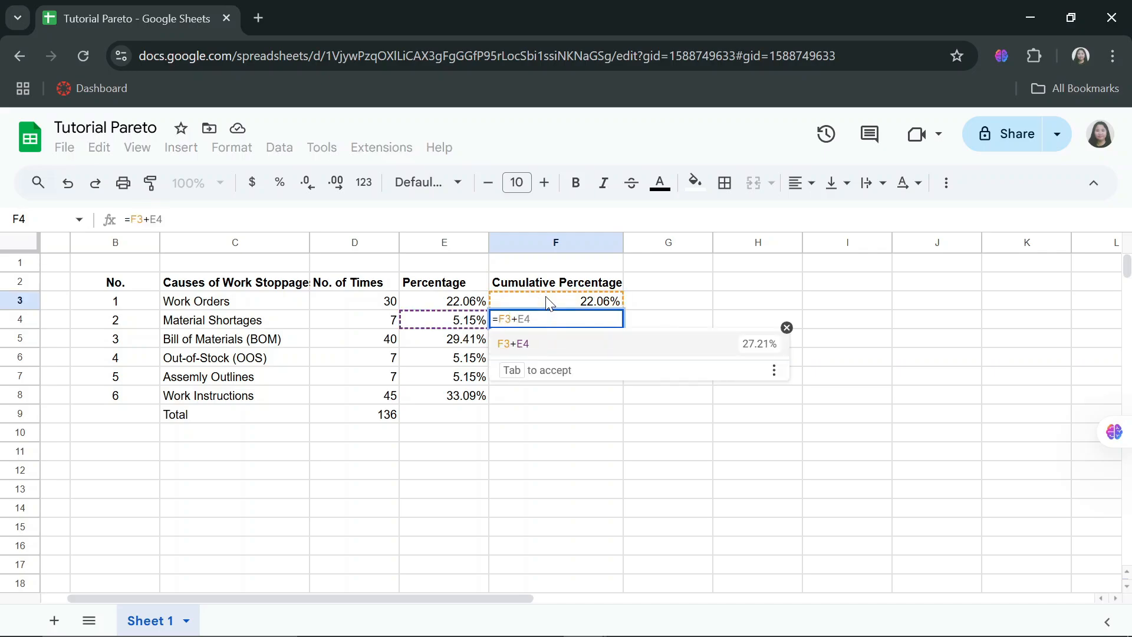
pyautogui.click(472, 324)
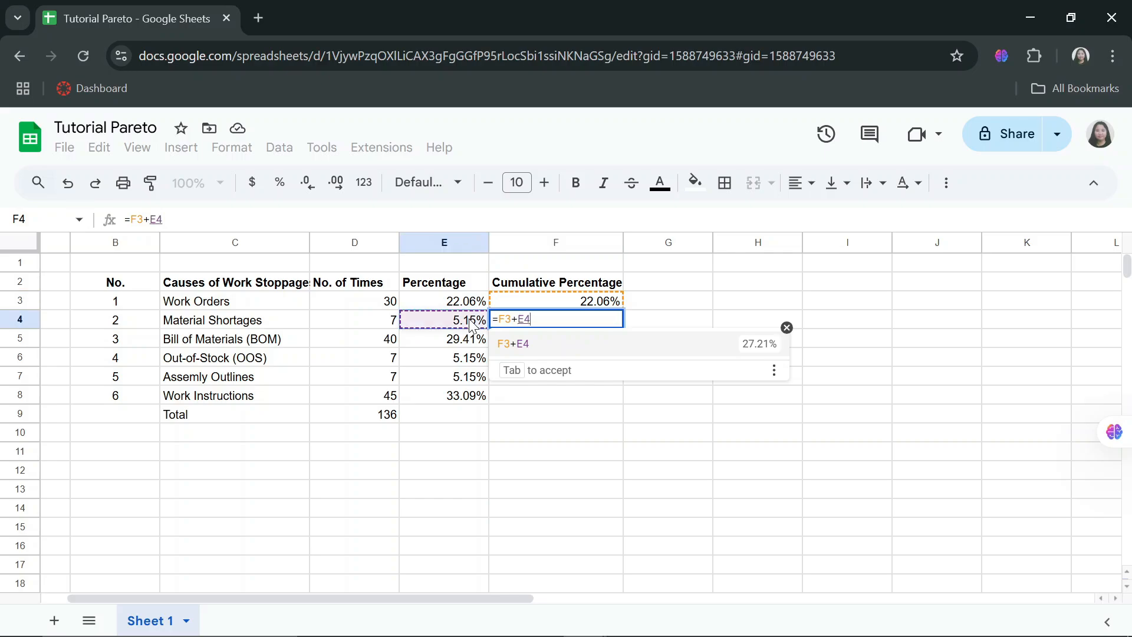
pyautogui.press('Return')
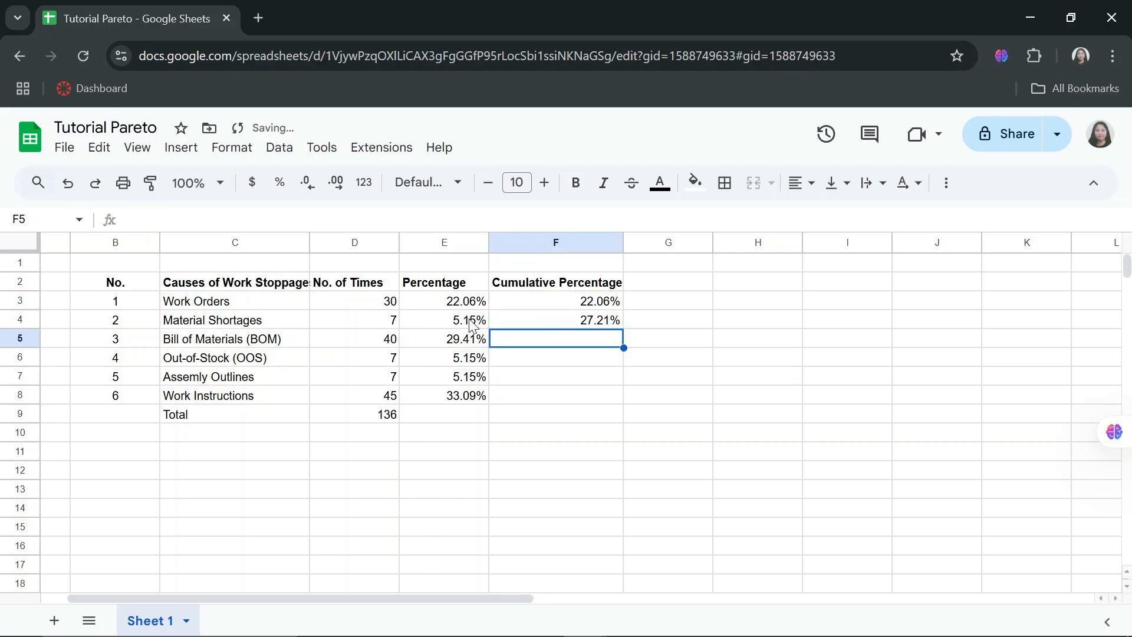
pyautogui.click(588, 324)
pyautogui.moveTo(624, 329); pyautogui.dragTo(614, 402)
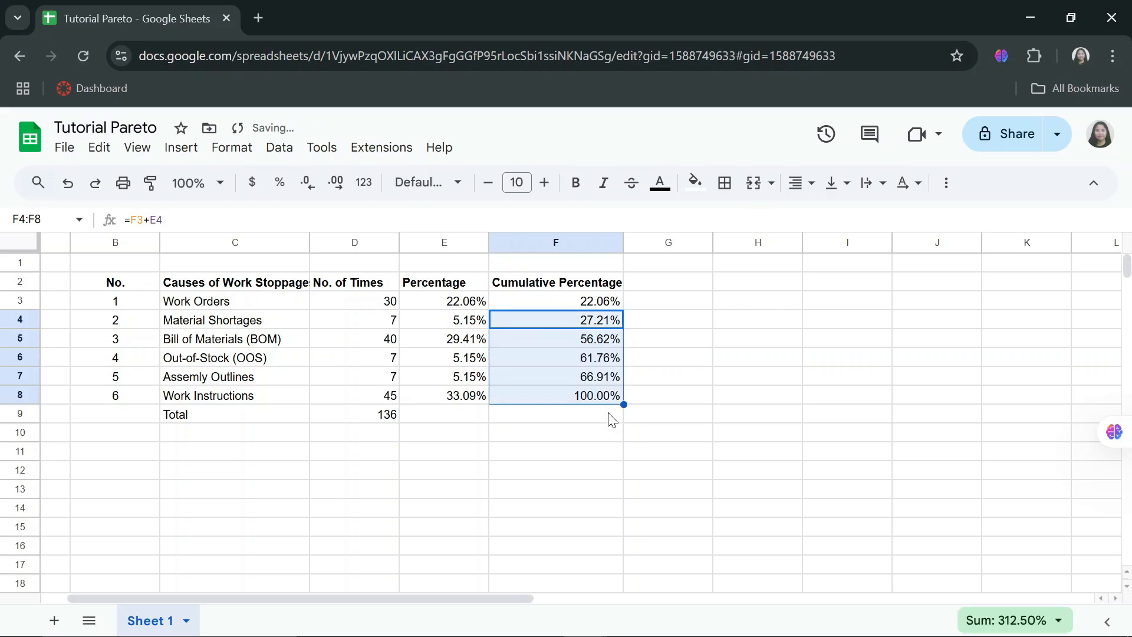
pyautogui.click(600, 437)
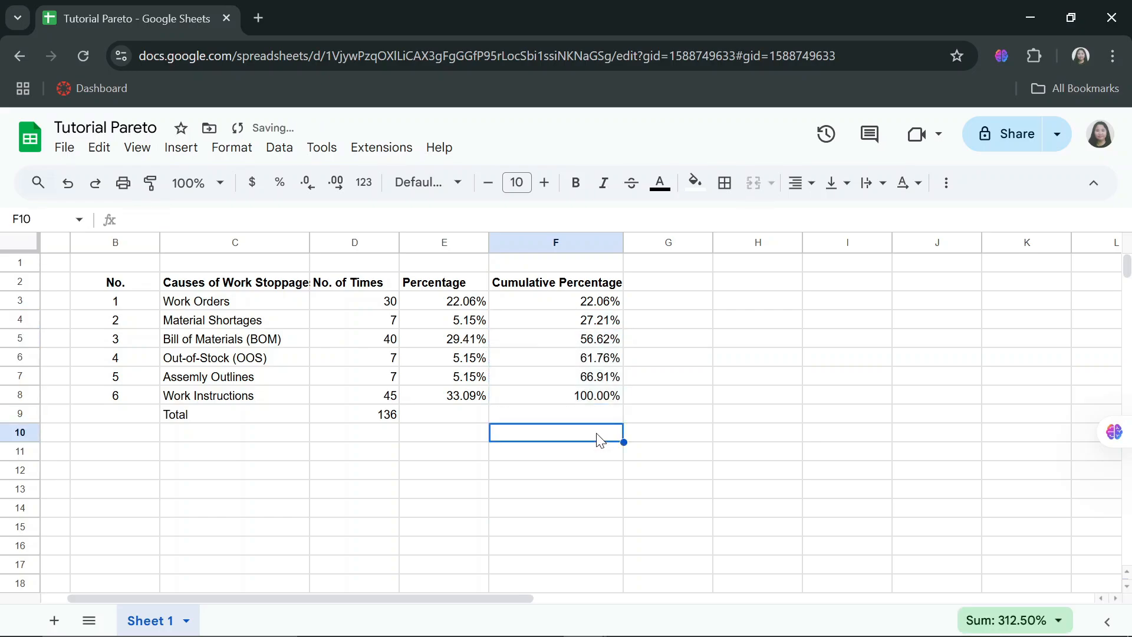
pyautogui.click(603, 399)
pyautogui.click(445, 470)
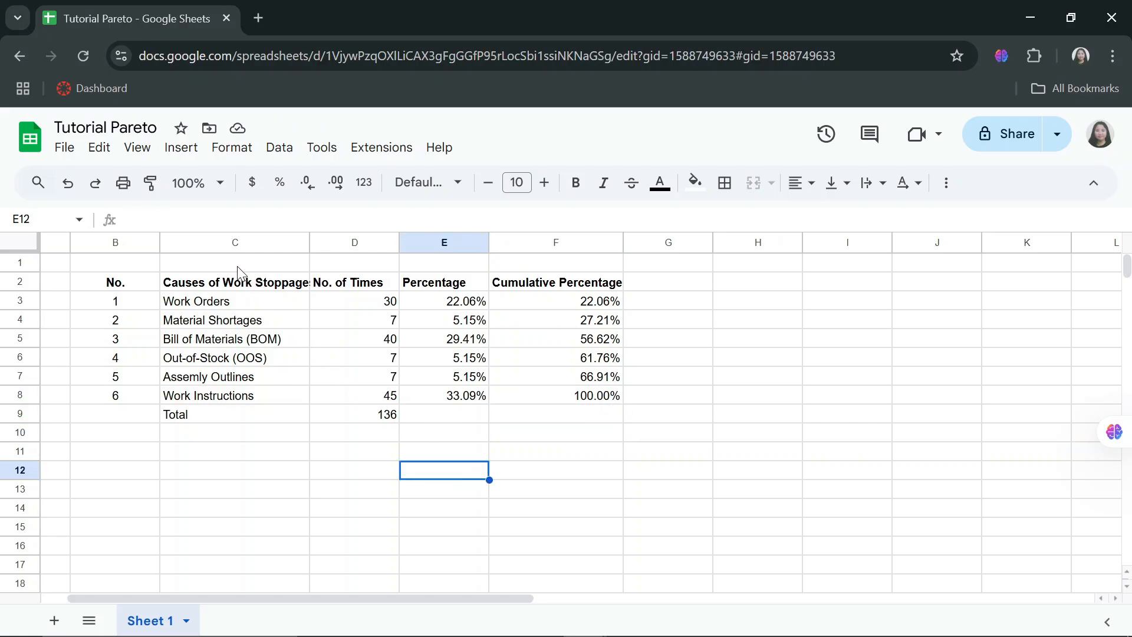
# Sort the range C2:D8 by Column D in Z to A order.
pyautogui.moveTo(236, 282); pyautogui.dragTo(342, 392)
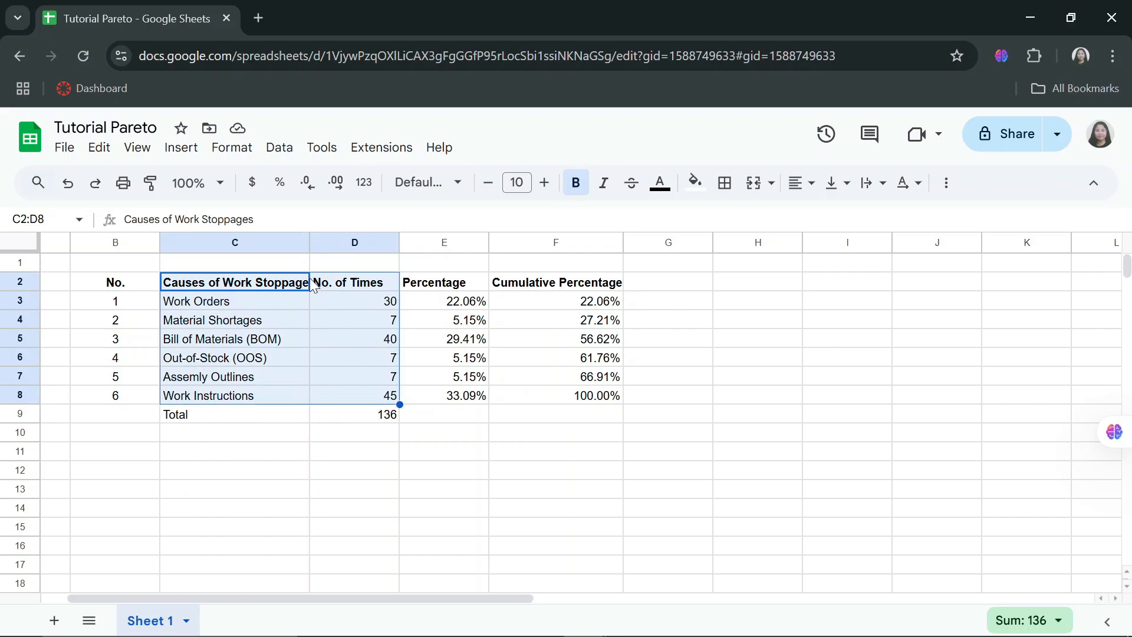
pyautogui.rightClick(325, 306)
pyautogui.scroll(-3, 405, 472)
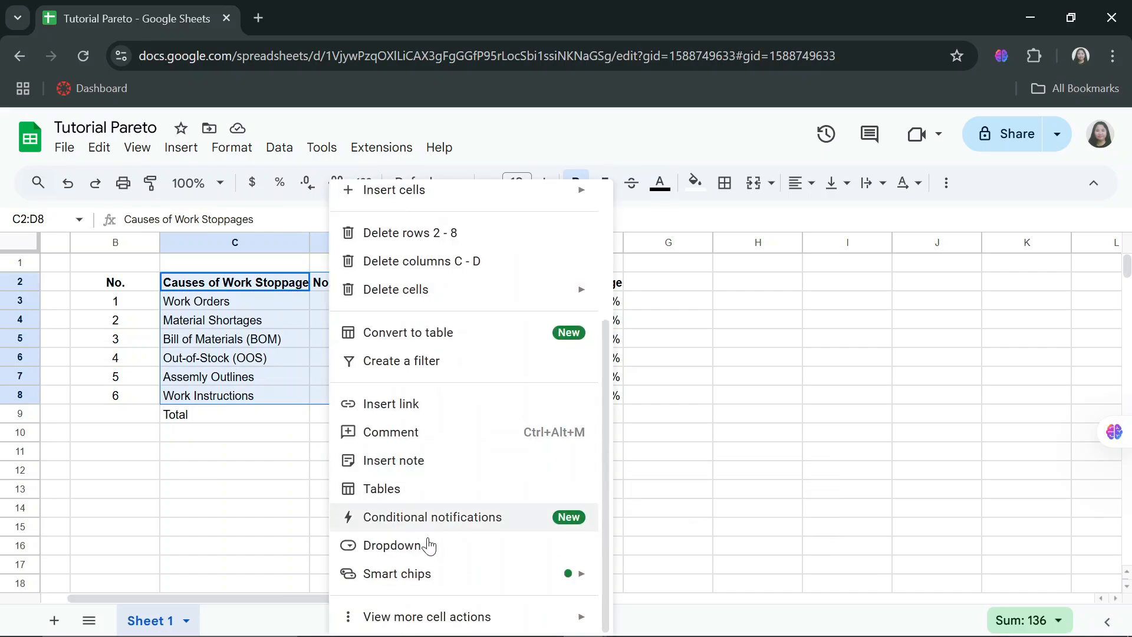
pyautogui.moveTo(448, 620)
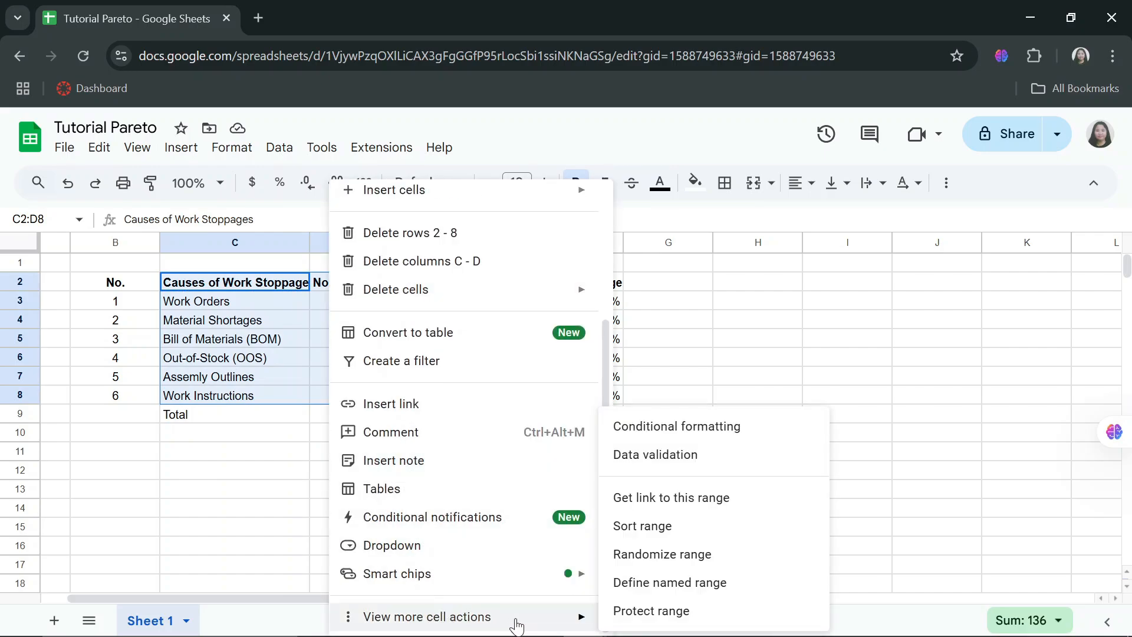
pyautogui.click(646, 527)
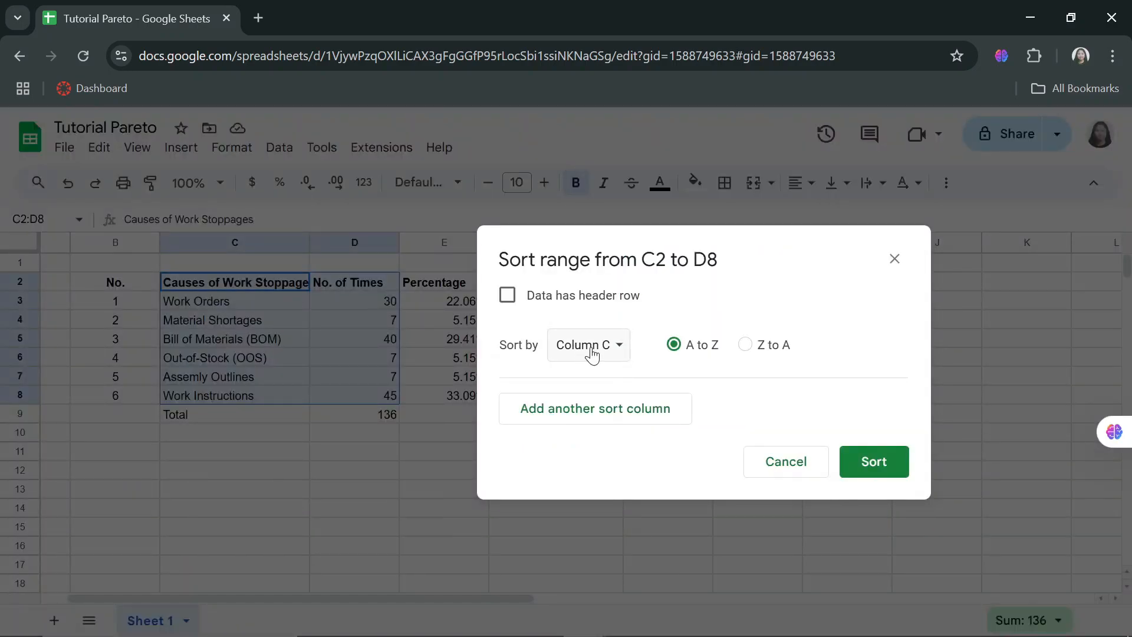
pyautogui.click(609, 358)
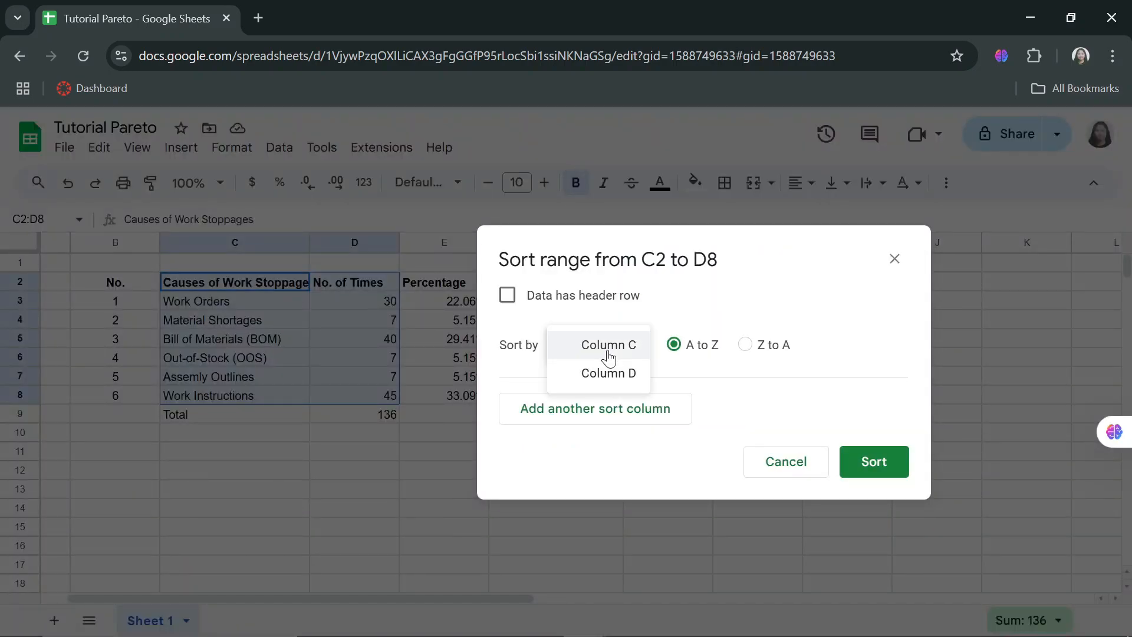
pyautogui.click(609, 377)
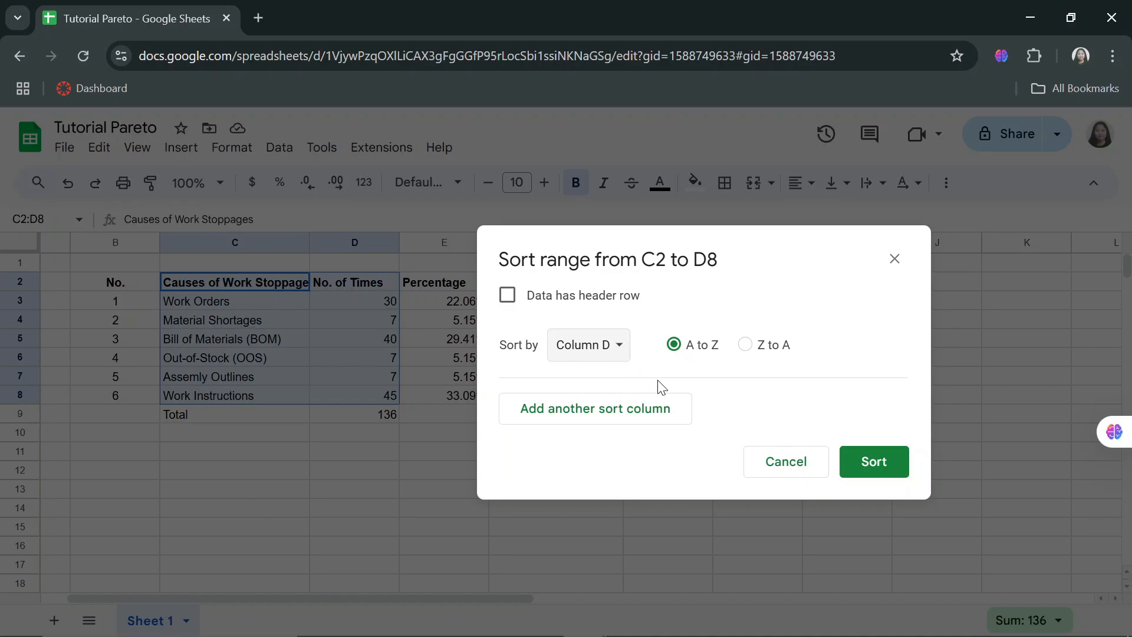
pyautogui.click(746, 346)
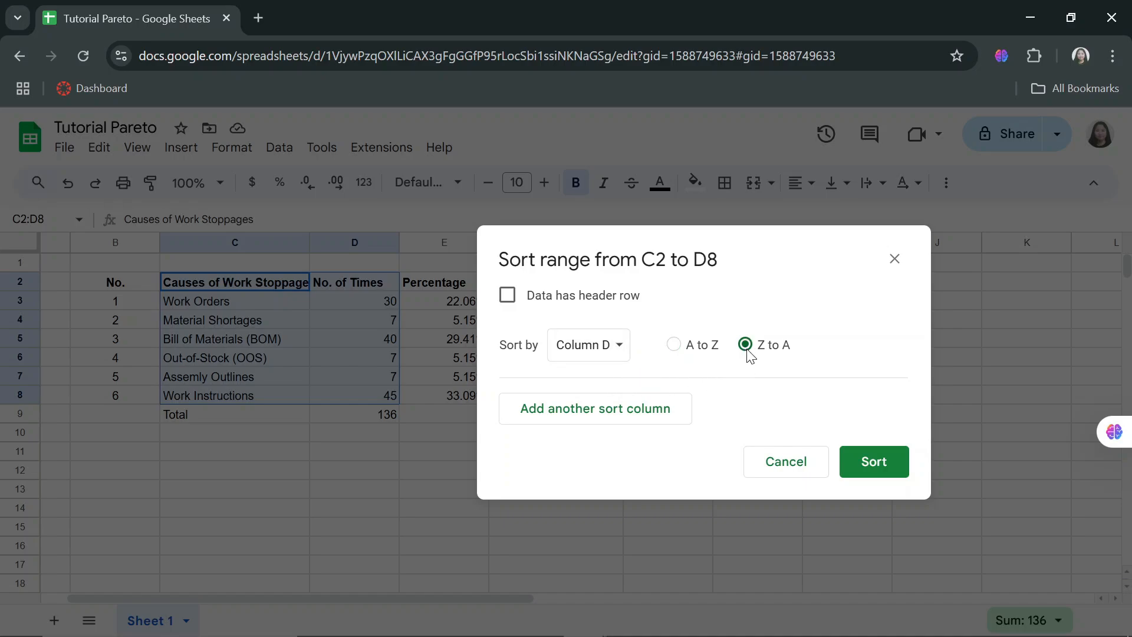
pyautogui.click(885, 466)
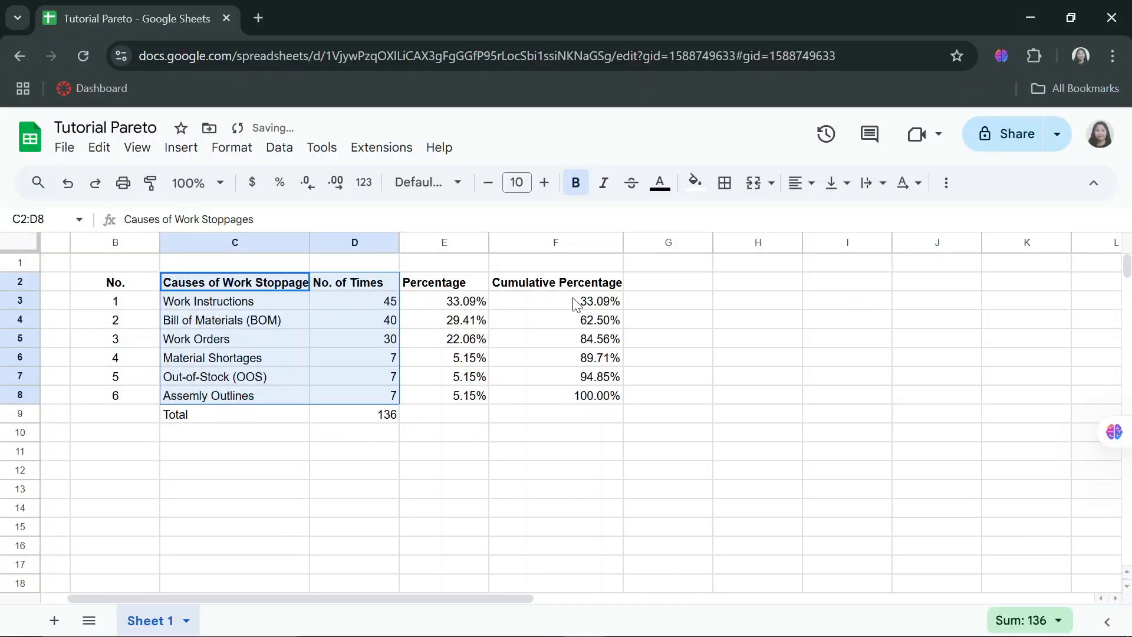
# Check the order of the sorted counts in D3:D8.
pyautogui.click(418, 452)
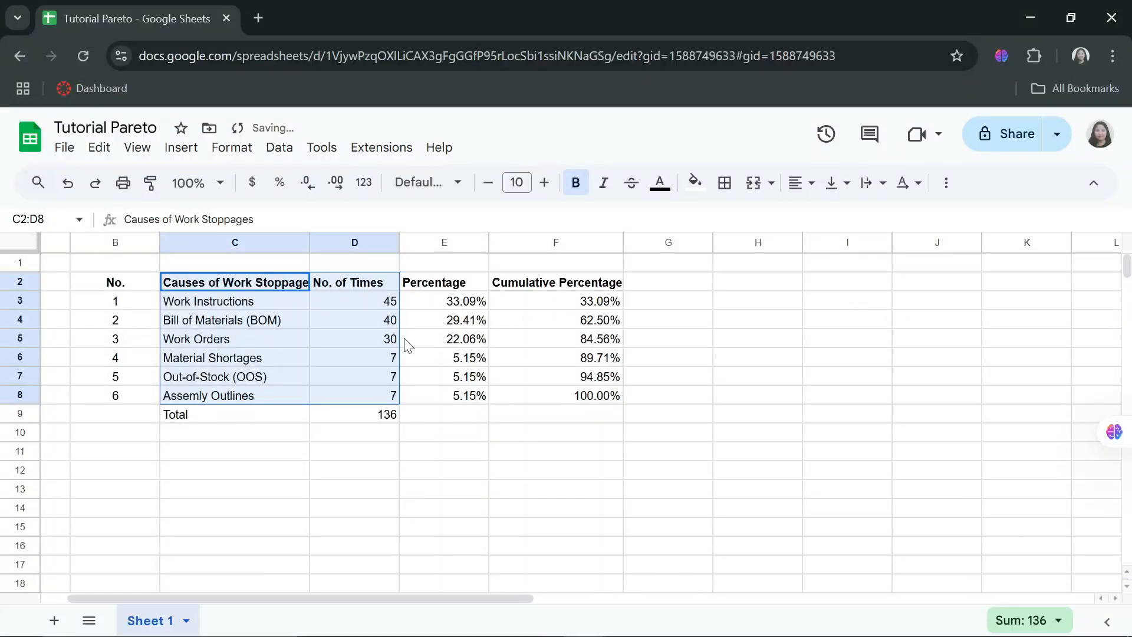
pyautogui.click(386, 306)
pyautogui.moveTo(384, 316); pyautogui.dragTo(386, 344)
pyautogui.click(386, 302)
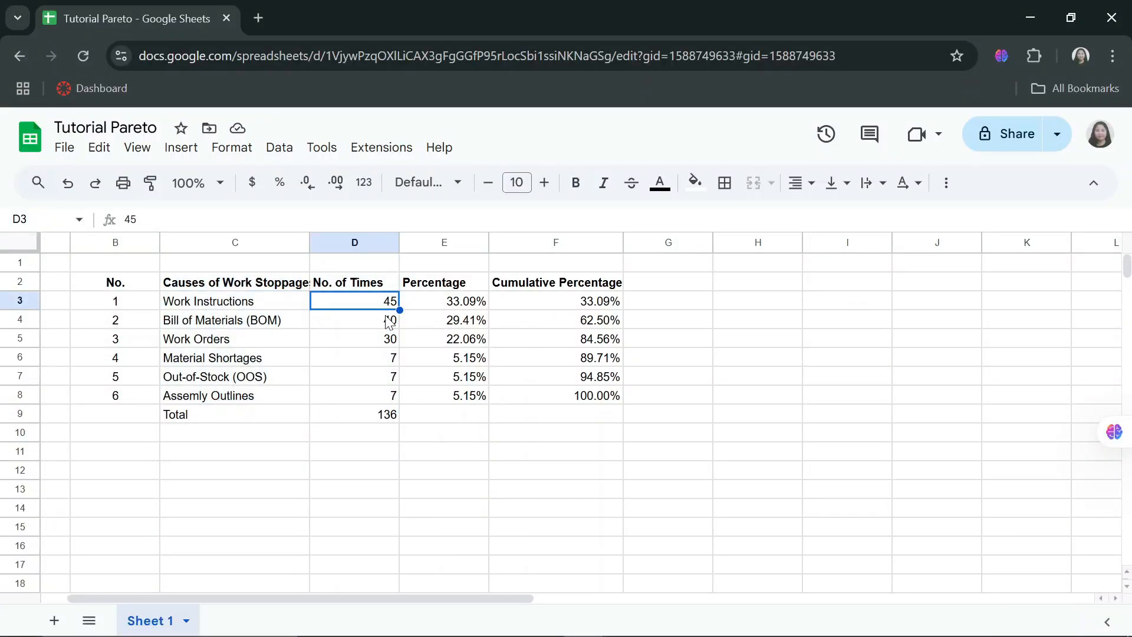
pyautogui.click(389, 399)
pyautogui.click(549, 477)
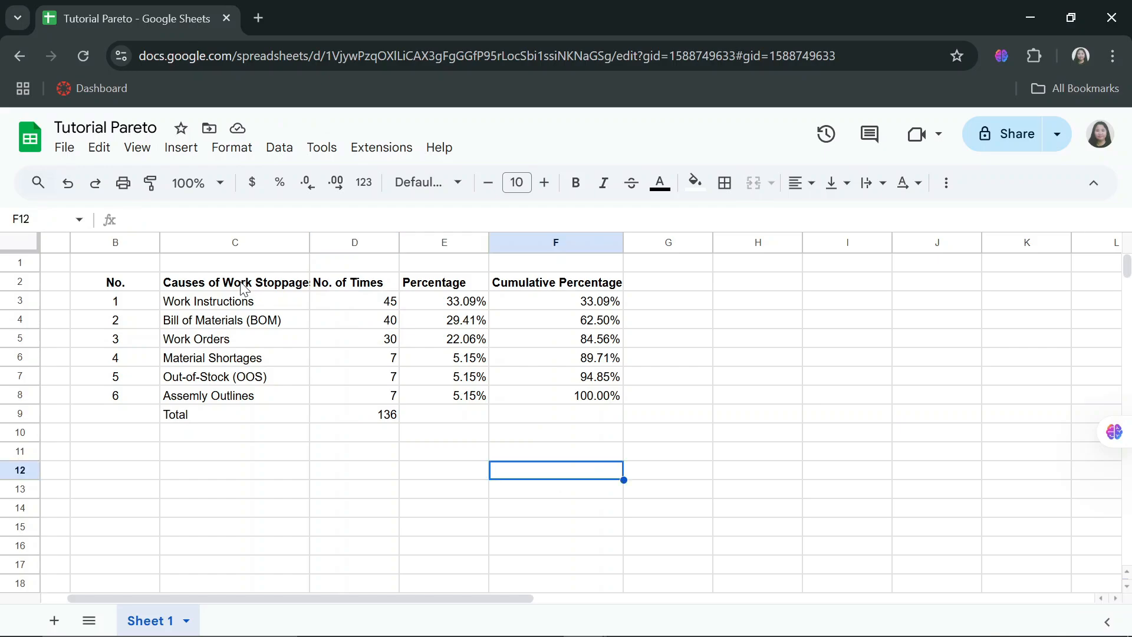
# Insert a chart from the causes and counts in C2:D8 together with the cumulative percentages in F2:F8.
pyautogui.click(247, 288)
pyautogui.moveTo(247, 288); pyautogui.dragTo(328, 391)
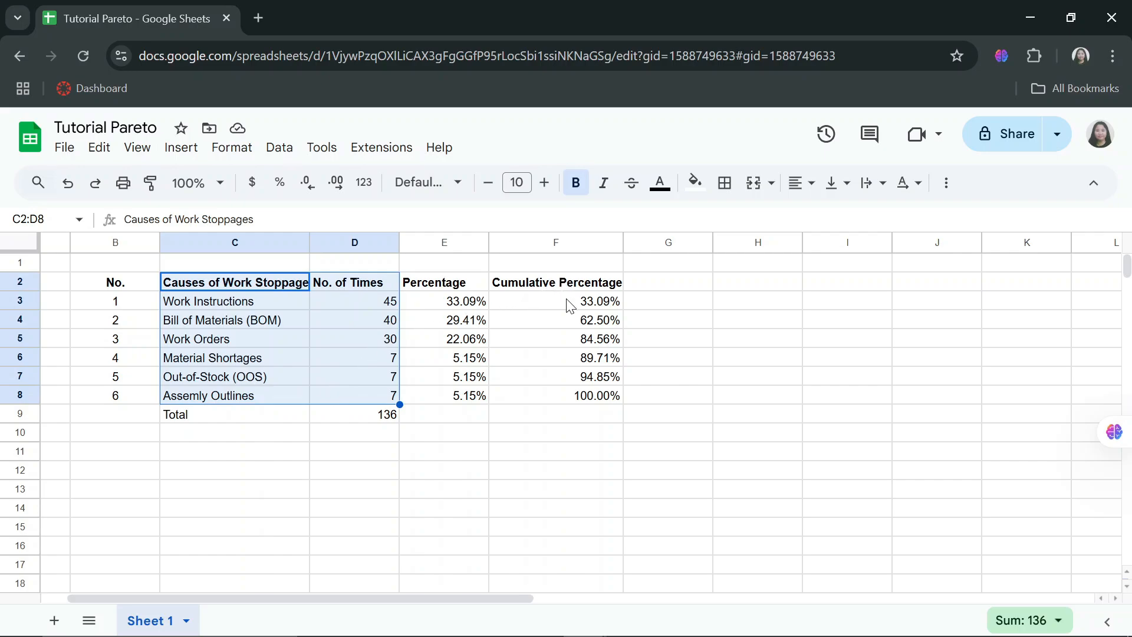
pyautogui.moveTo(569, 306); pyautogui.dragTo(571, 396)
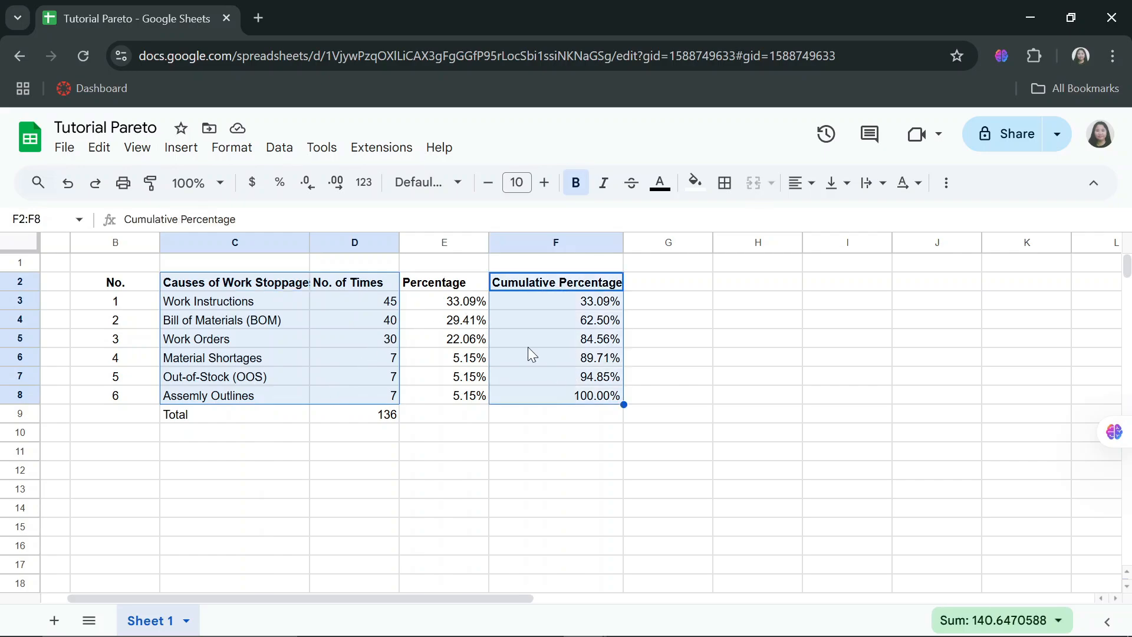
pyautogui.click(182, 158)
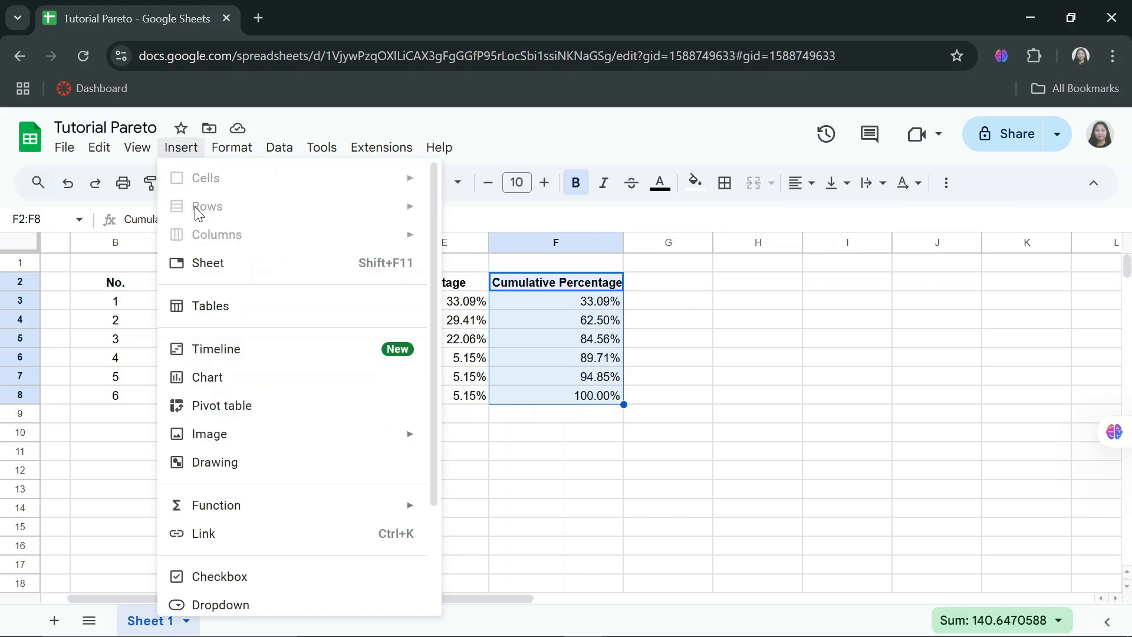
pyautogui.click(219, 381)
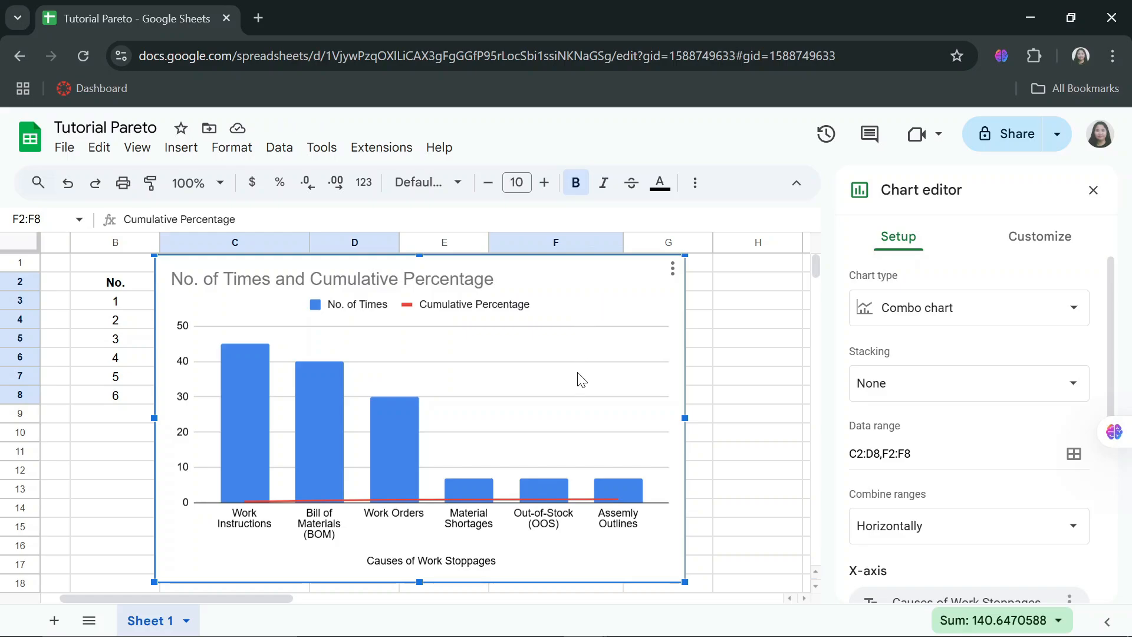
# Assign the chart's Cumulative Percentage series to the Right axis and move the chart off the data table.
pyautogui.click(585, 501)
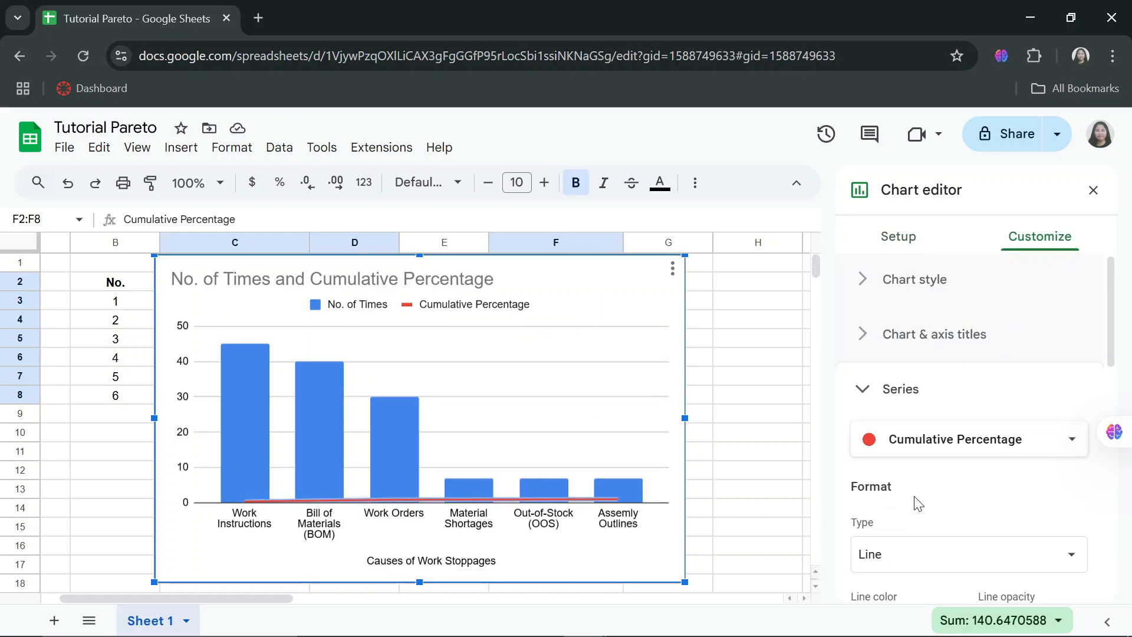
pyautogui.scroll(-2, 968, 502)
pyautogui.scroll(-4, 970, 499)
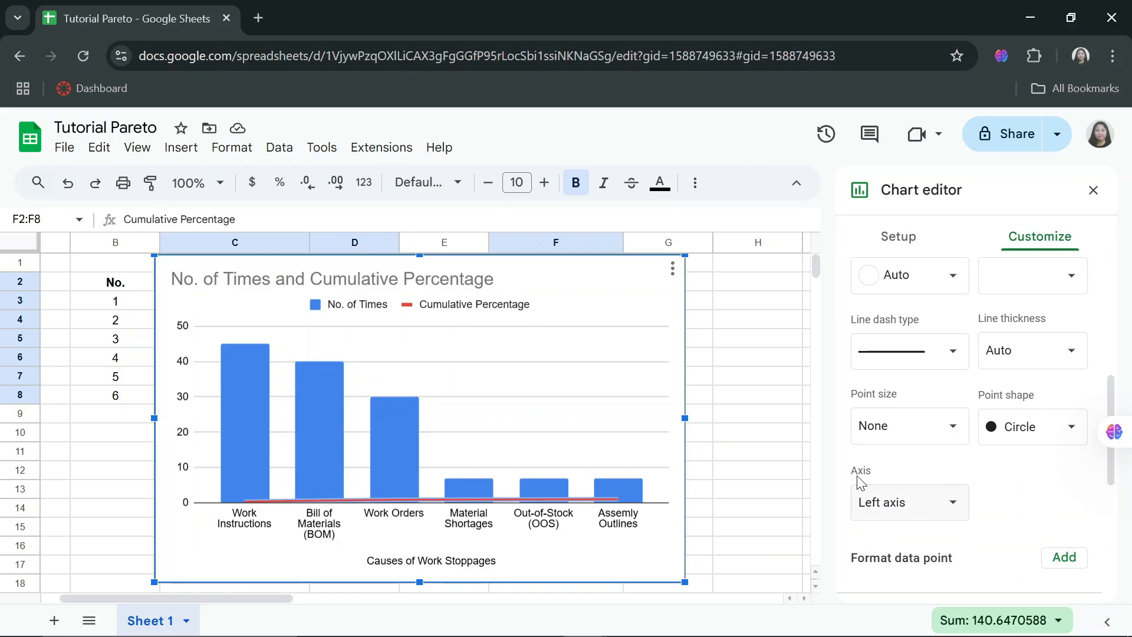
pyautogui.click(942, 514)
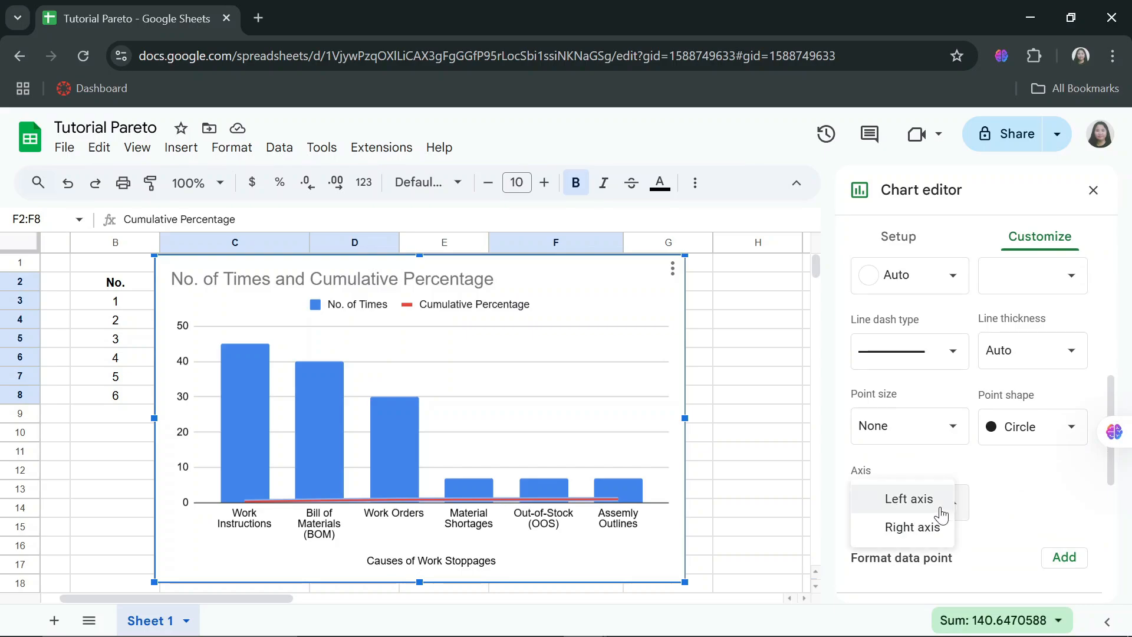
pyautogui.click(913, 527)
pyautogui.click(790, 377)
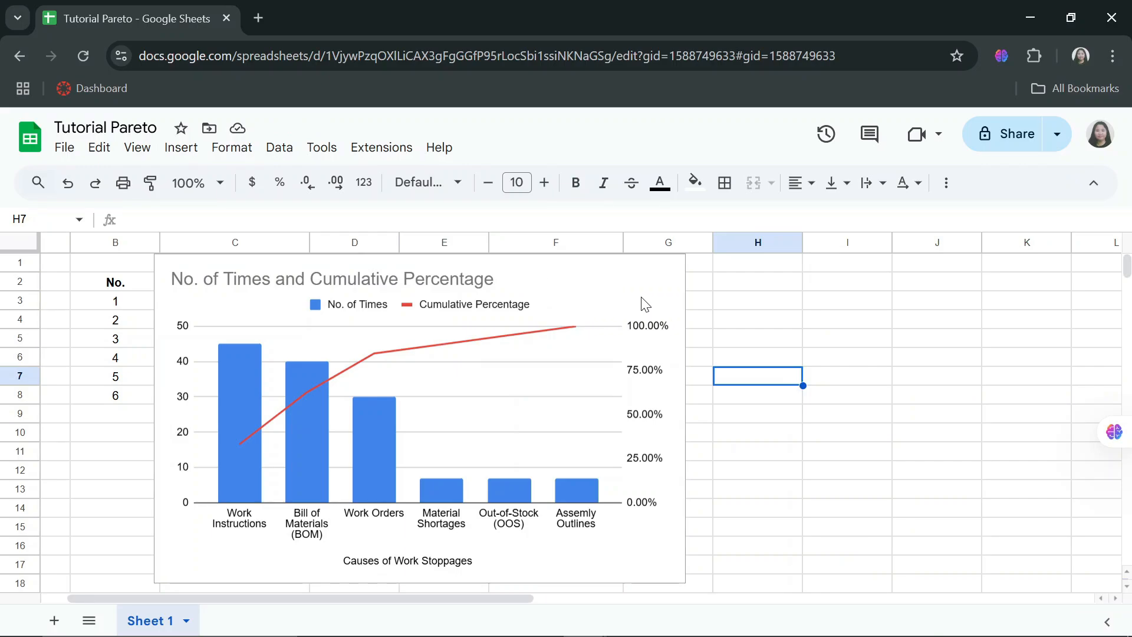
pyautogui.click(553, 271)
pyautogui.moveTo(576, 281); pyautogui.dragTo(847, 328)
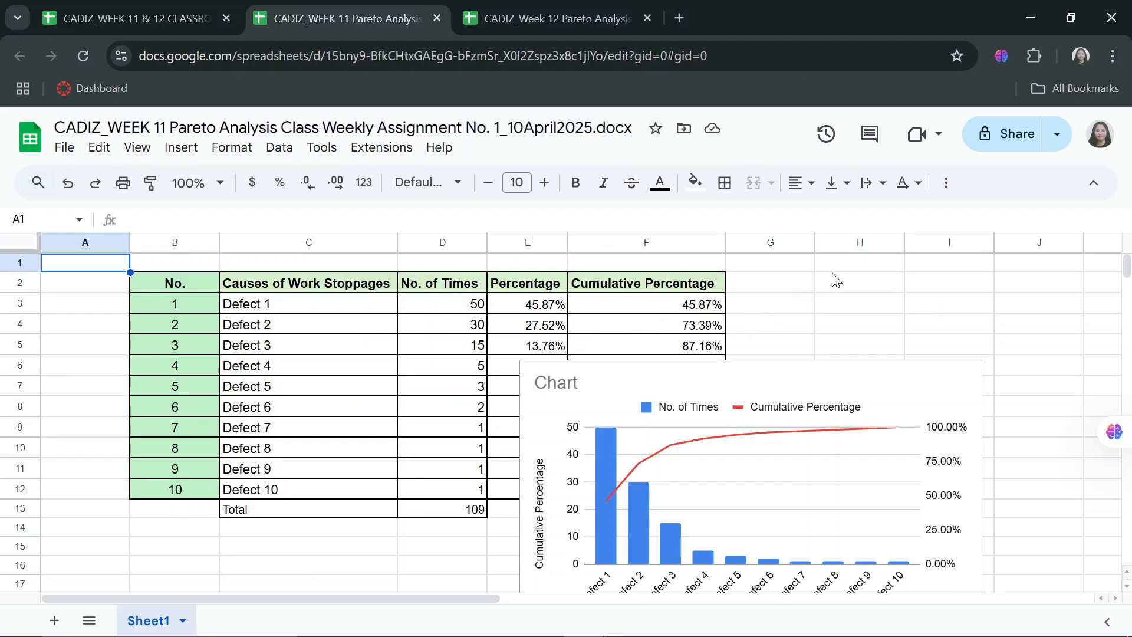
# Switch to the course modules page and open WEEK 11 Pareto Analysis Class Weekly Assignment No. 1_10April2025.docx.
pyautogui.moveTo(832, 269); pyautogui.dragTo(836, 299)
pyautogui.click(847, 301)
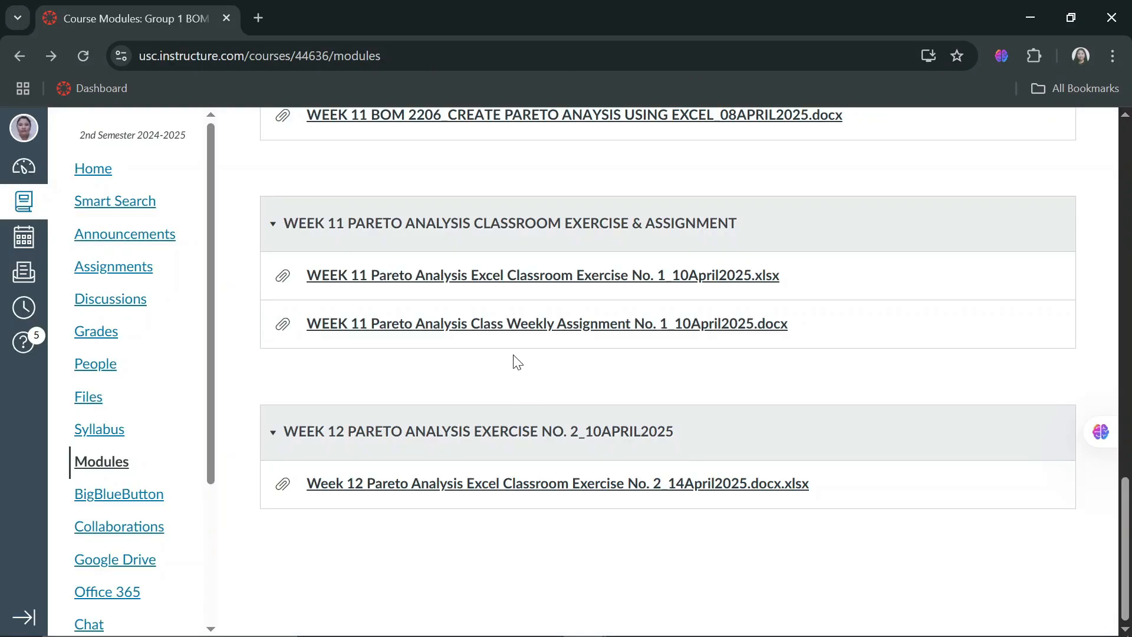
pyautogui.click(505, 325)
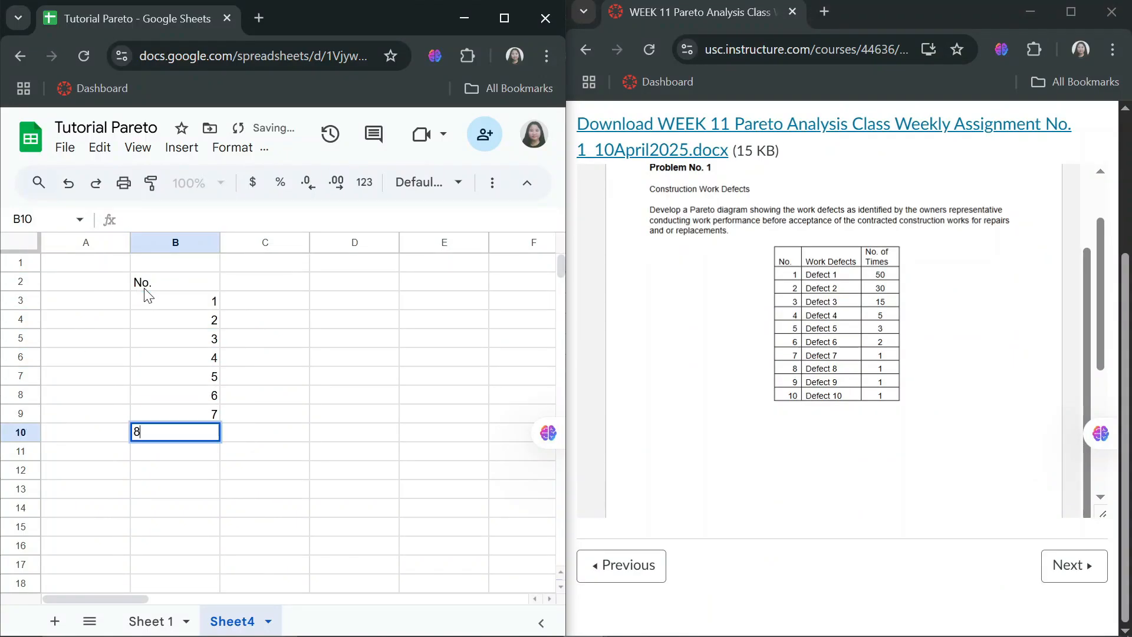
pyautogui.moveTo(356, 282); pyautogui.dragTo(356, 274)
pyautogui.write('No. of Times 50 30 15 5 3 2 1 1 1 1')
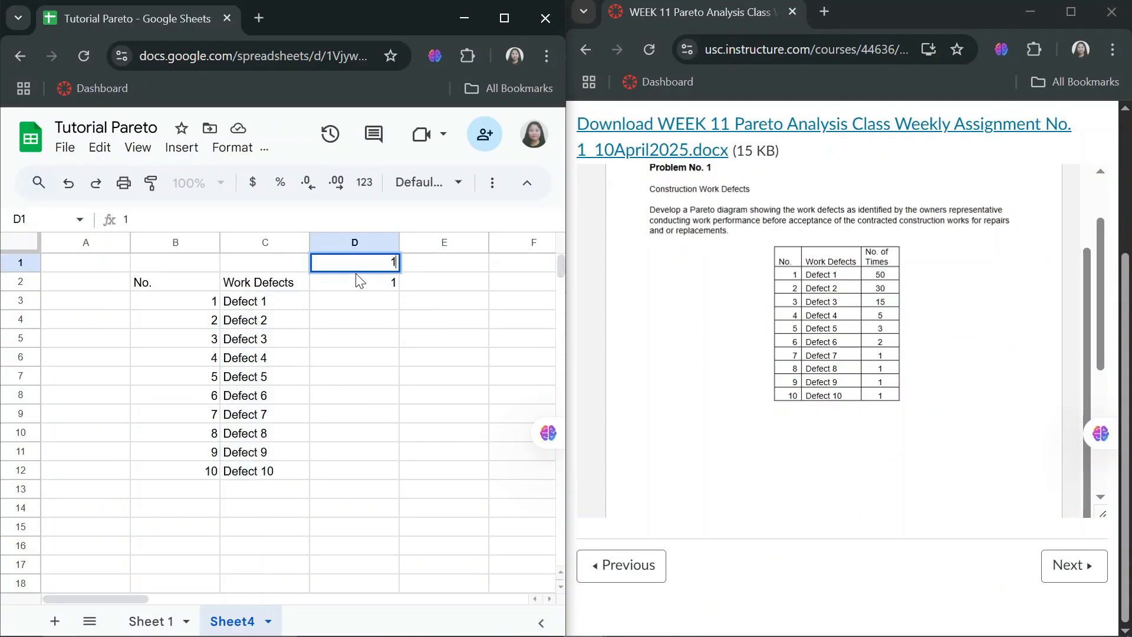
pyautogui.press('Delete')
# Enter the header "No. of Times" in D2 and the defect counts 50, 30, 15, 5, 3, 2, 1, 1, 1, 1 in D3:D12.
pyautogui.click(357, 283)
pyautogui.write('No. of Times')
pyautogui.press('Return')
pyautogui.write('50')
pyautogui.press('Return')
pyautogui.write('30 15 5 3 2 1 1 1 1')
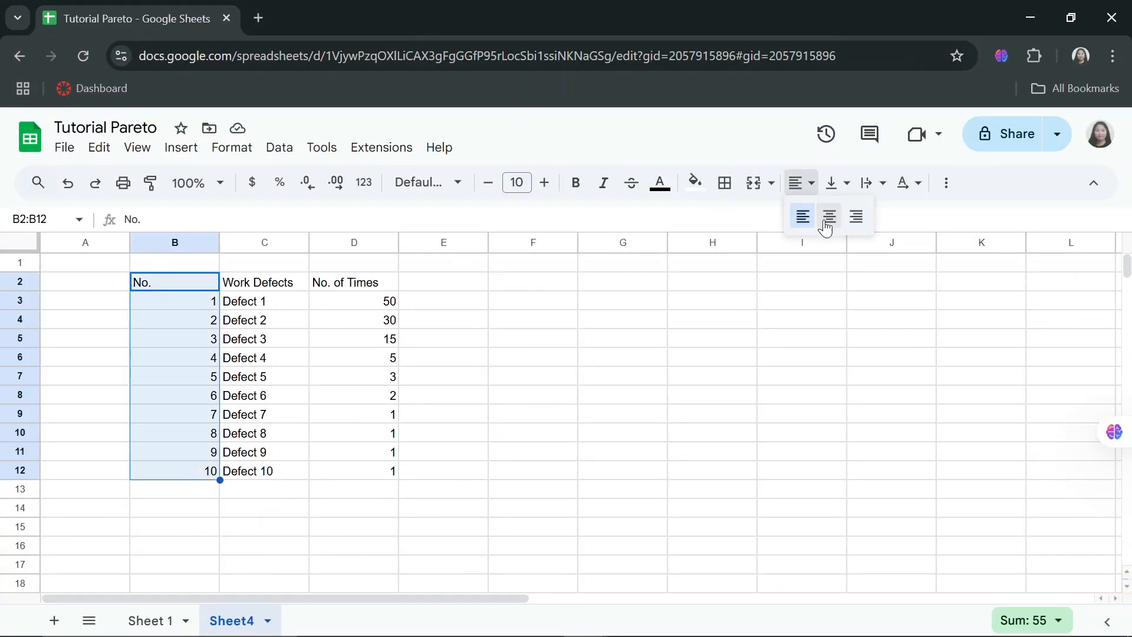
# Center the No. column in B2:B12 and add a Total row in row 13 that sums D3:D12.
pyautogui.click(825, 225)
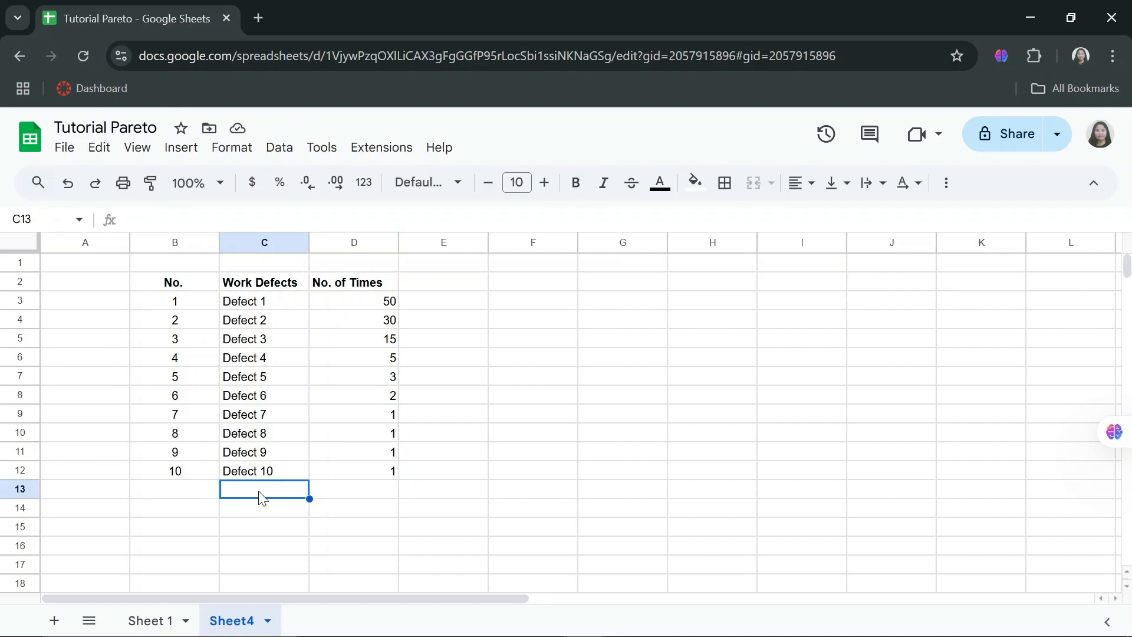
pyautogui.write('Total')
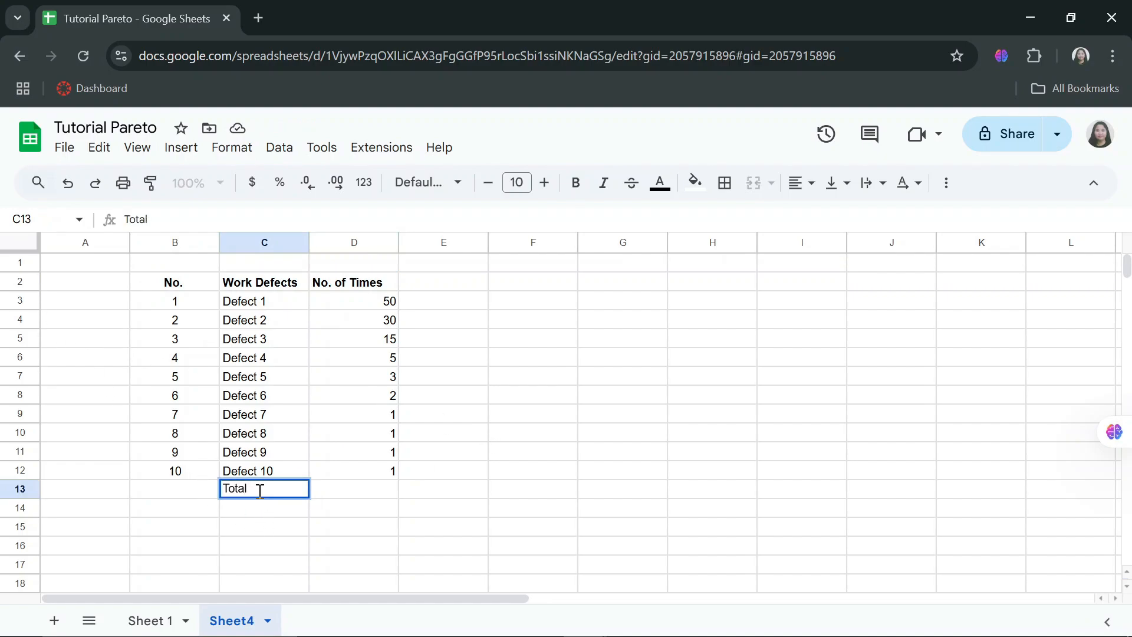
pyautogui.press('Tab')
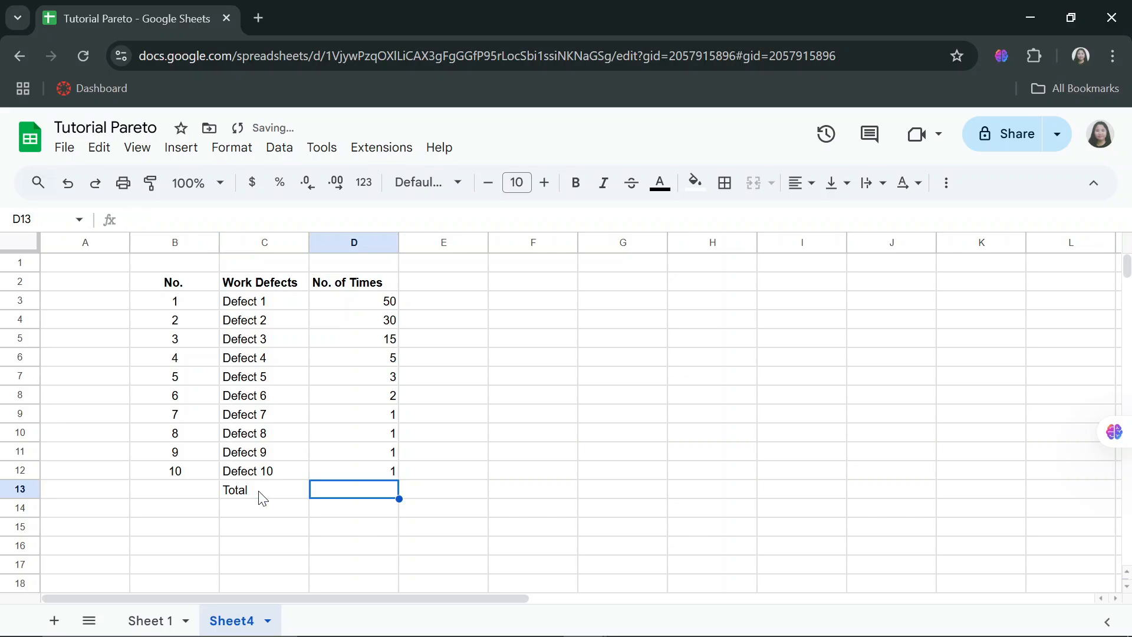
pyautogui.write('=sum')
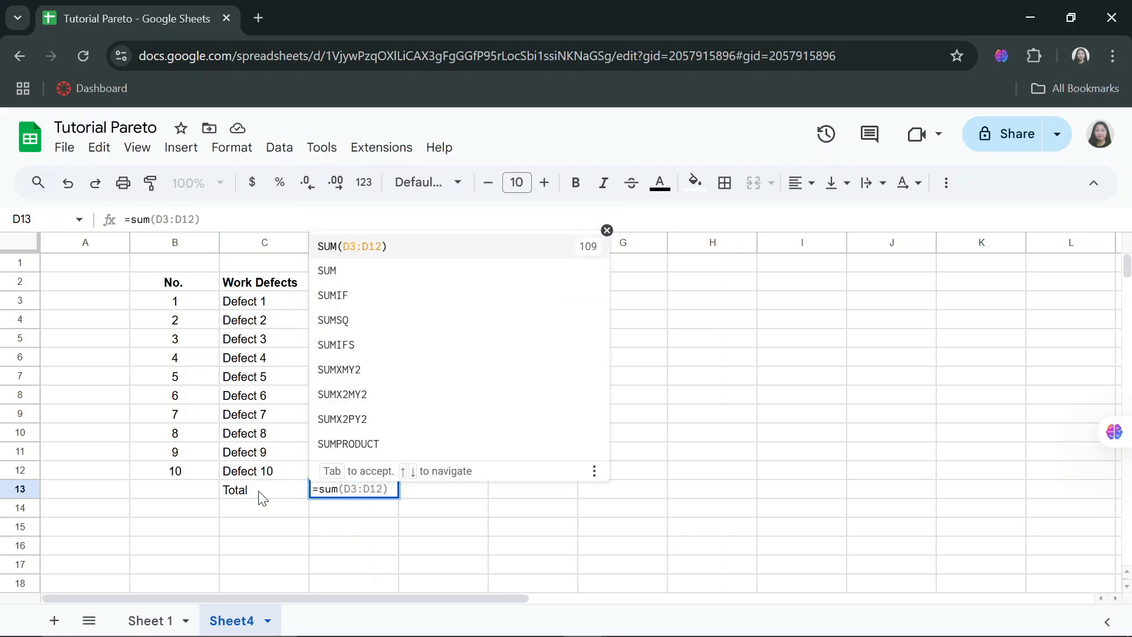
pyautogui.press('Tab')
# Add the header "Percentage" in E2 and enter =D3/D13 in E3 for Defect 1.
pyautogui.click(473, 286)
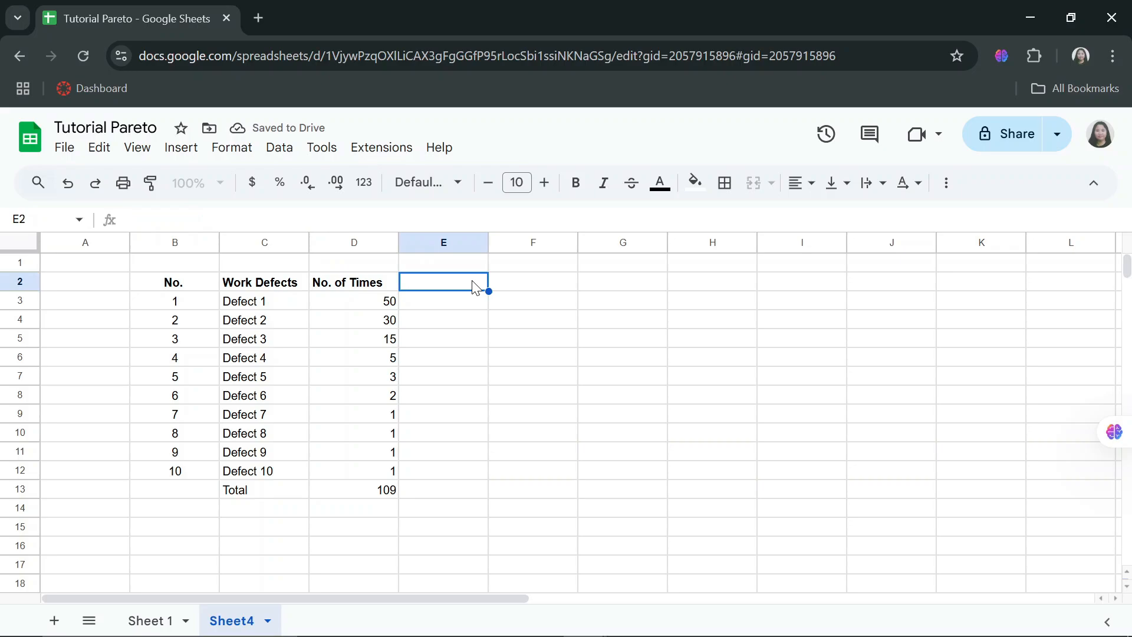
pyautogui.write('Percentage')
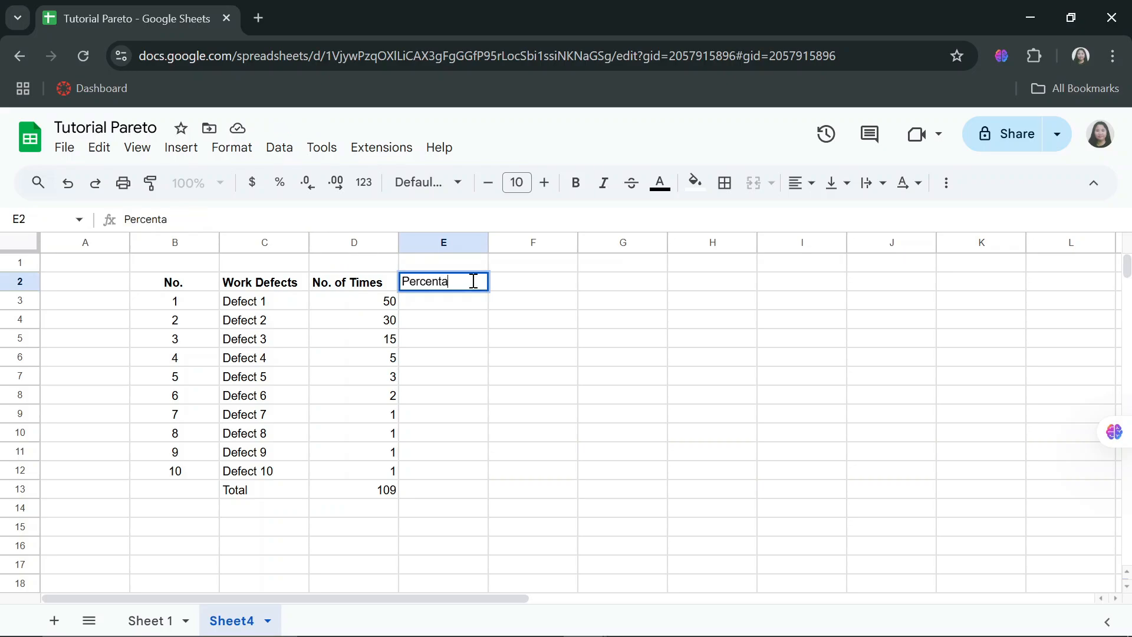
pyautogui.click(473, 301)
pyautogui.write('=')
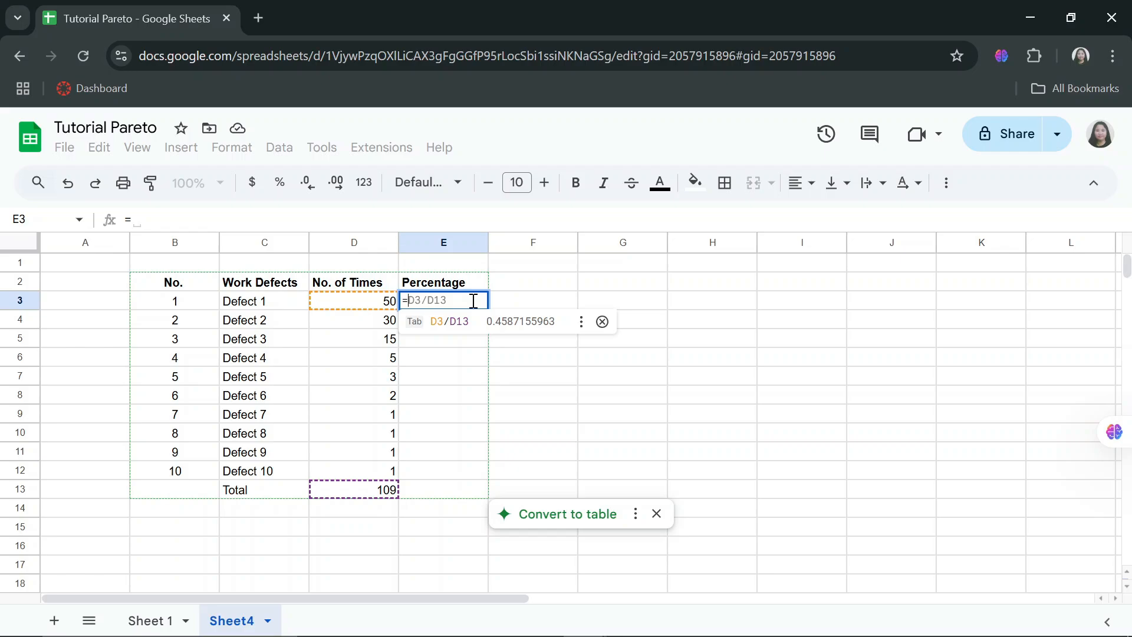
pyautogui.press('Tab')
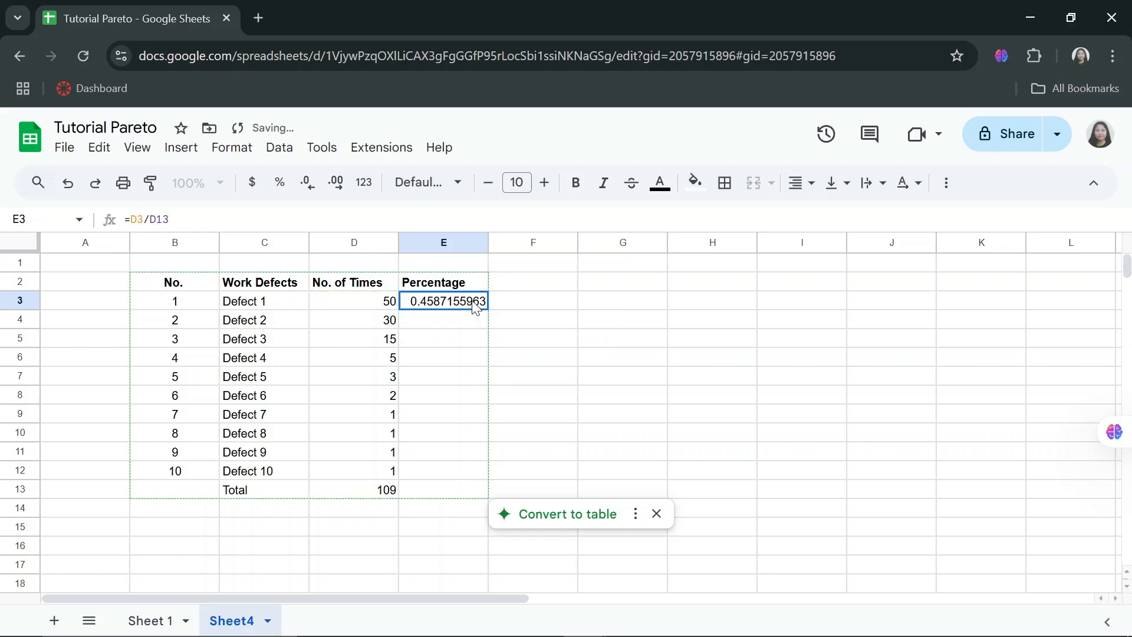
pyautogui.press('Return')
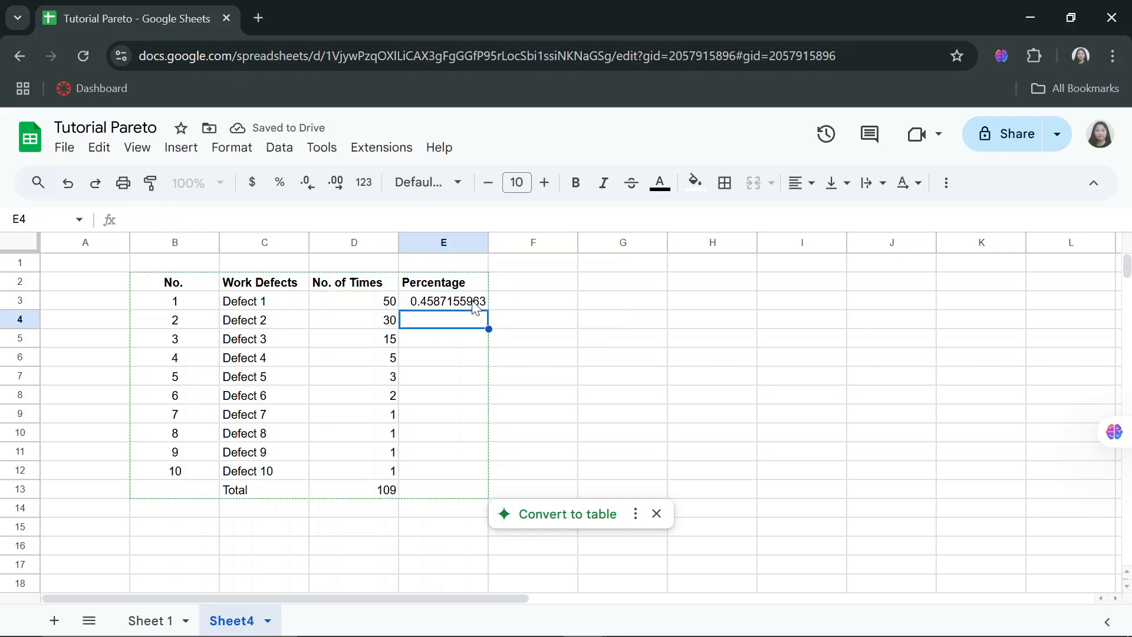
# Enter the percentage formulas in E4:E12, dividing each defect's count in column D by the total in D13.
pyautogui.write('=')
pyautogui.press('Tab')
pyautogui.write('=')
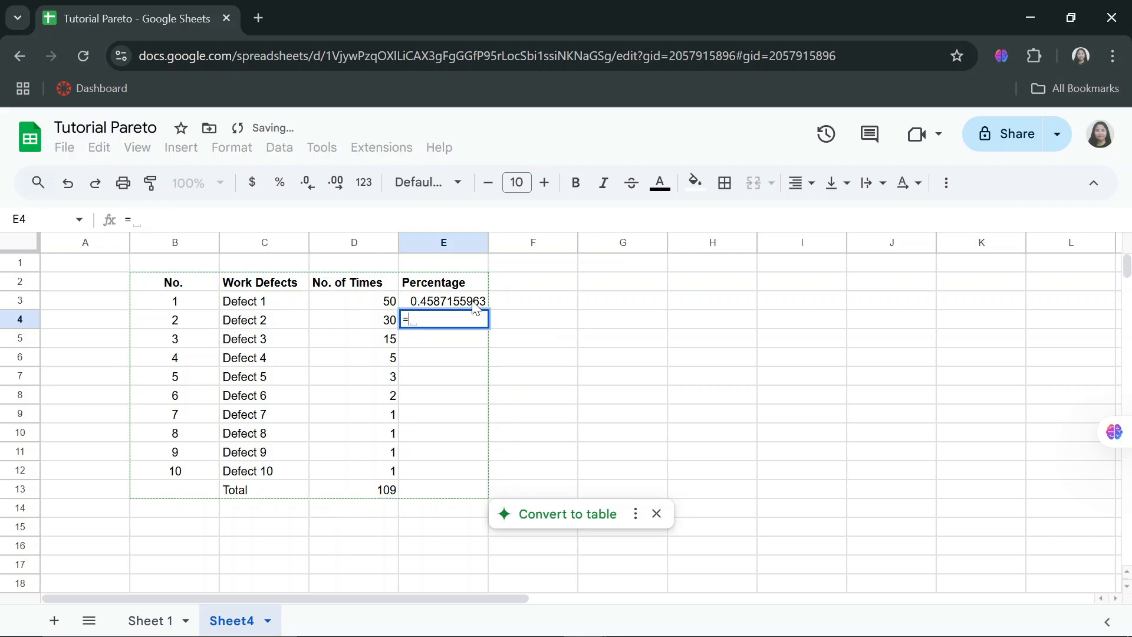
pyautogui.press('Tab')
pyautogui.press('Down')
pyautogui.write('=')
pyautogui.press('Tab')
pyautogui.press('Down')
pyautogui.write('=')
pyautogui.press('Tab')
pyautogui.press('Down')
pyautogui.write('=')
pyautogui.press('Tab')
pyautogui.press('Return')
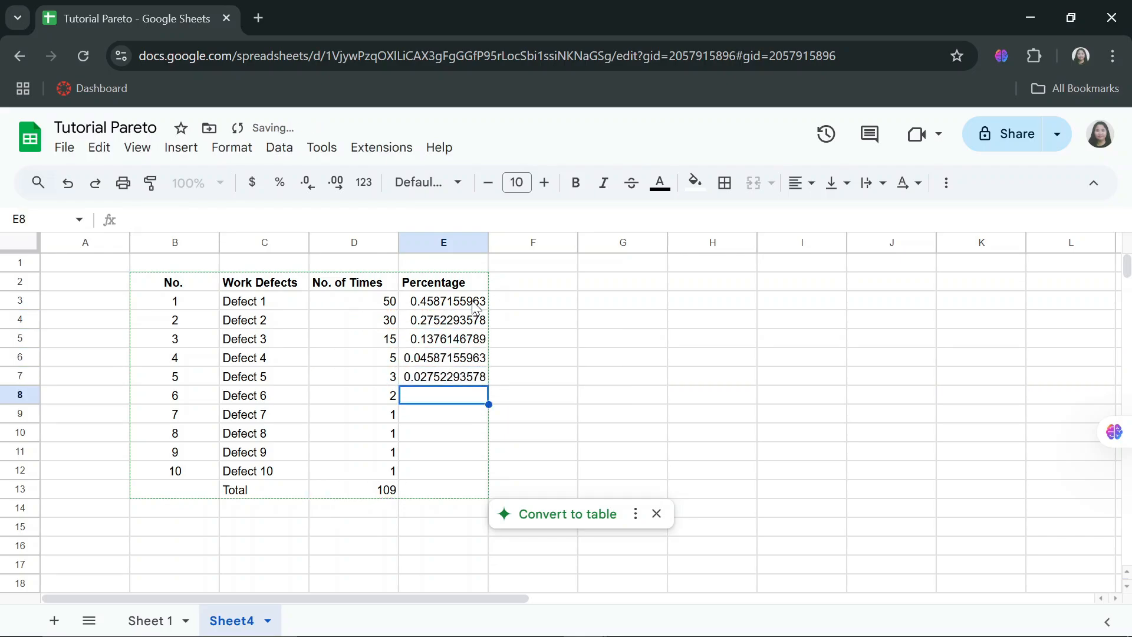
pyautogui.write('=')
pyautogui.press('Tab')
pyautogui.press('Return')
pyautogui.write('=')
pyautogui.press('Tab')
pyautogui.press('Return')
pyautogui.write('=')
pyautogui.press('Tab')
pyautogui.press('Return')
pyautogui.write('=')
pyautogui.press('Tab')
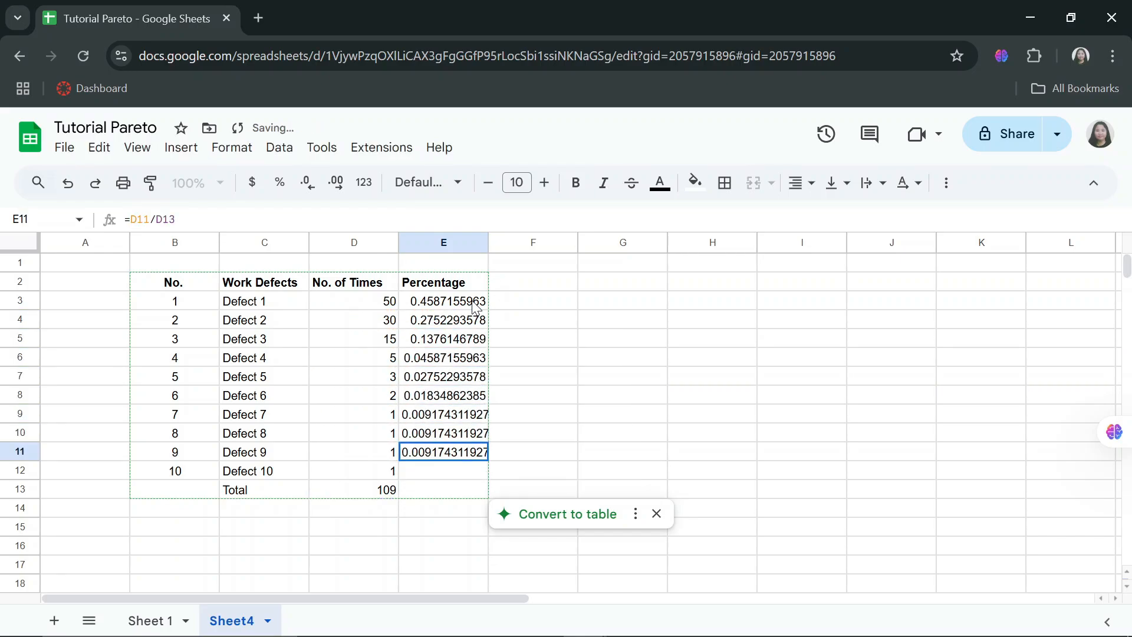
pyautogui.press('Return')
pyautogui.write('=')
pyautogui.press('Tab')
pyautogui.press('Return')
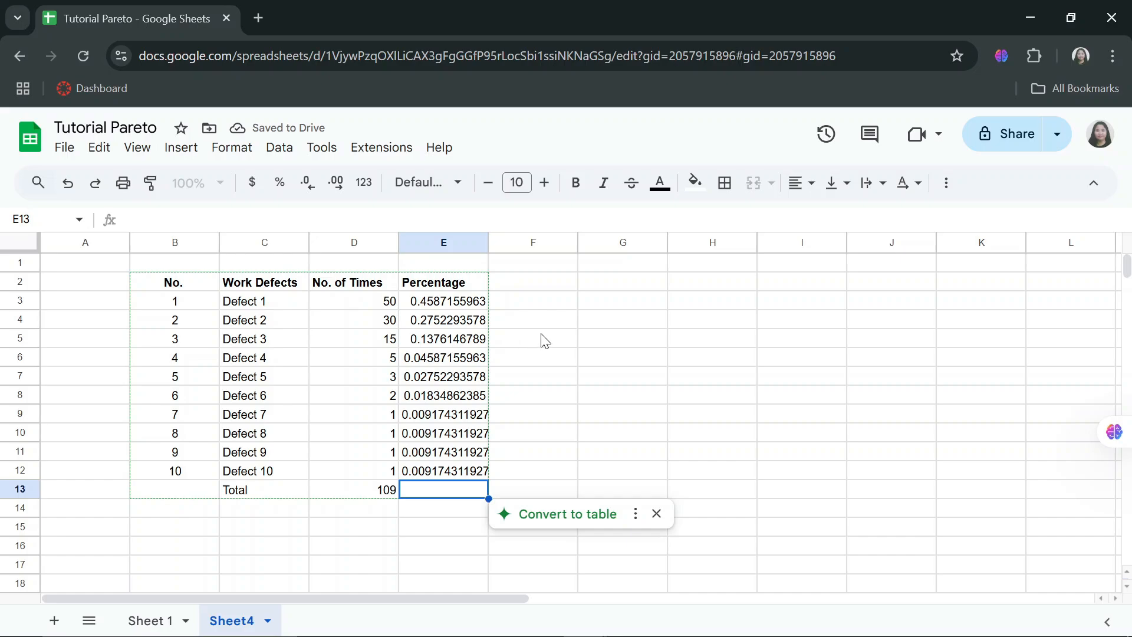
# Format the values in E3:E12 as Percent.
pyautogui.click(541, 337)
pyautogui.moveTo(444, 301); pyautogui.dragTo(447, 475)
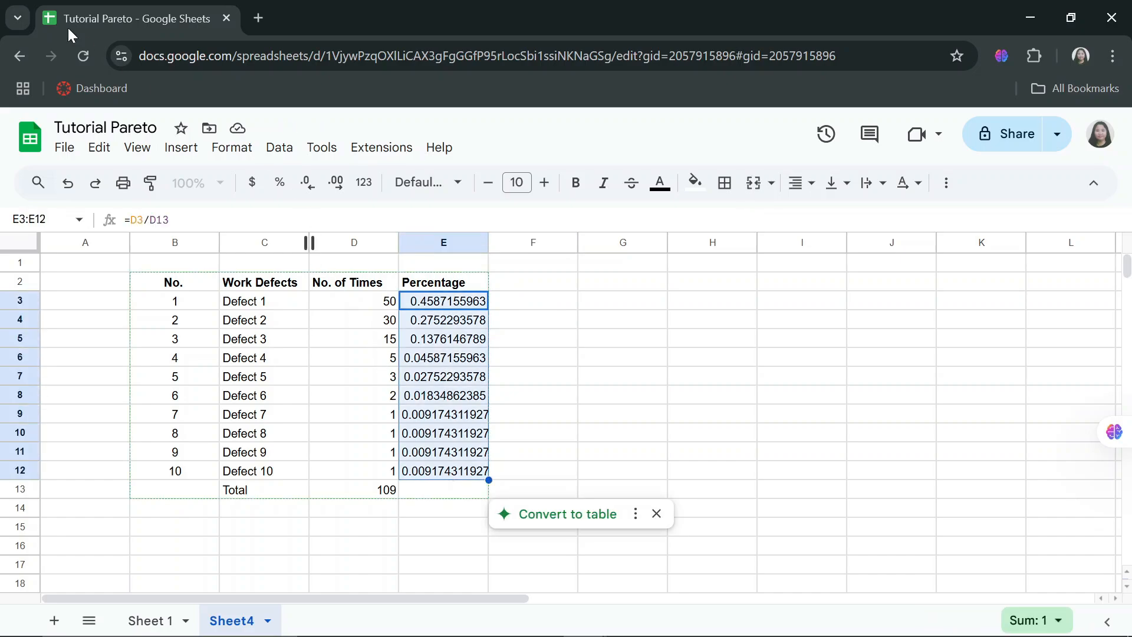
pyautogui.click(233, 149)
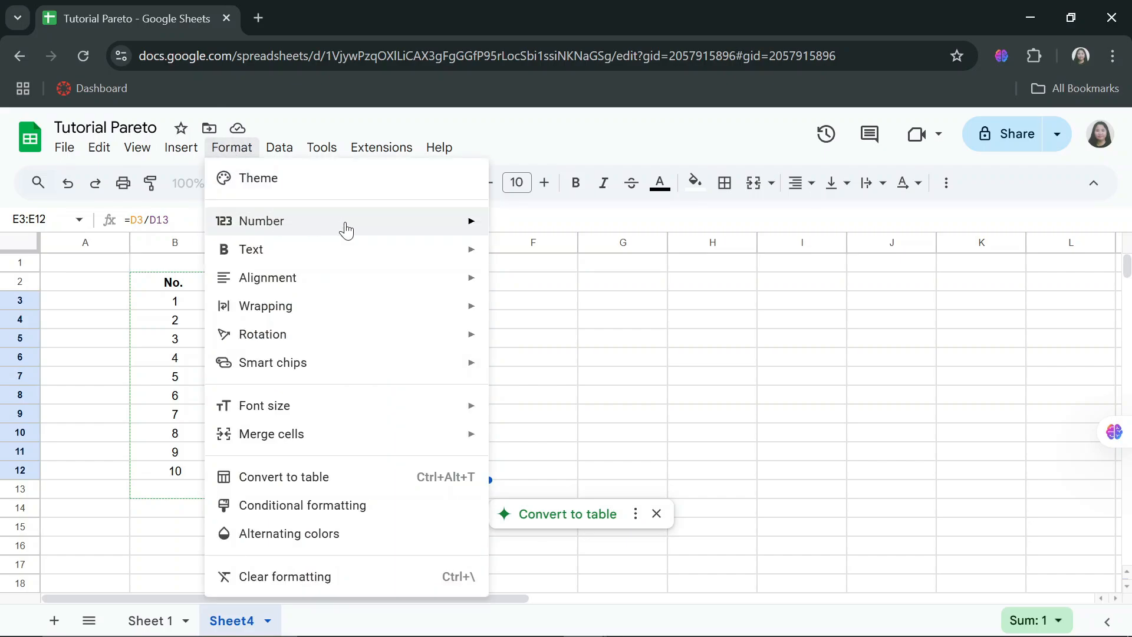
pyautogui.moveTo(419, 228)
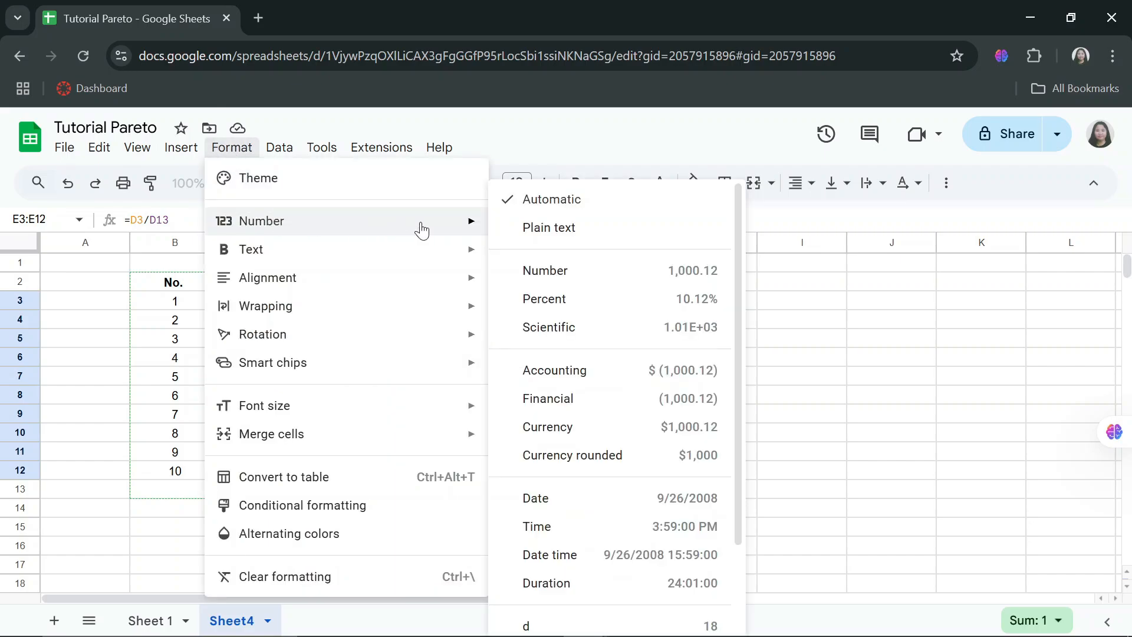
pyautogui.click(563, 298)
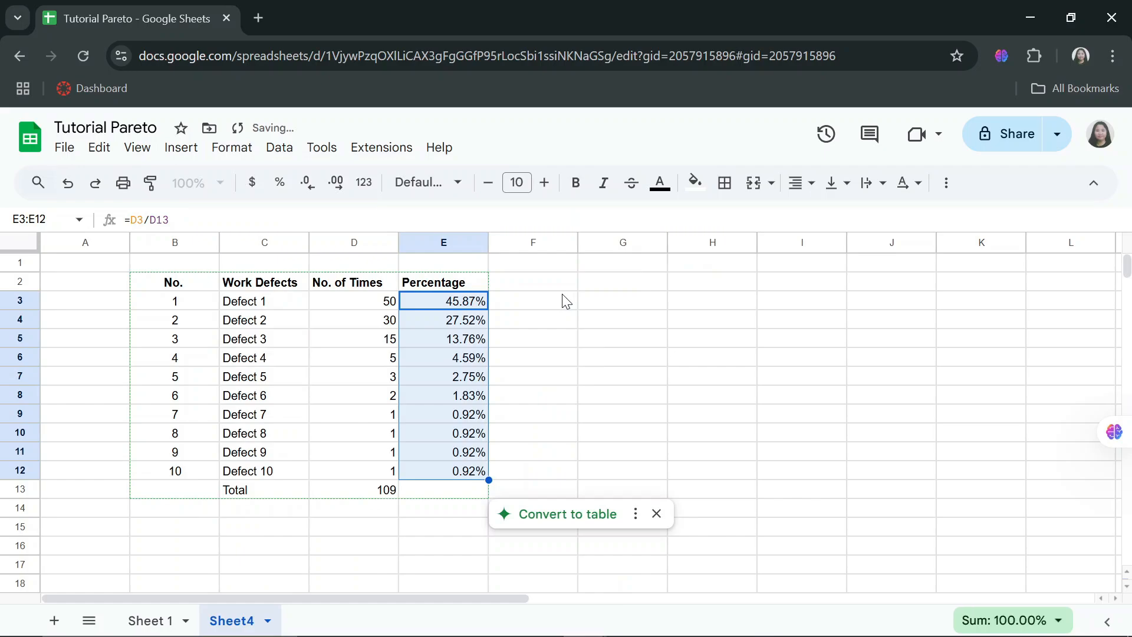
pyautogui.click(500, 337)
pyautogui.moveTo(470, 304); pyautogui.dragTo(472, 458)
# Add the header "Cumulative Percentage" in F2, enter =E3 in F3 and reject the suggested autofill.
pyautogui.click(547, 278)
pyautogui.write('Cumulative')
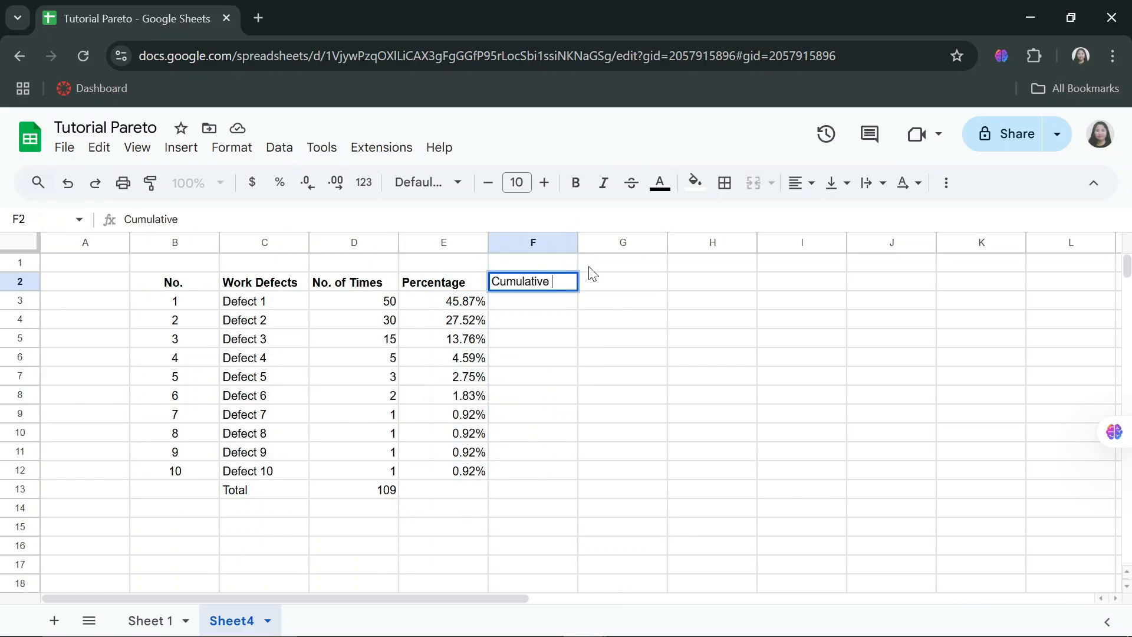
pyautogui.write(' Percentage')
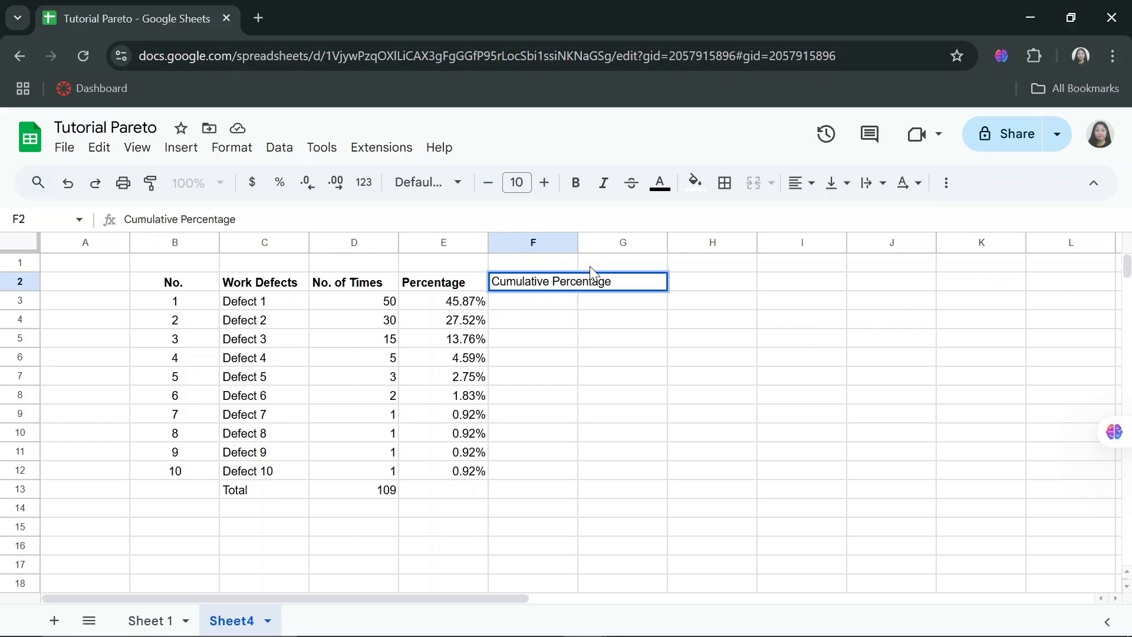
pyautogui.press('Return')
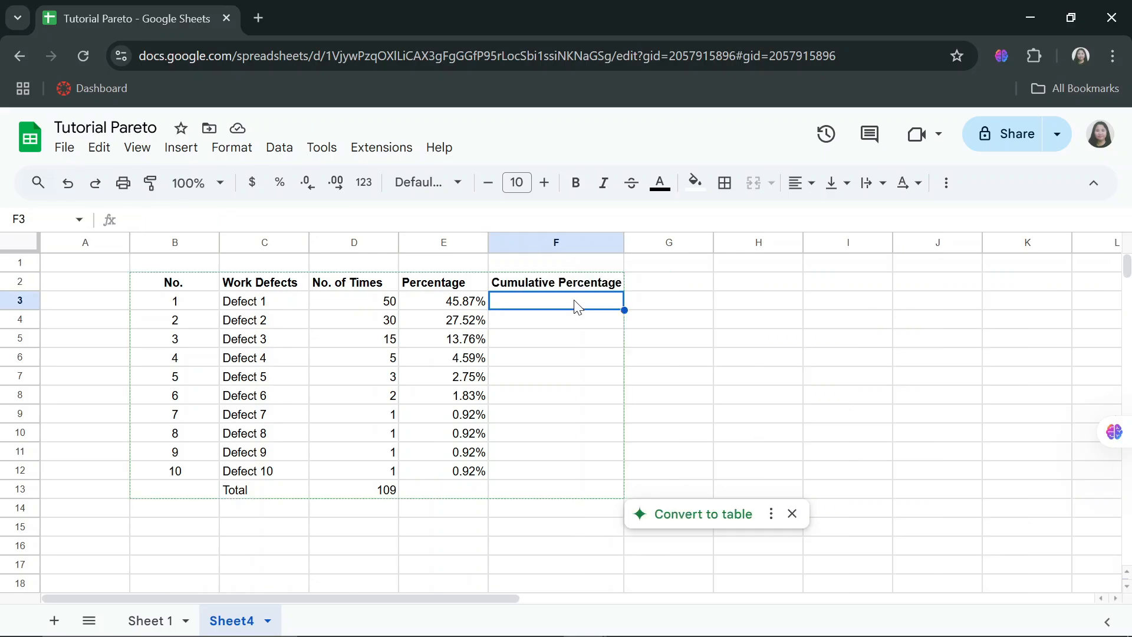
pyautogui.write('=')
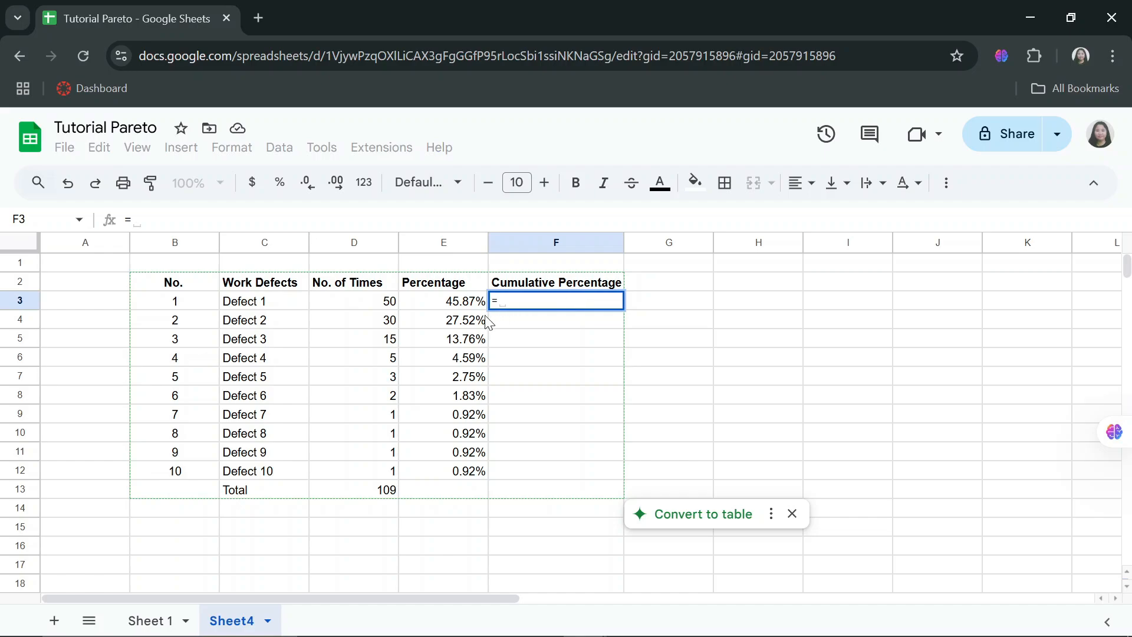
pyautogui.click(455, 306)
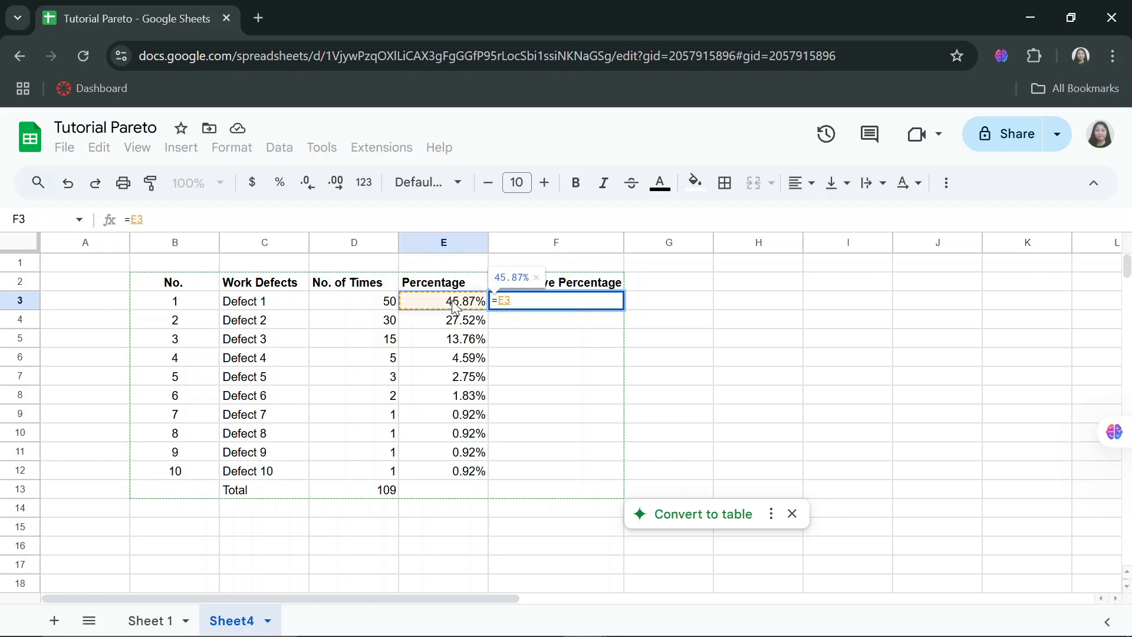
pyautogui.press('Return')
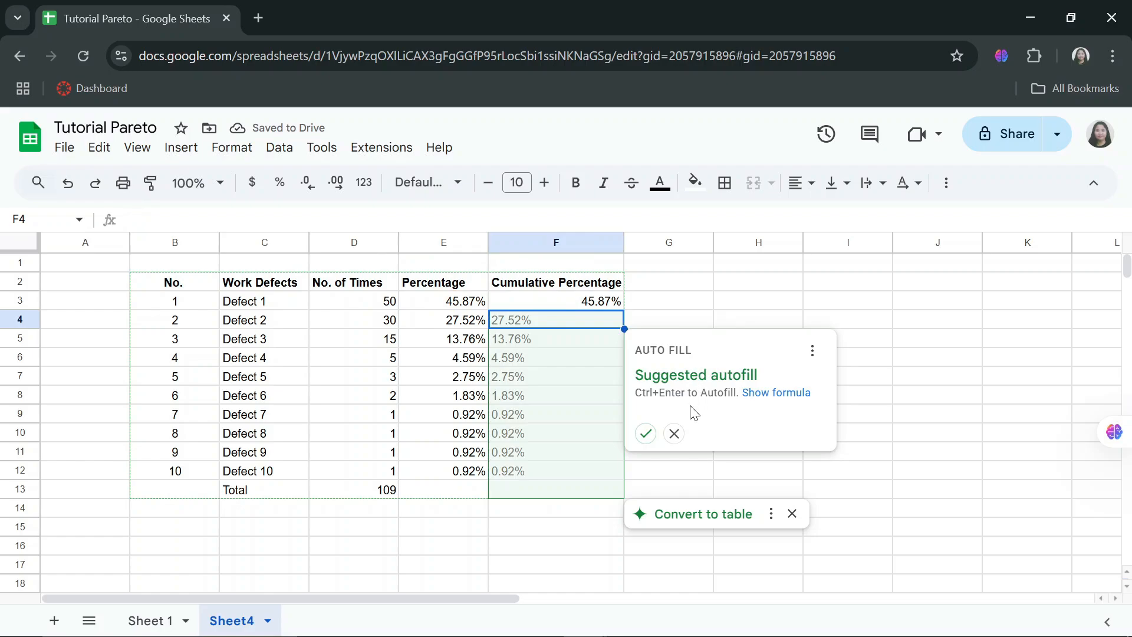
pyautogui.click(675, 435)
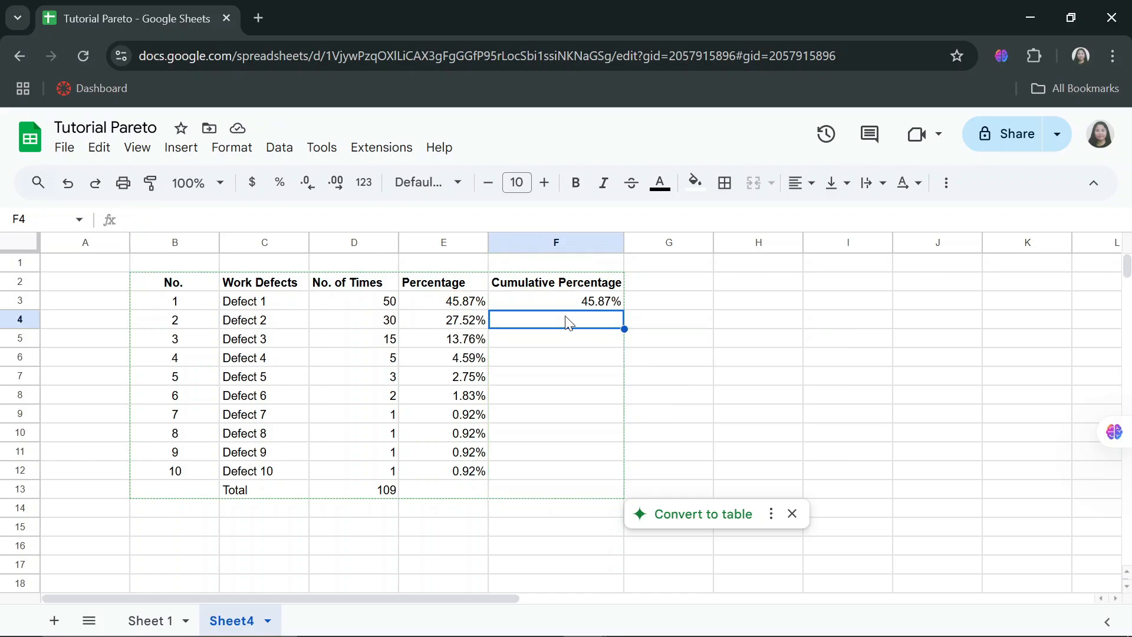
# Enter =F3+E4 in F4, fill the formula down to F12 and dismiss the table conversion suggestion.
pyautogui.write('=')
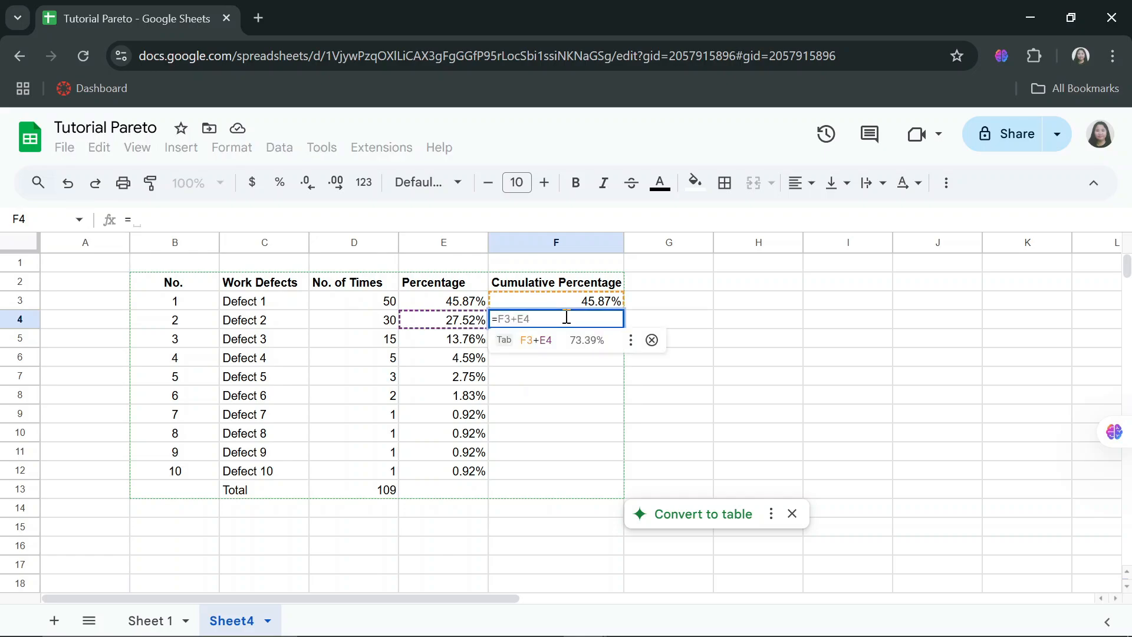
pyautogui.press('Tab')
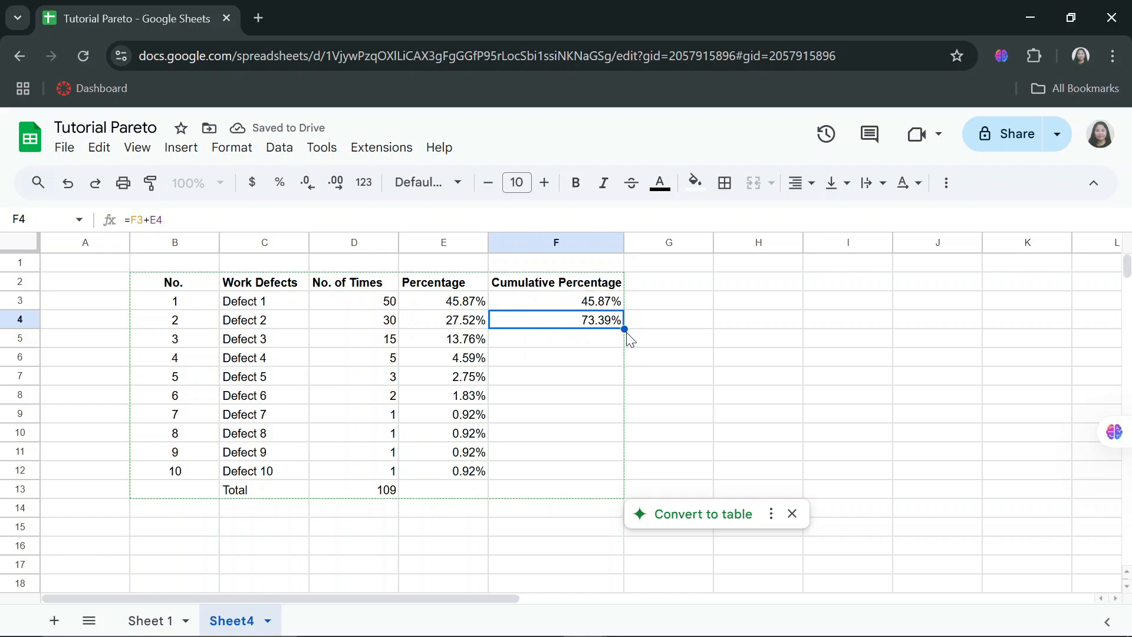
pyautogui.moveTo(625, 329); pyautogui.dragTo(623, 470)
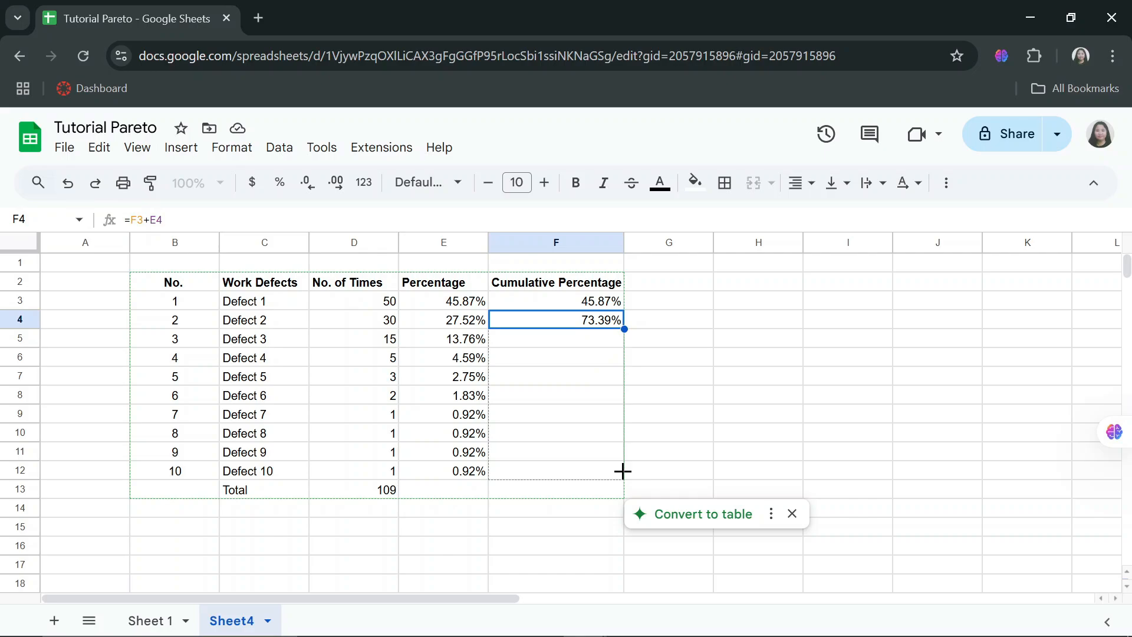
pyautogui.moveTo(627, 479); pyautogui.dragTo(625, 477)
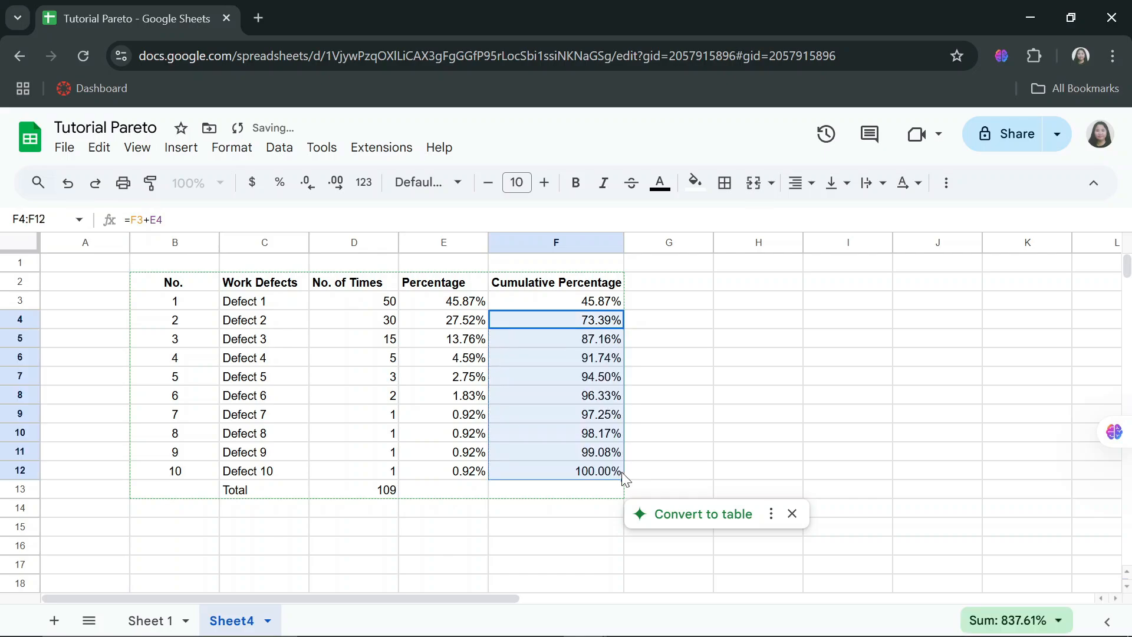
pyautogui.click(581, 482)
pyautogui.click(597, 475)
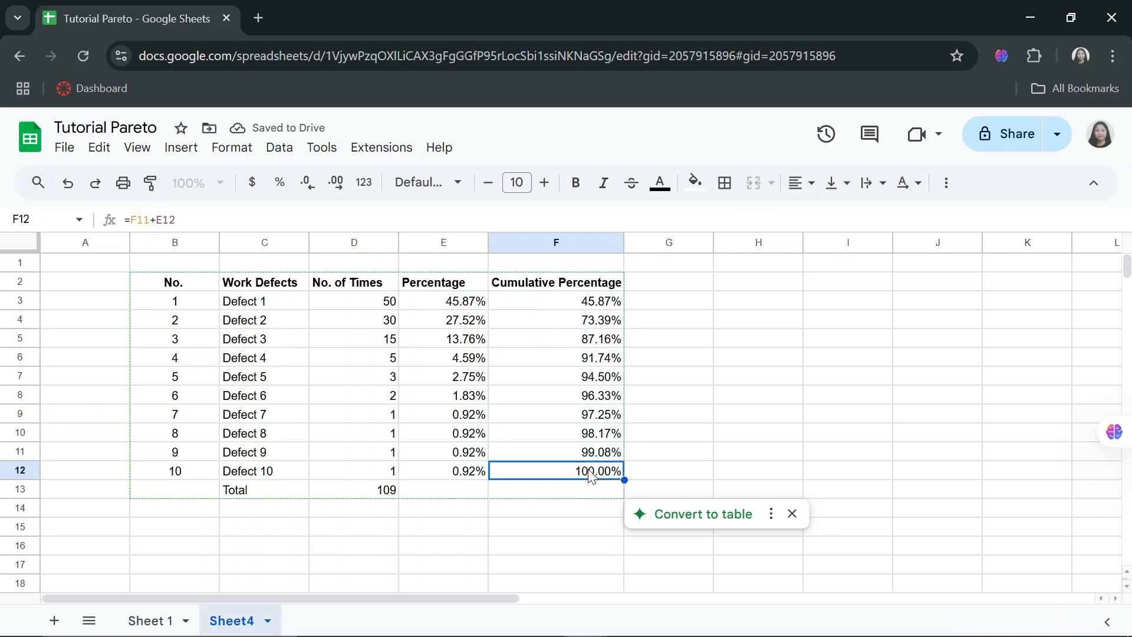
pyautogui.click(792, 512)
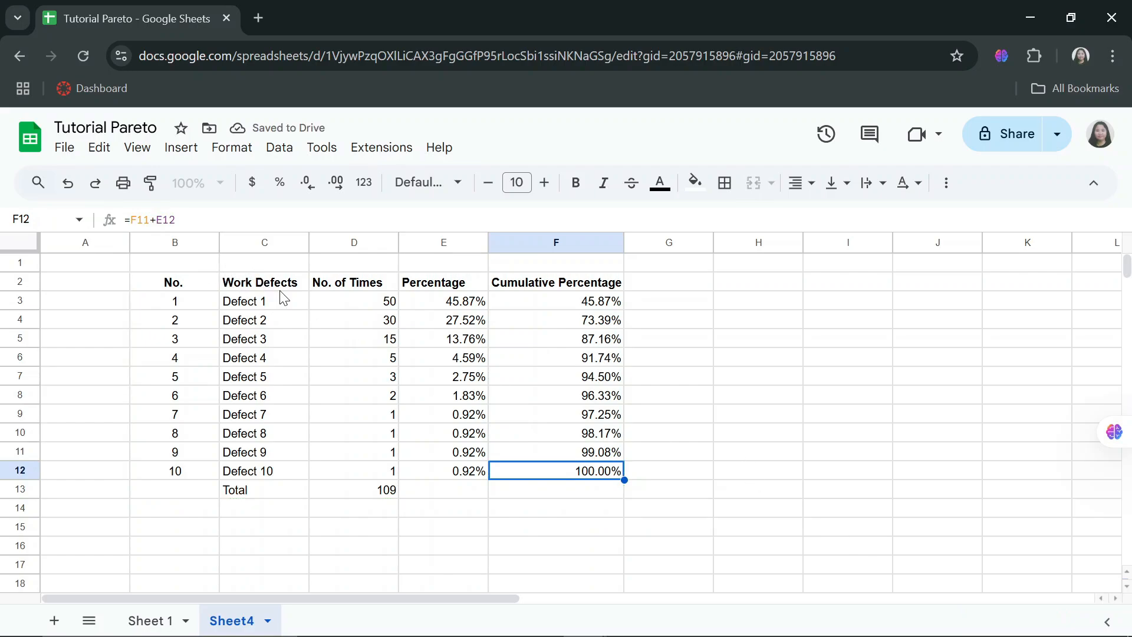
# Examine the defect counts in D3:D12 to check whether they are sorted from highest to lowest.
pyautogui.moveTo(280, 289); pyautogui.dragTo(371, 471)
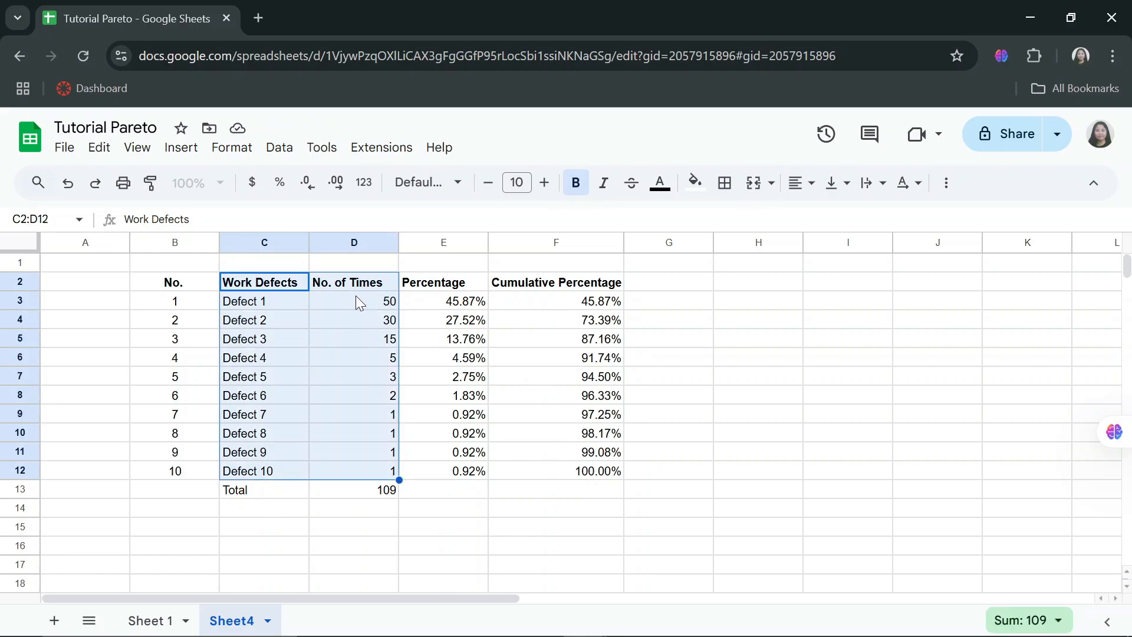
pyautogui.click(418, 306)
pyautogui.click(371, 299)
pyautogui.click(392, 344)
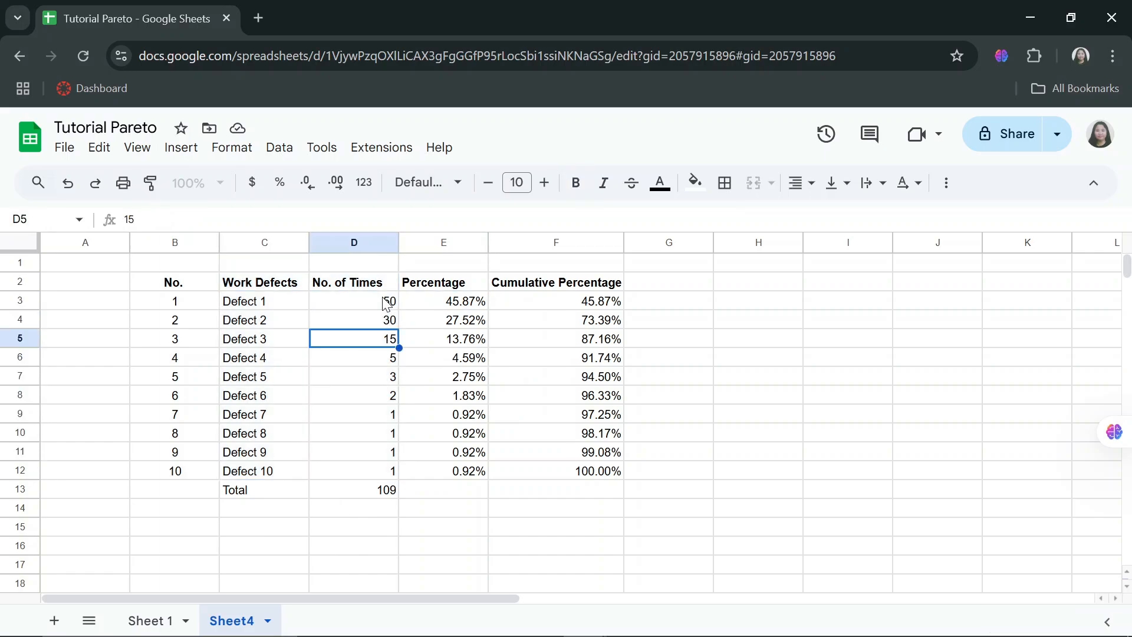
pyautogui.click(388, 301)
pyautogui.hotkey('shift', 'Down')
pyautogui.hotkey('shift', 'Down')
pyautogui.hotkey('shift', 'Down')
pyautogui.hotkey('shift', 'Down')
pyautogui.moveTo(383, 468); pyautogui.dragTo(386, 468)
pyautogui.click(759, 320)
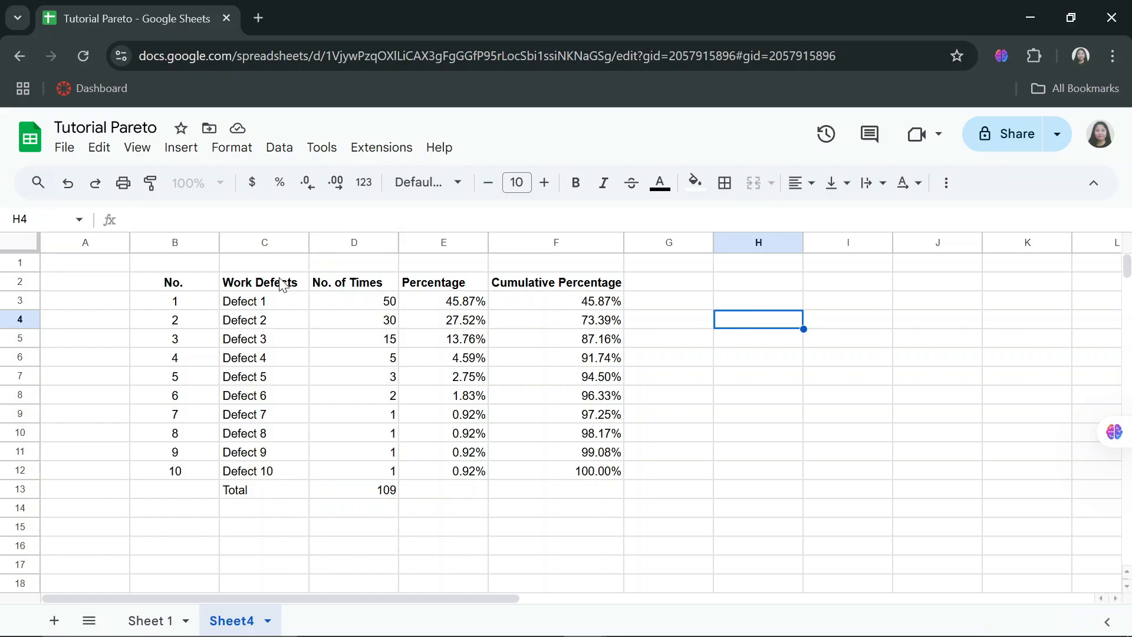
# Insert a chart from the Work Defects and No. of Times data in C2:D12 and the Cumulative Percentage data in F2:F12.
pyautogui.moveTo(282, 286); pyautogui.dragTo(380, 457)
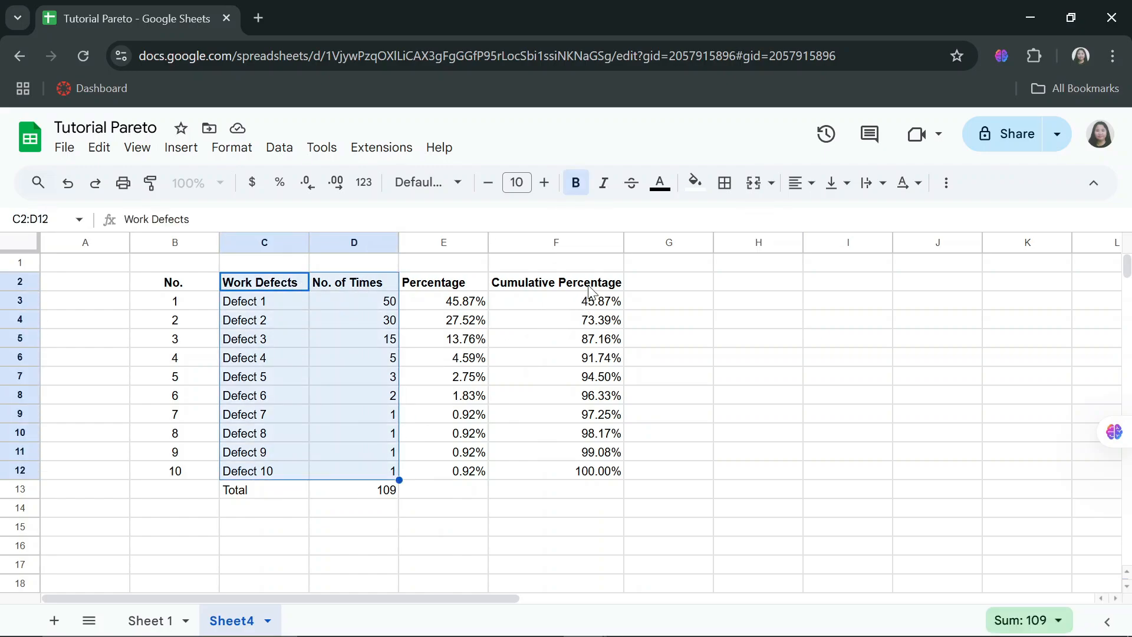
pyautogui.moveTo(593, 283); pyautogui.dragTo(590, 466)
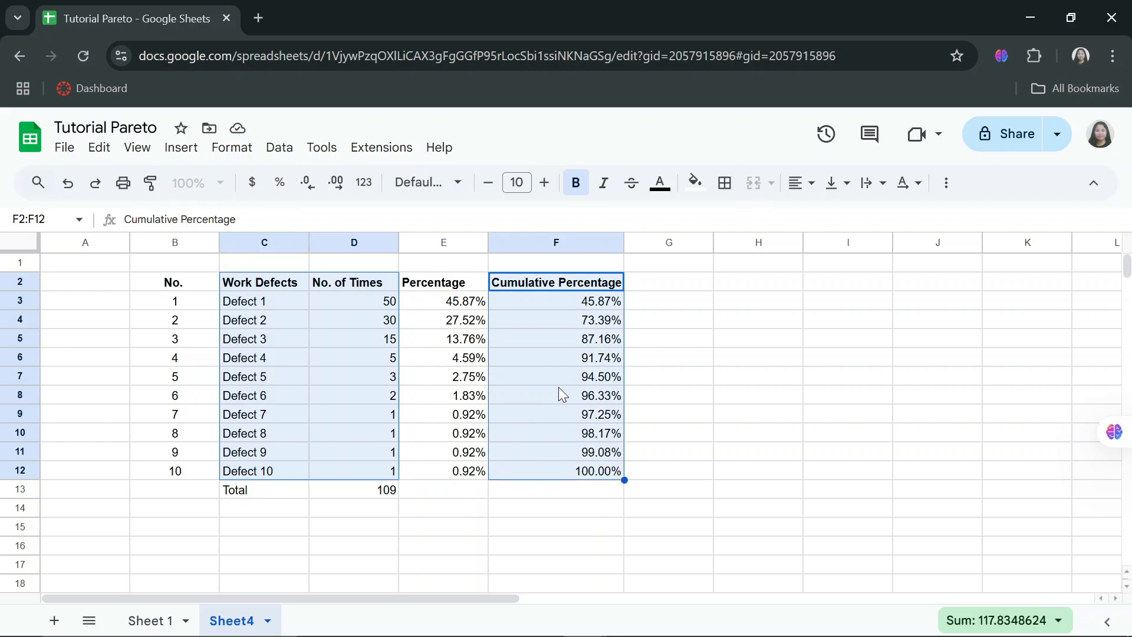
pyautogui.click(175, 150)
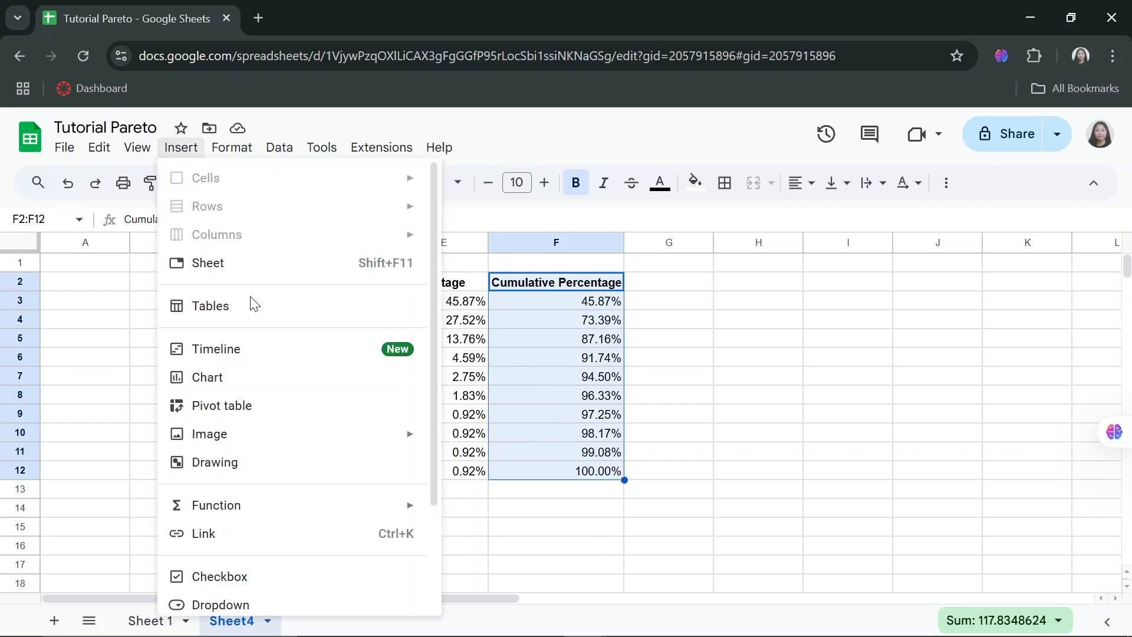
pyautogui.click(244, 381)
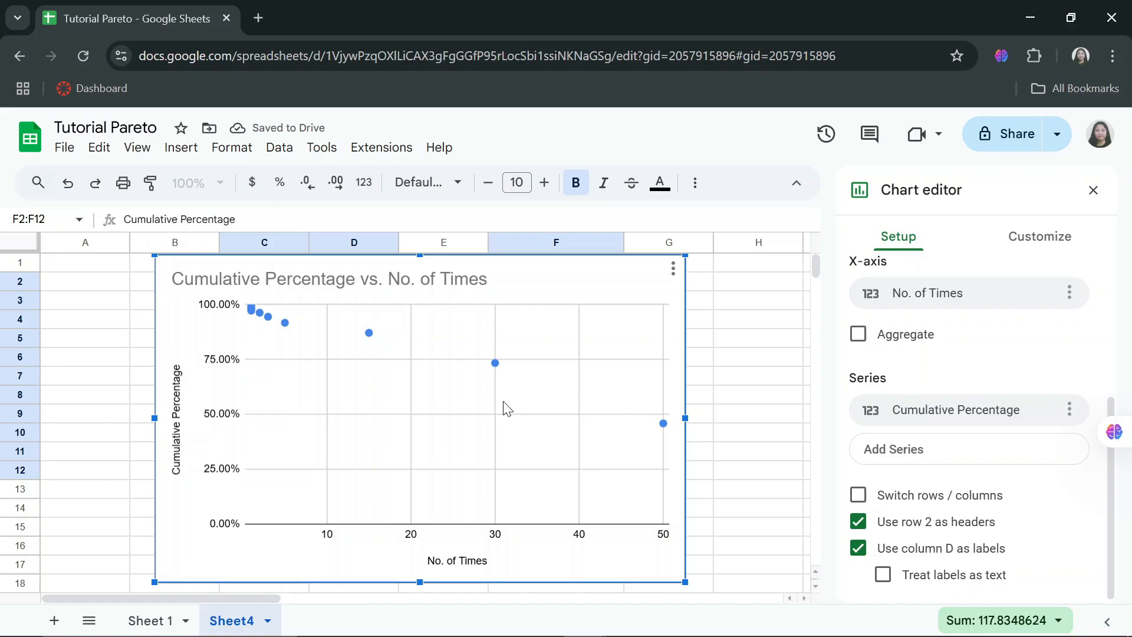
# Change the chart type to Combo chart.
pyautogui.scroll(1, 1014, 377)
pyautogui.scroll(2, 1015, 378)
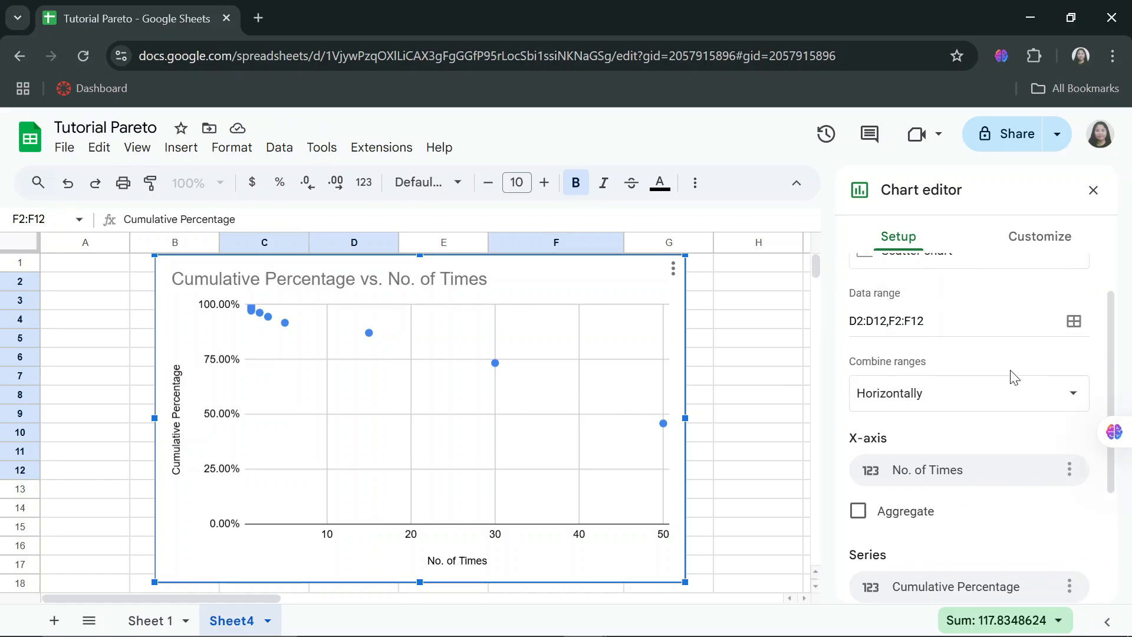
pyautogui.scroll(1, 1004, 384)
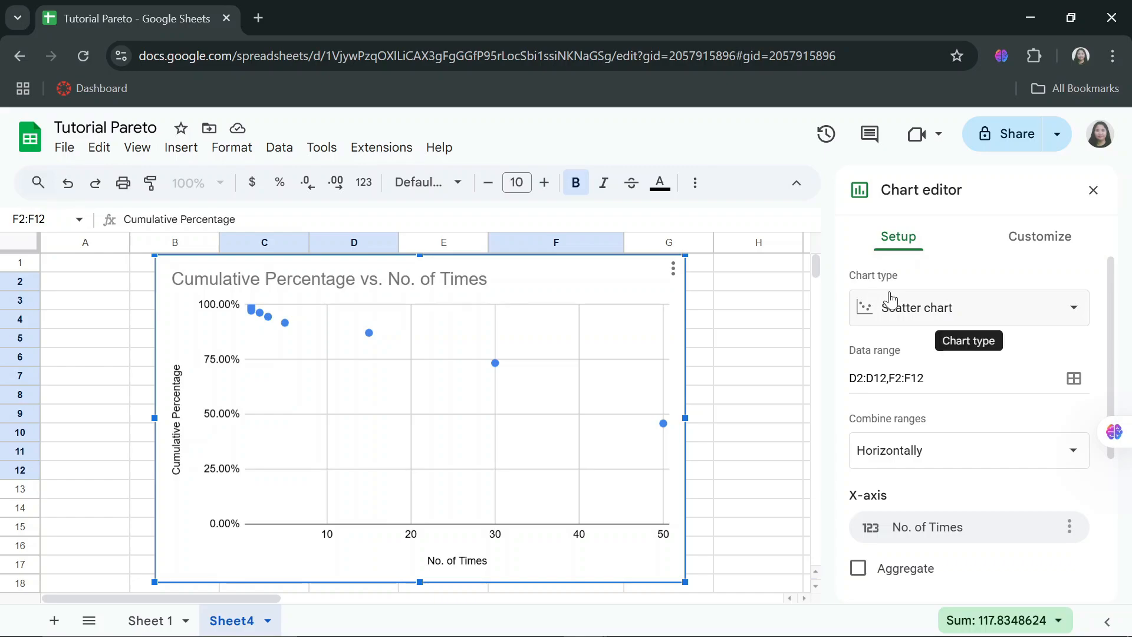
pyautogui.click(926, 314)
pyautogui.scroll(-1, 1049, 452)
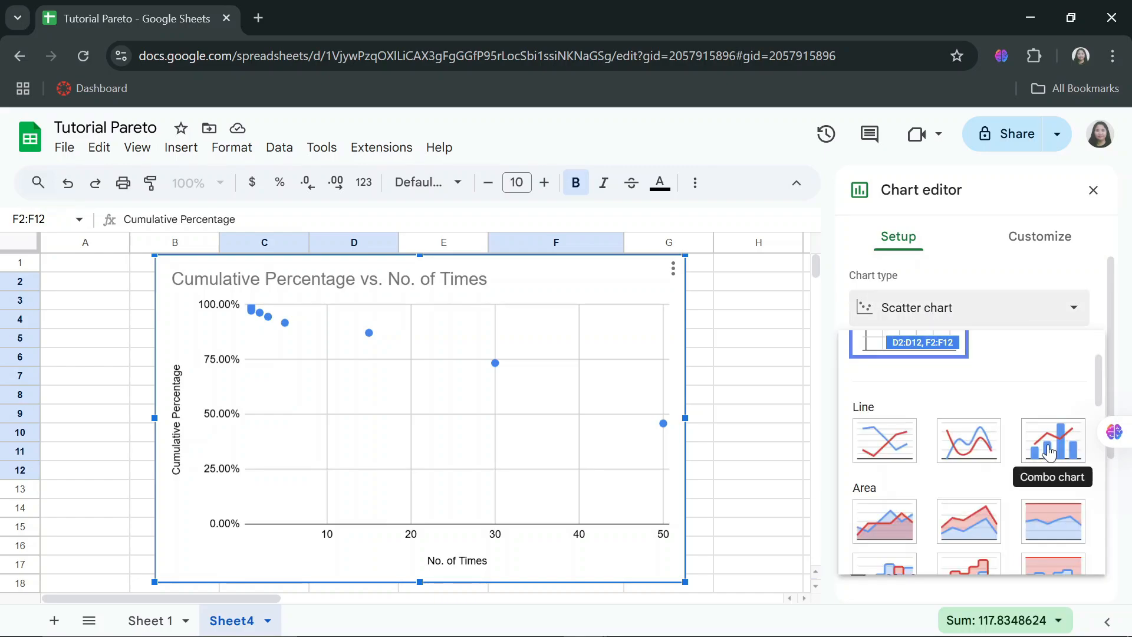
pyautogui.click(1049, 452)
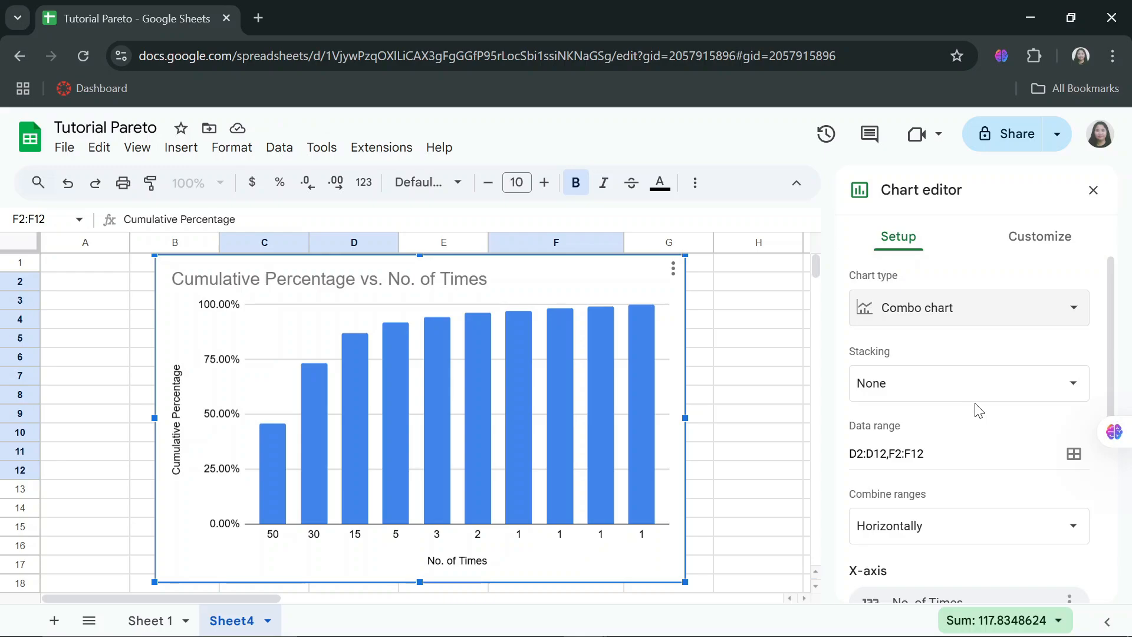
# Shrink the chart and move it clear of the Work Defects and No. of Times columns.
pyautogui.scroll(-3, 978, 407)
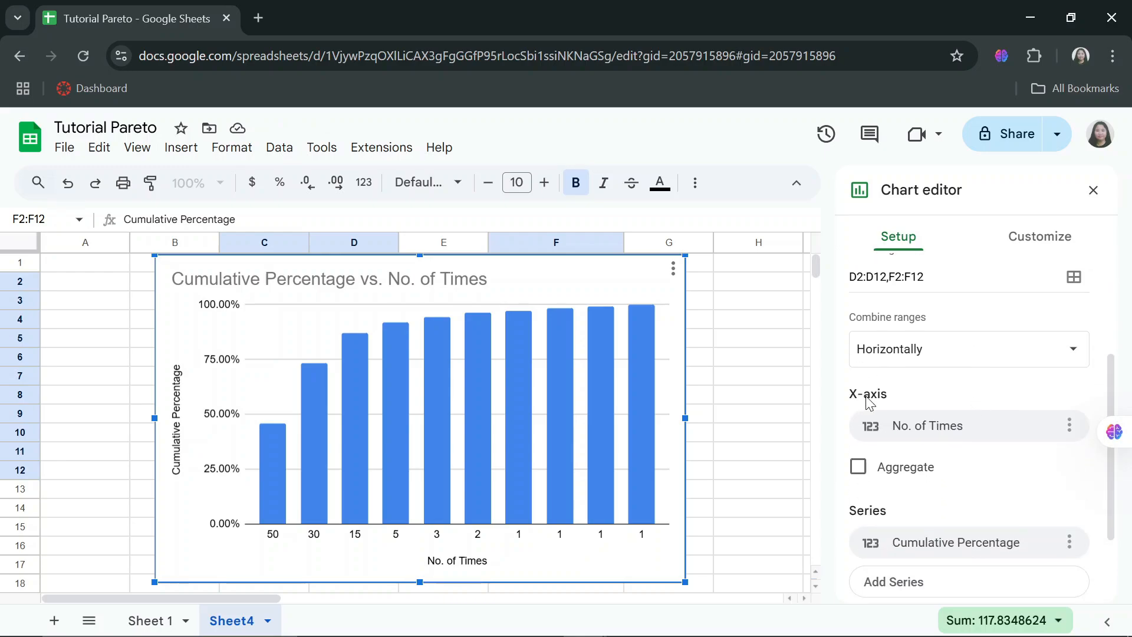
pyautogui.click(930, 430)
pyautogui.moveTo(158, 259); pyautogui.dragTo(223, 314)
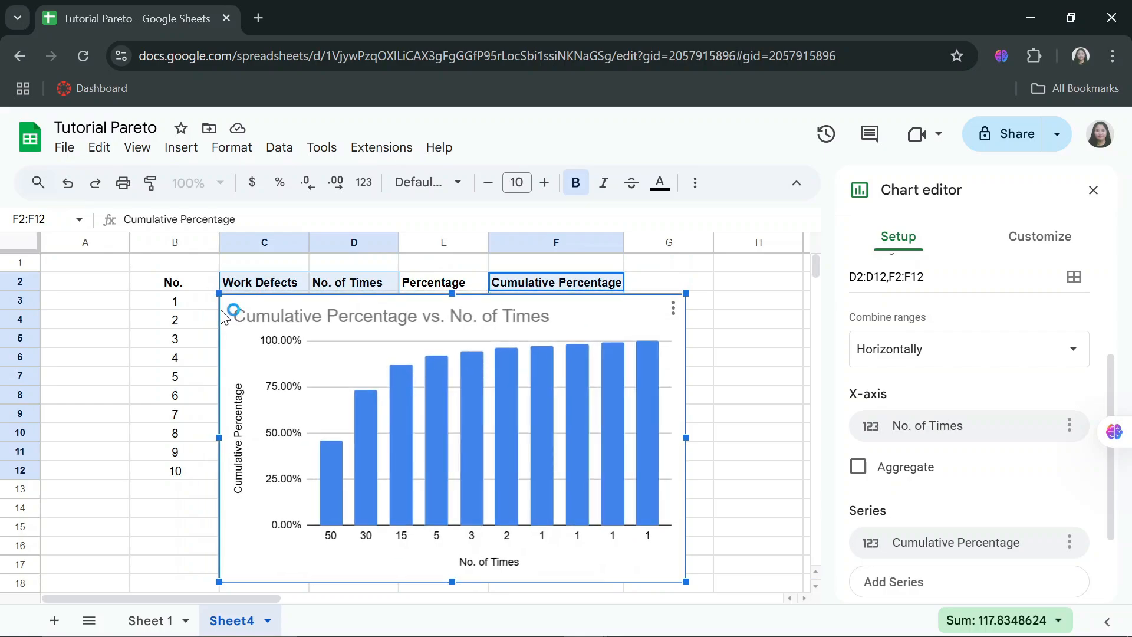
pyautogui.moveTo(258, 354); pyautogui.dragTo(433, 347)
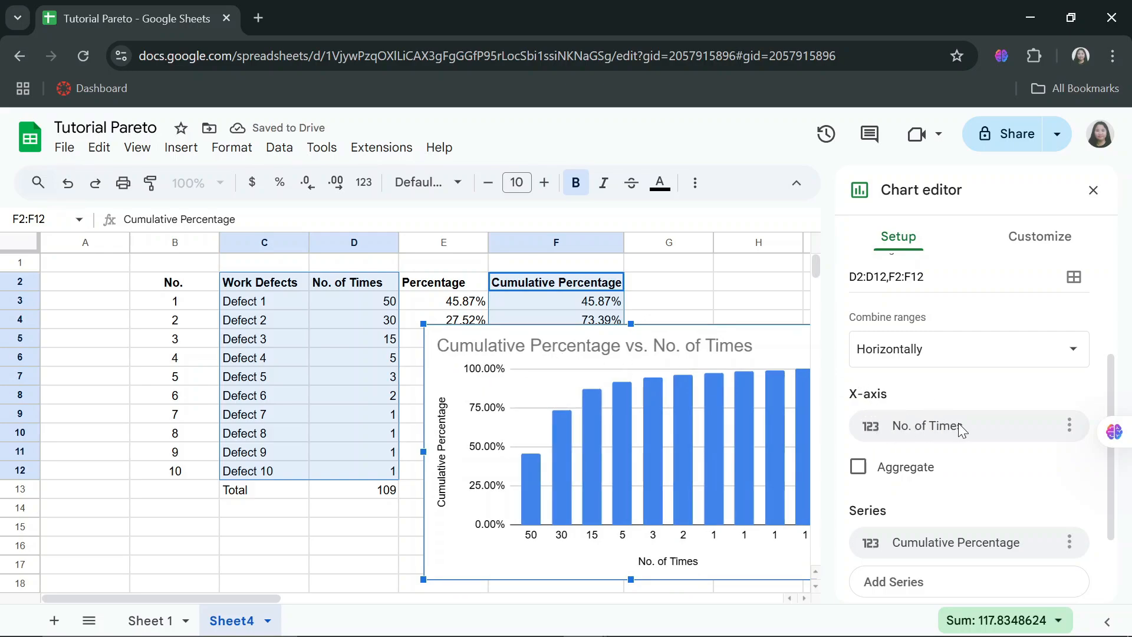
# Set the chart's X-axis data range to Work Defects, C2:C12.
pyautogui.click(959, 427)
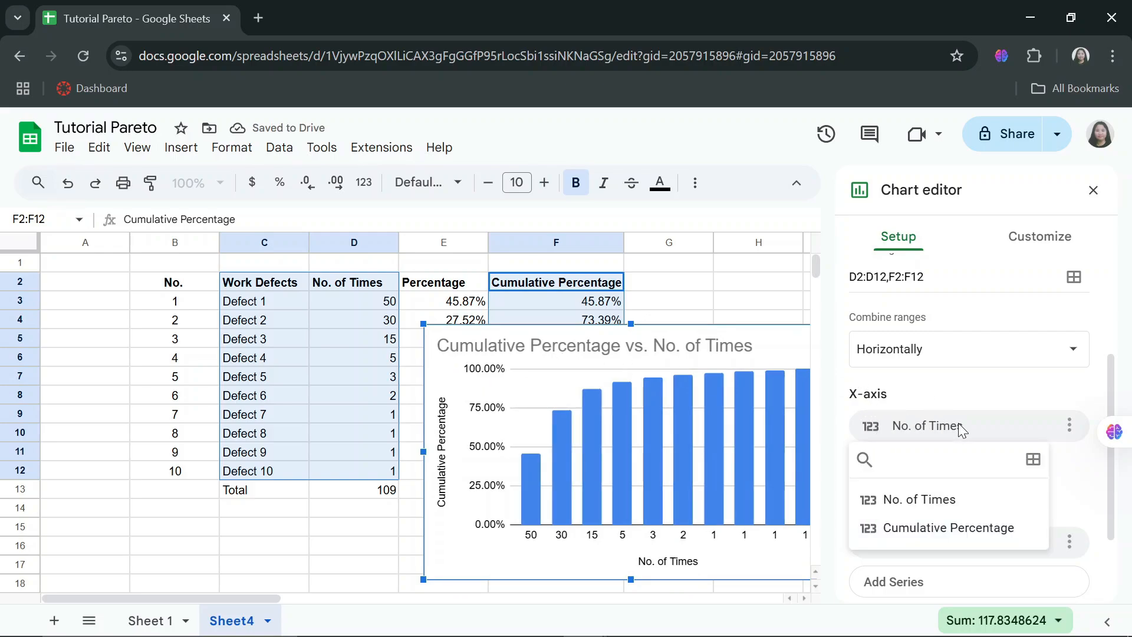
pyautogui.click(1034, 461)
pyautogui.moveTo(441, 311); pyautogui.dragTo(511, 304)
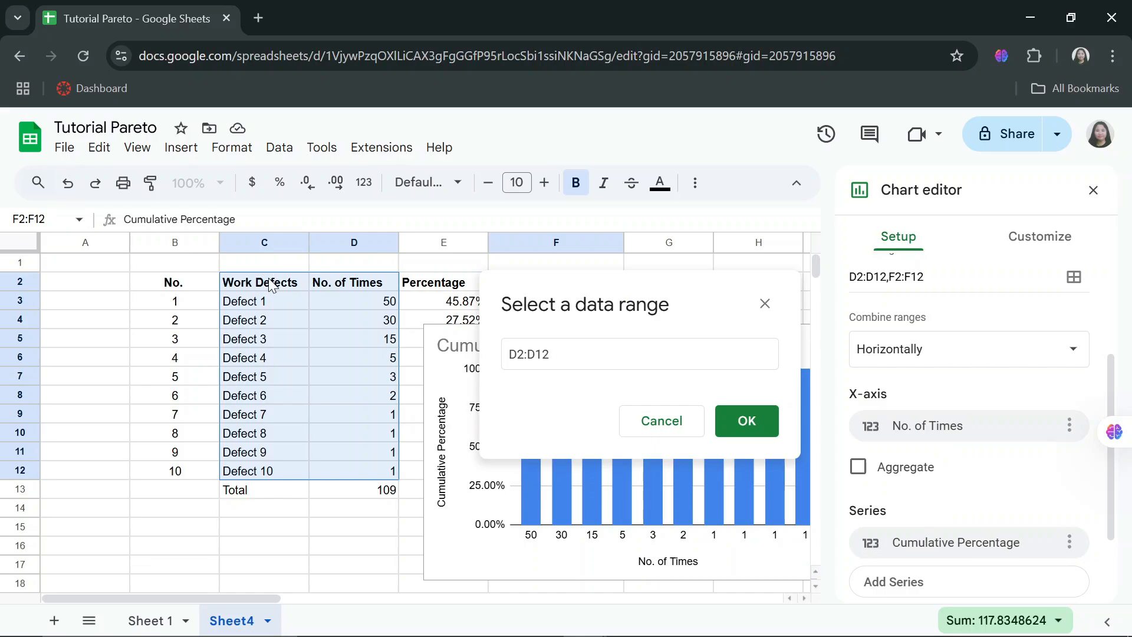
pyautogui.moveTo(265, 282); pyautogui.dragTo(278, 445)
pyautogui.moveTo(274, 460); pyautogui.dragTo(277, 470)
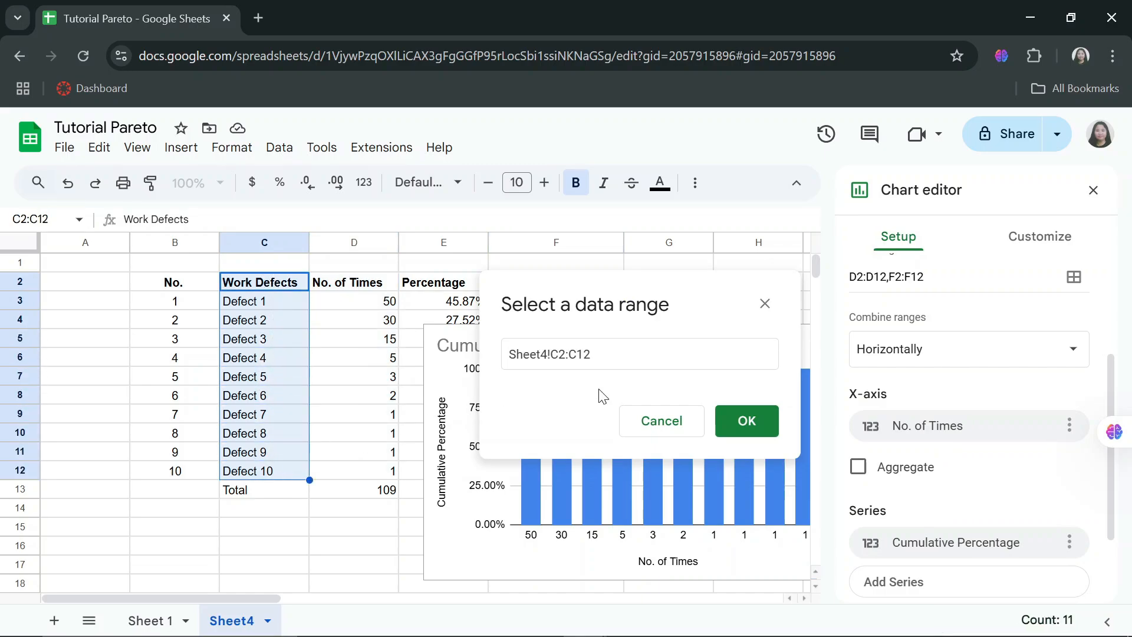
pyautogui.click(749, 421)
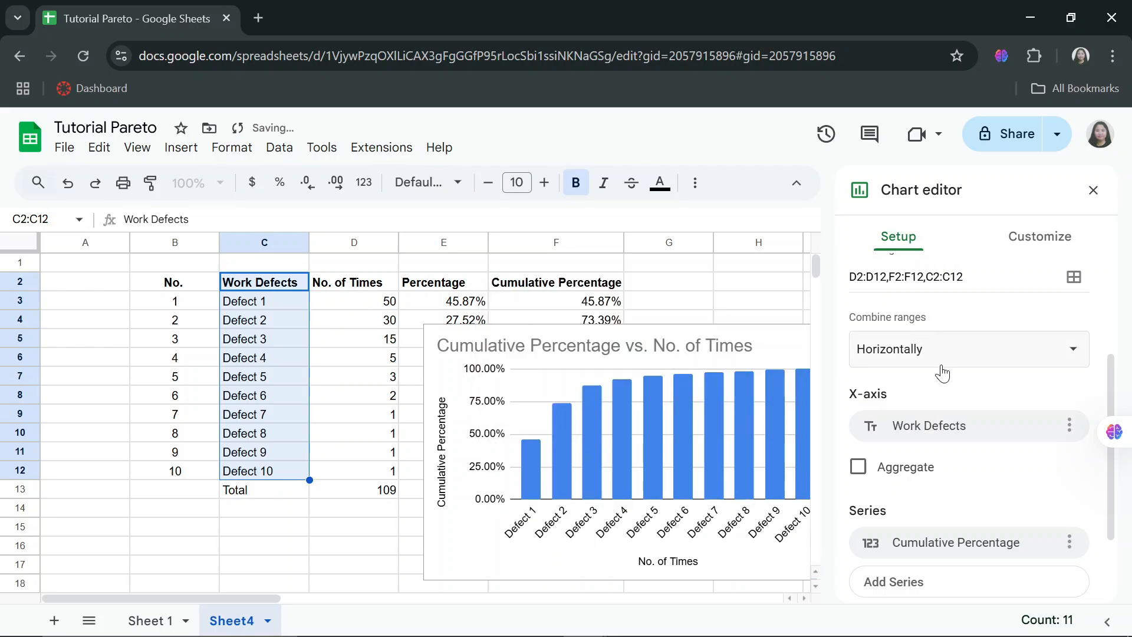
# Replace the chart's Cumulative Percentage series with the No. of Times range D2:D12.
pyautogui.scroll(-2, 943, 374)
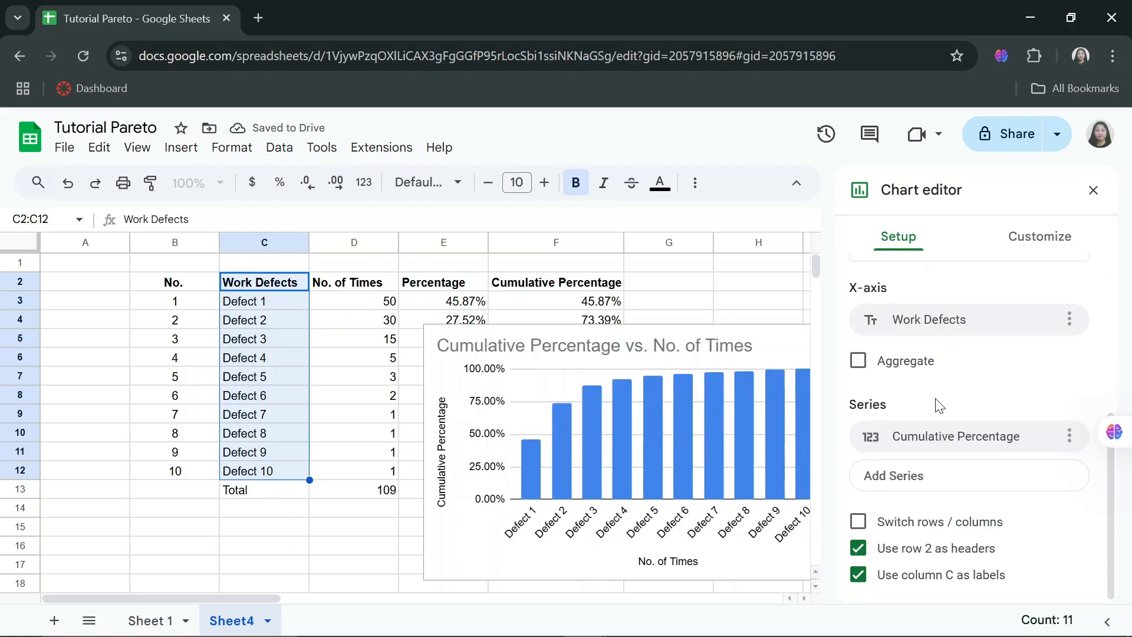
pyautogui.click(951, 442)
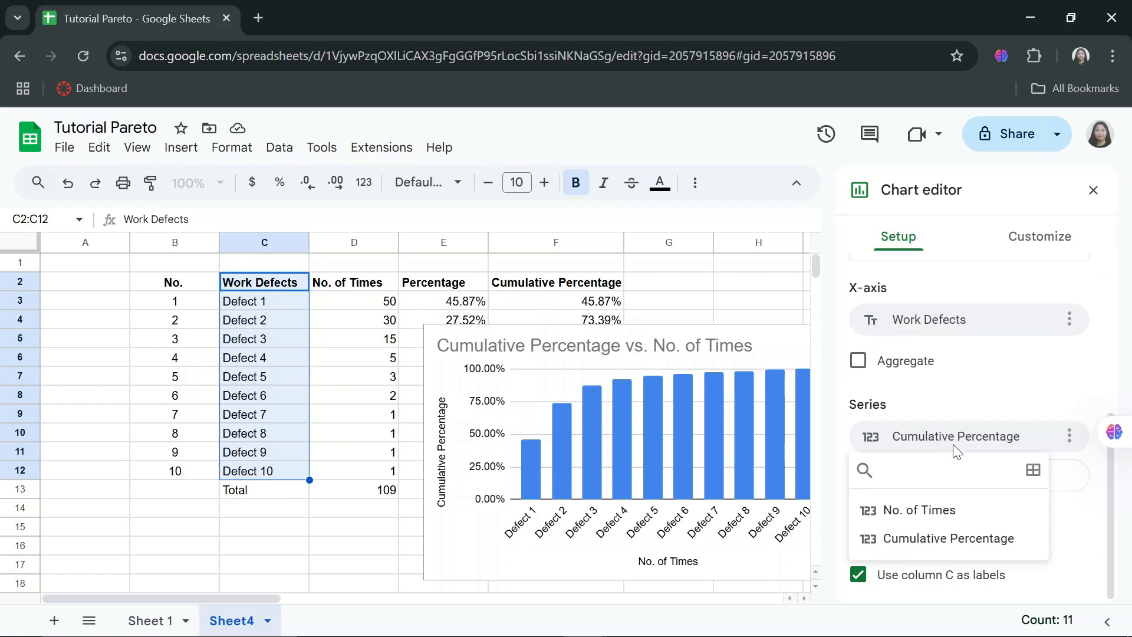
pyautogui.click(1033, 471)
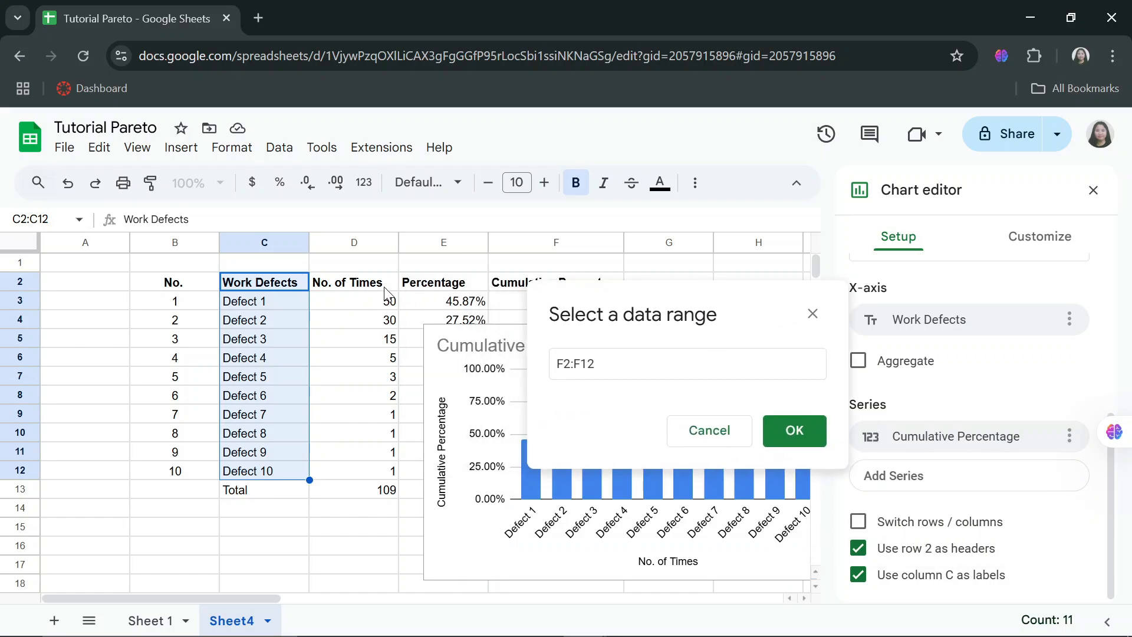
pyautogui.moveTo(378, 289); pyautogui.dragTo(381, 472)
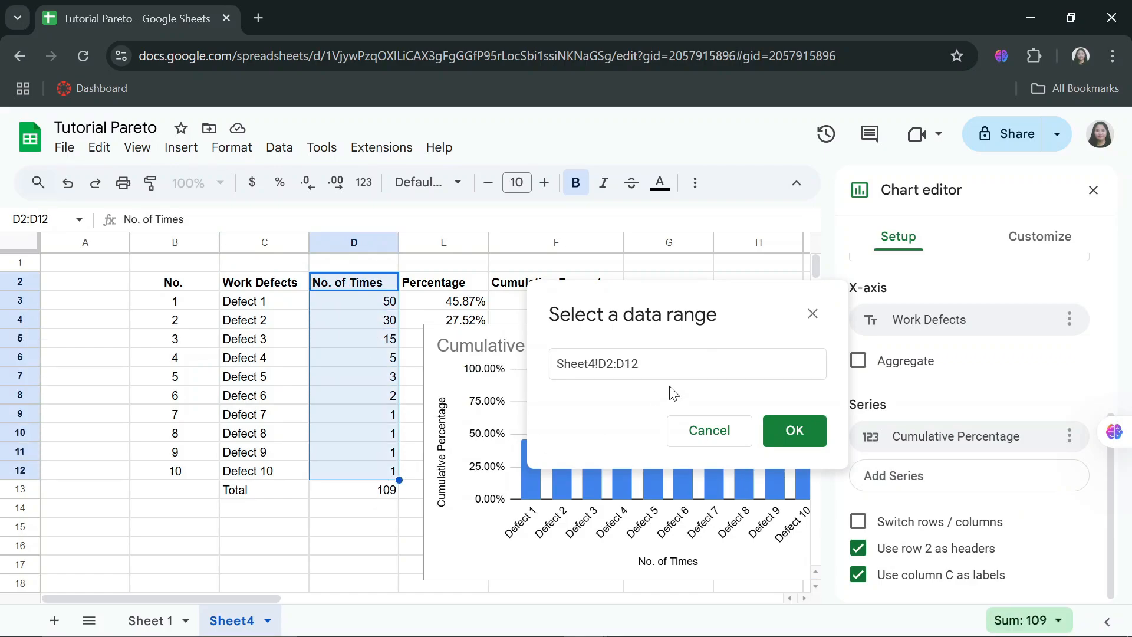
pyautogui.click(800, 430)
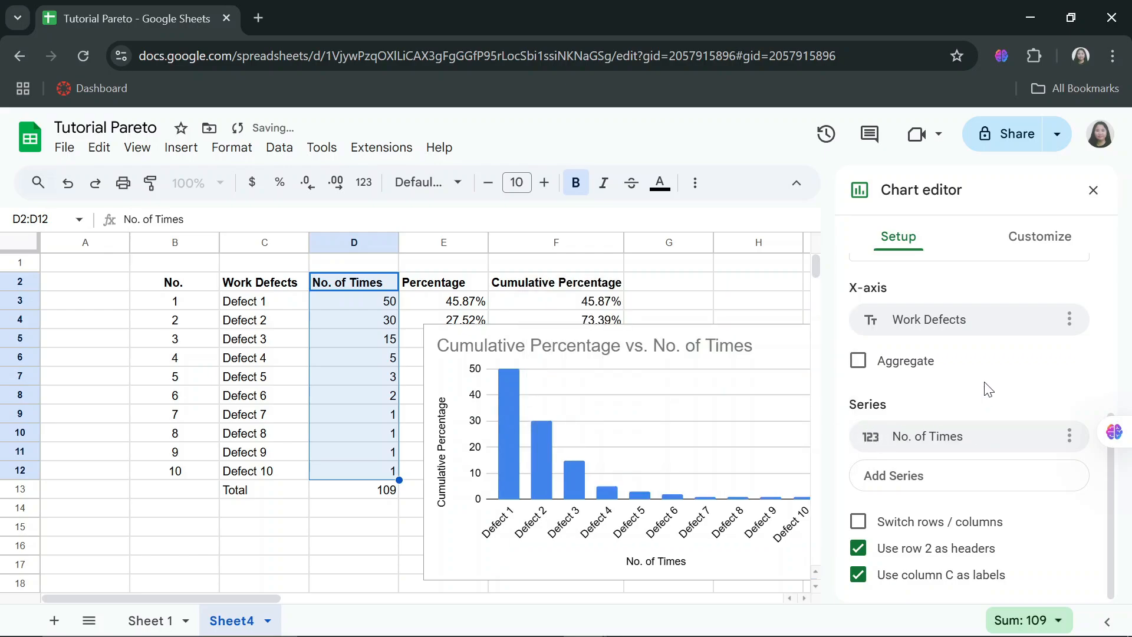
# Add a second chart series from the Cumulative Percentage range F2:F12.
pyautogui.click(895, 476)
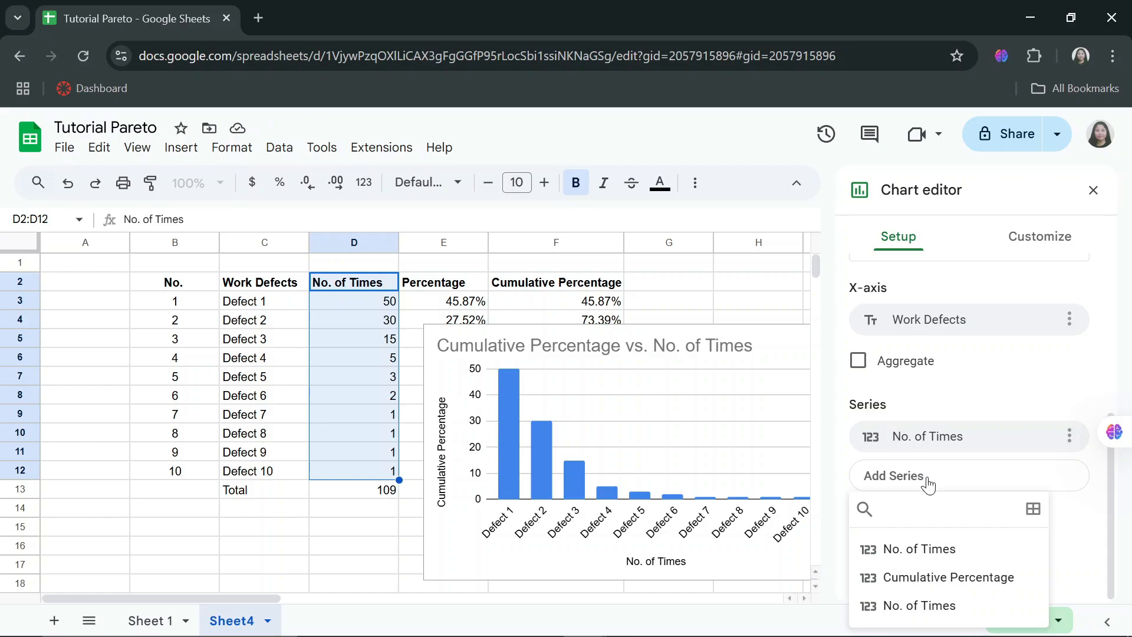
pyautogui.click(1034, 511)
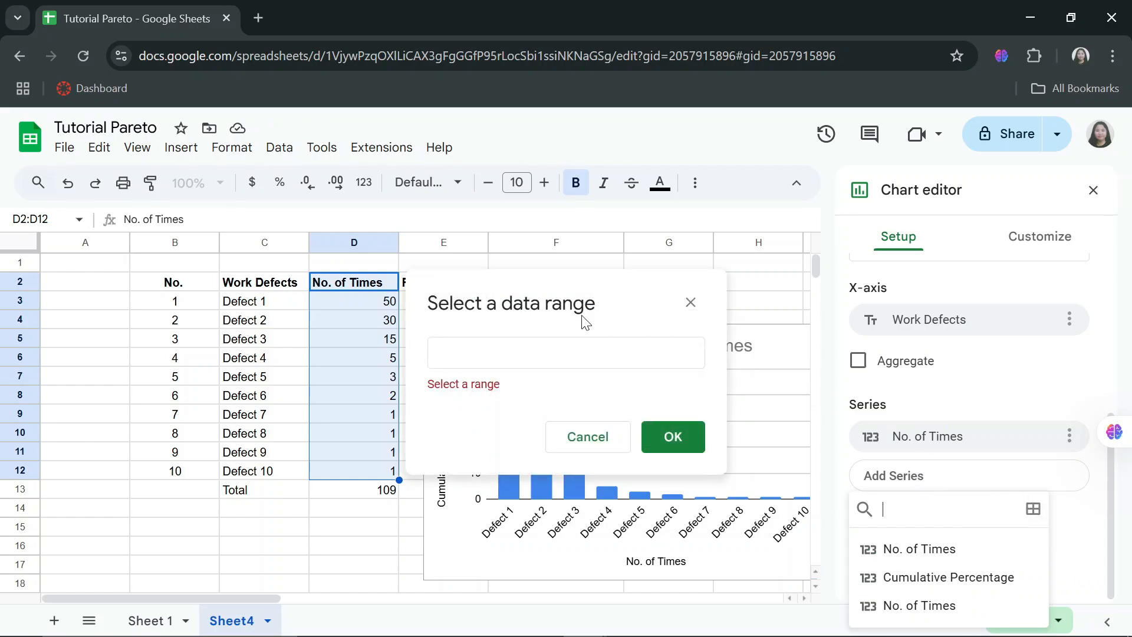
pyautogui.moveTo(610, 294); pyautogui.dragTo(303, 300)
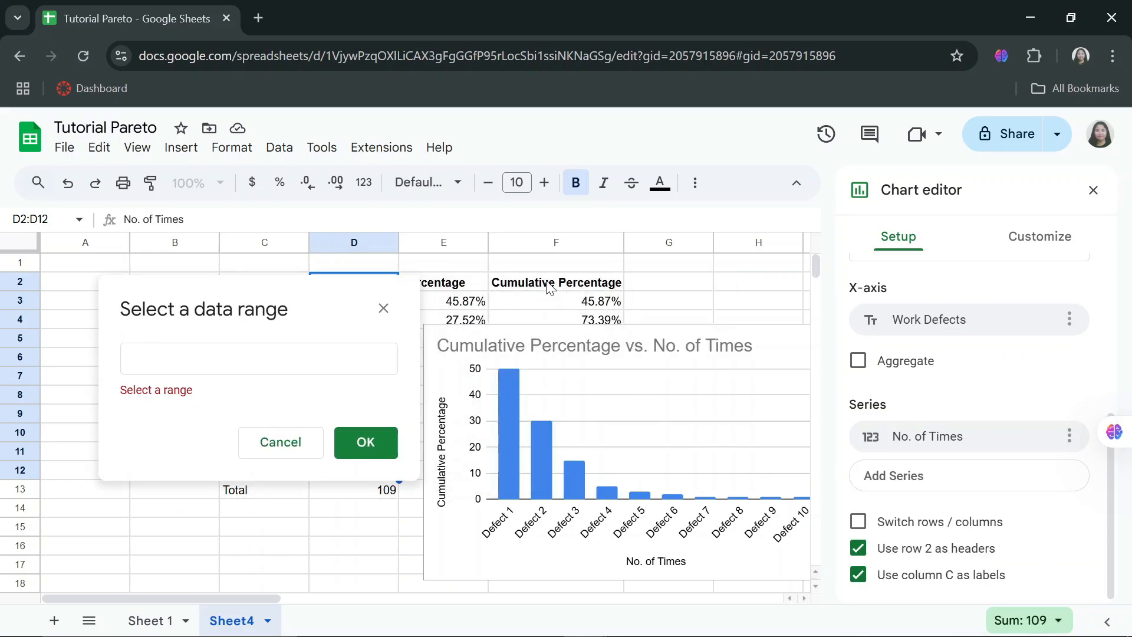
pyautogui.moveTo(550, 287); pyautogui.dragTo(541, 470)
pyautogui.click(367, 425)
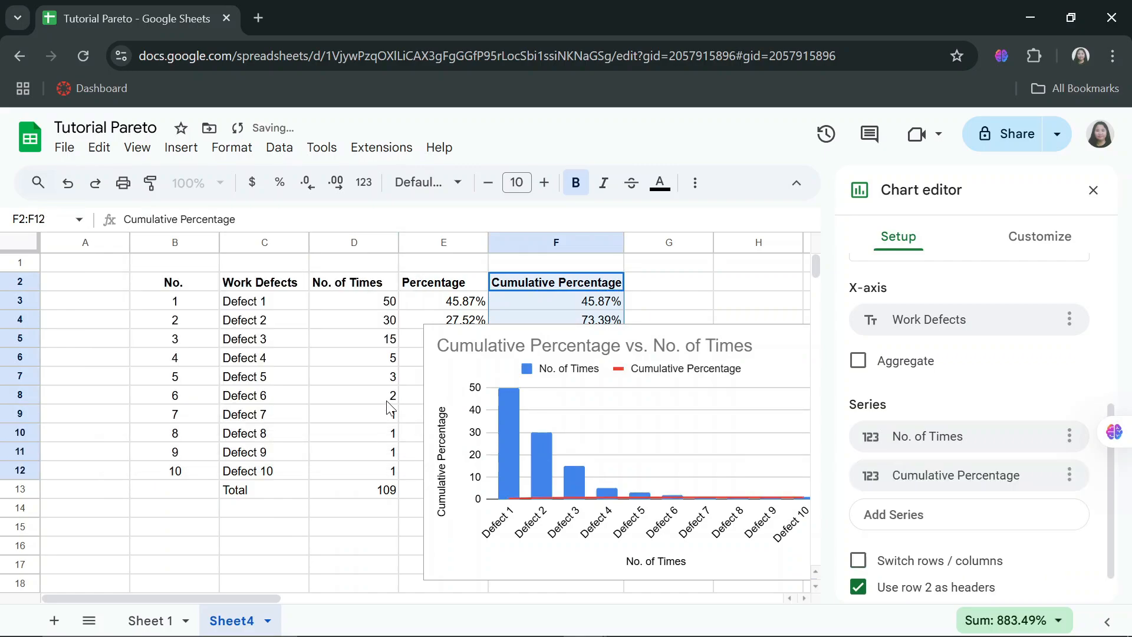
# Move the chart over the defect table and assign the Cumulative Percentage line series to the right axis.
pyautogui.moveTo(552, 363); pyautogui.dragTo(182, 358)
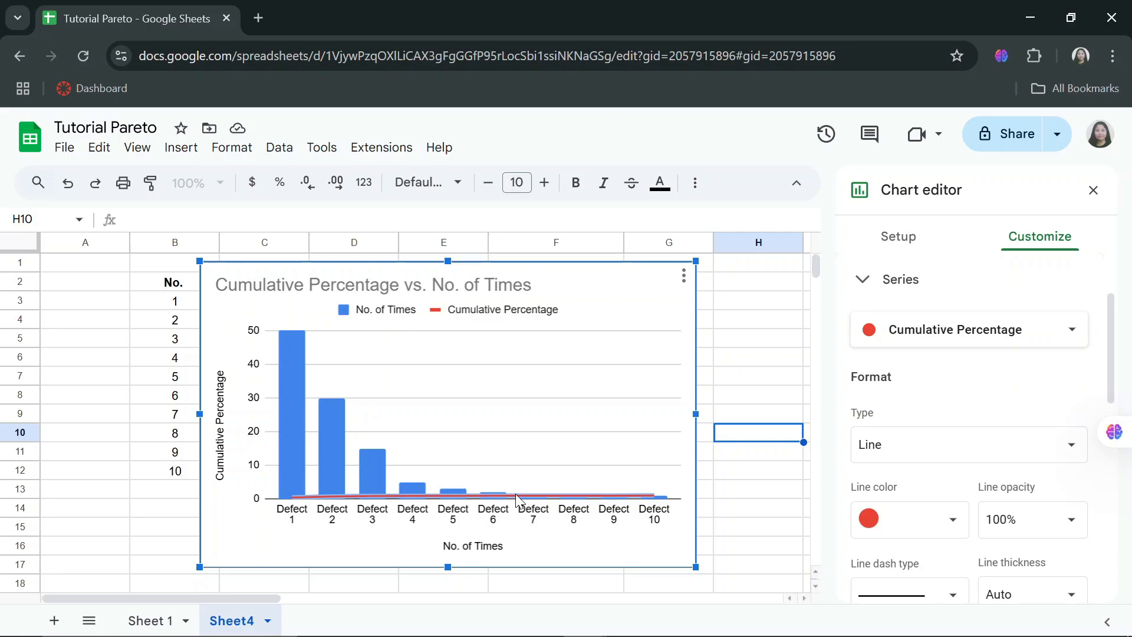
pyautogui.scroll(-3, 940, 400)
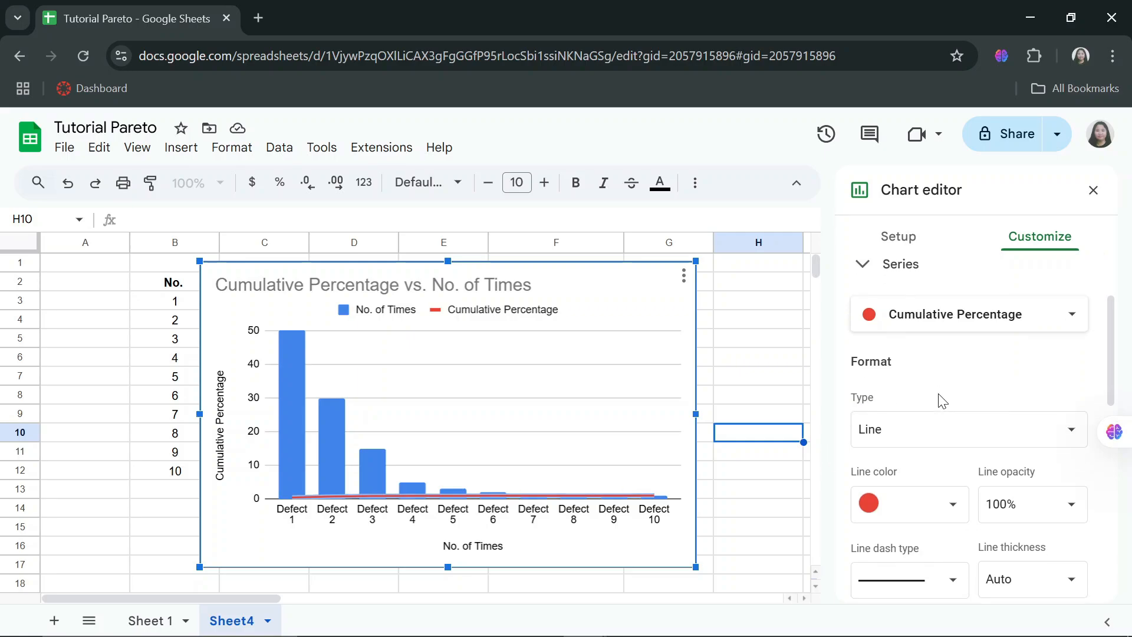
pyautogui.scroll(-1, 940, 400)
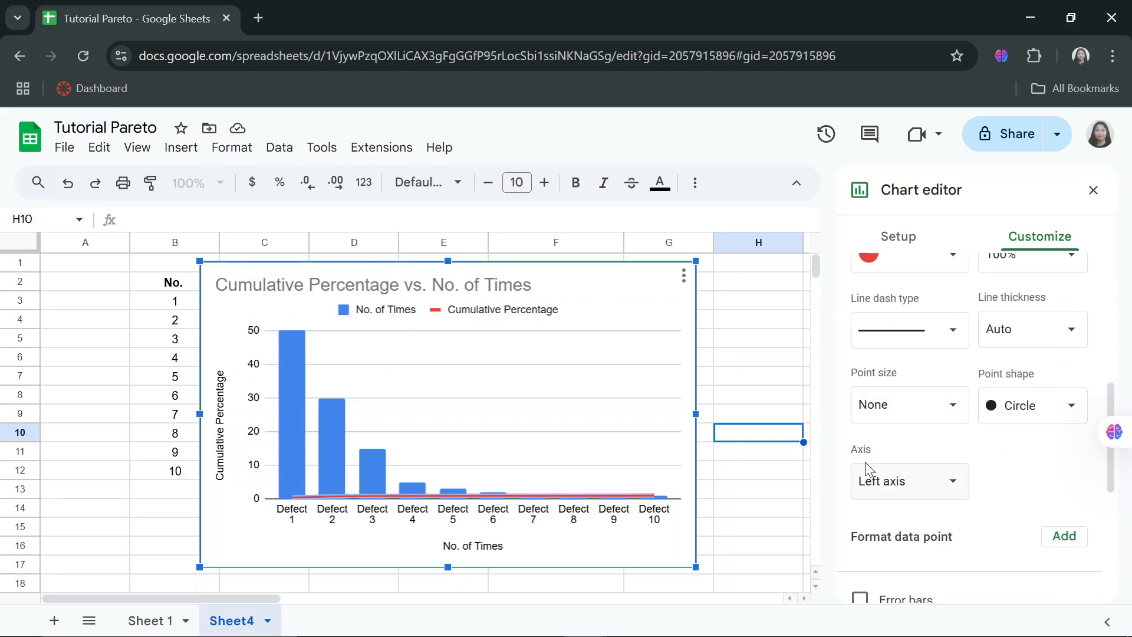
pyautogui.click(929, 485)
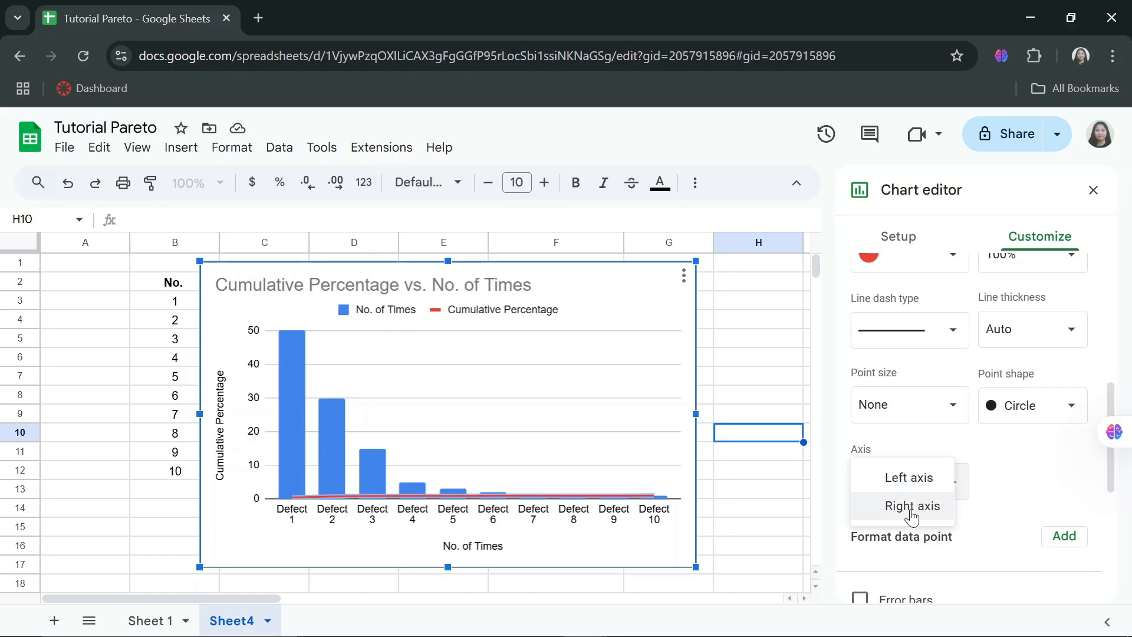
pyautogui.click(904, 509)
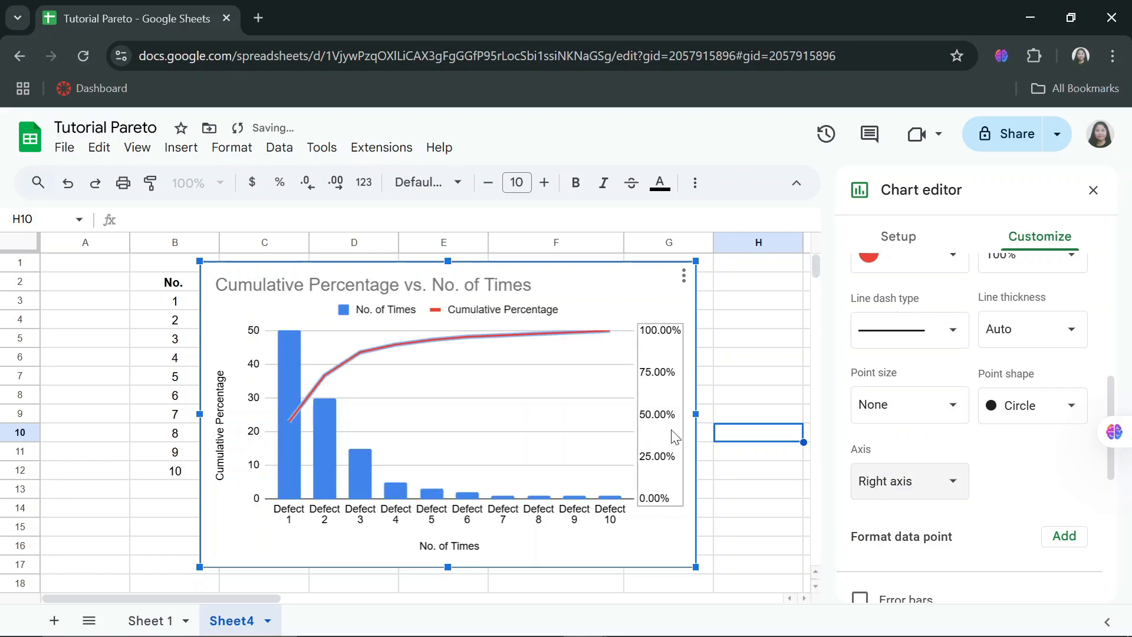
pyautogui.click(771, 400)
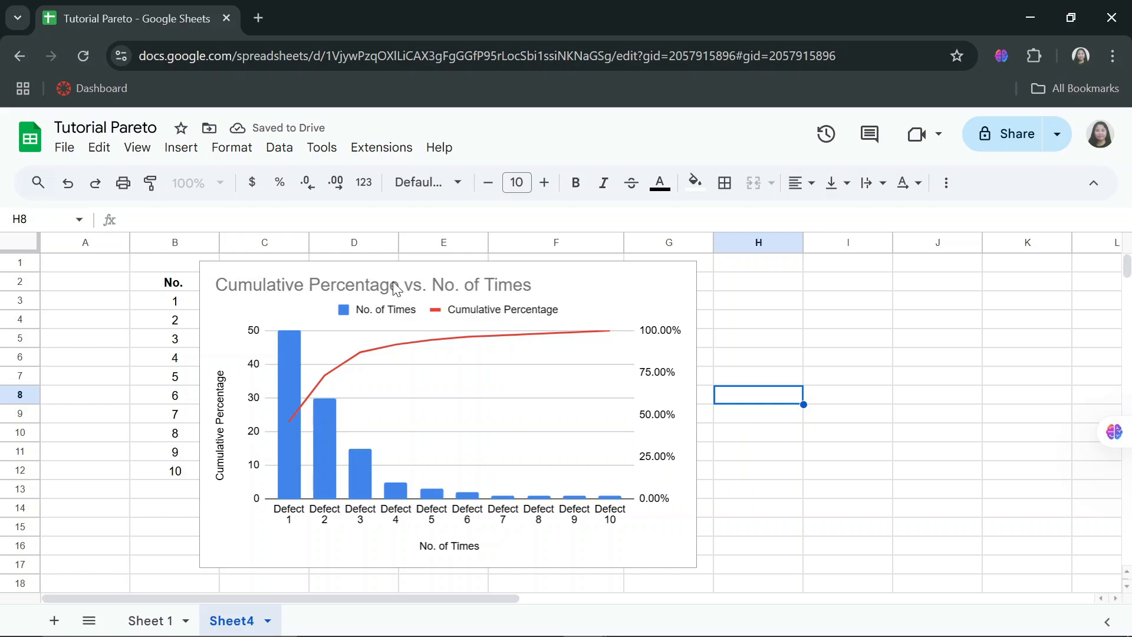
pyautogui.click(428, 285)
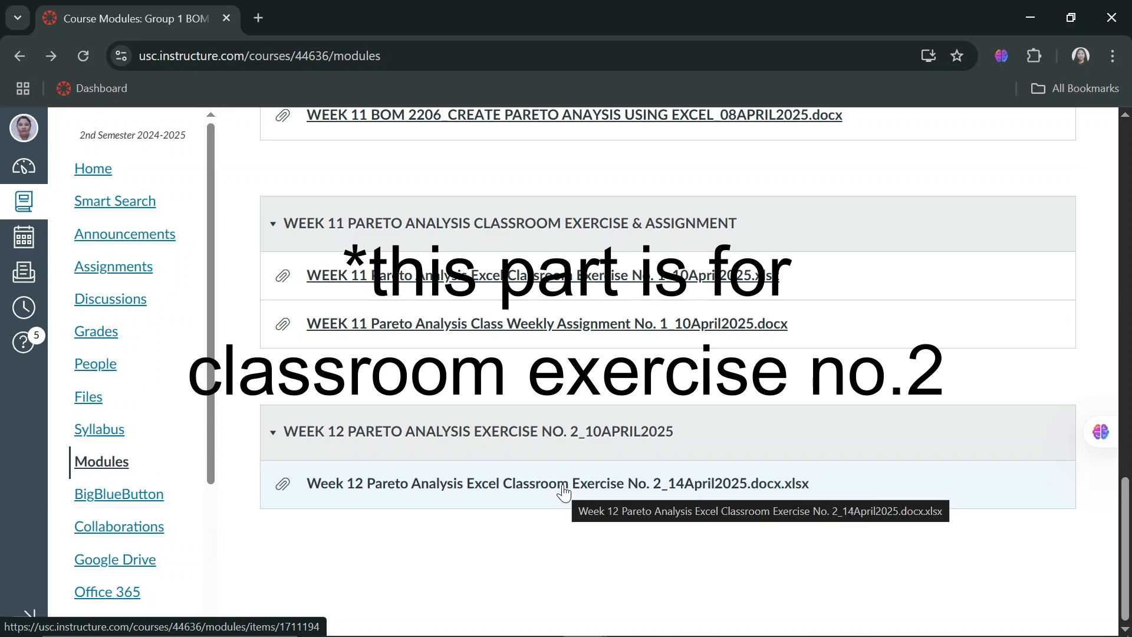
# Open the Week 12 Classroom Exercise No. 2 file in the course modules and enter its ten defect types in C3:C12 of Sheet5.
pyautogui.click(563, 491)
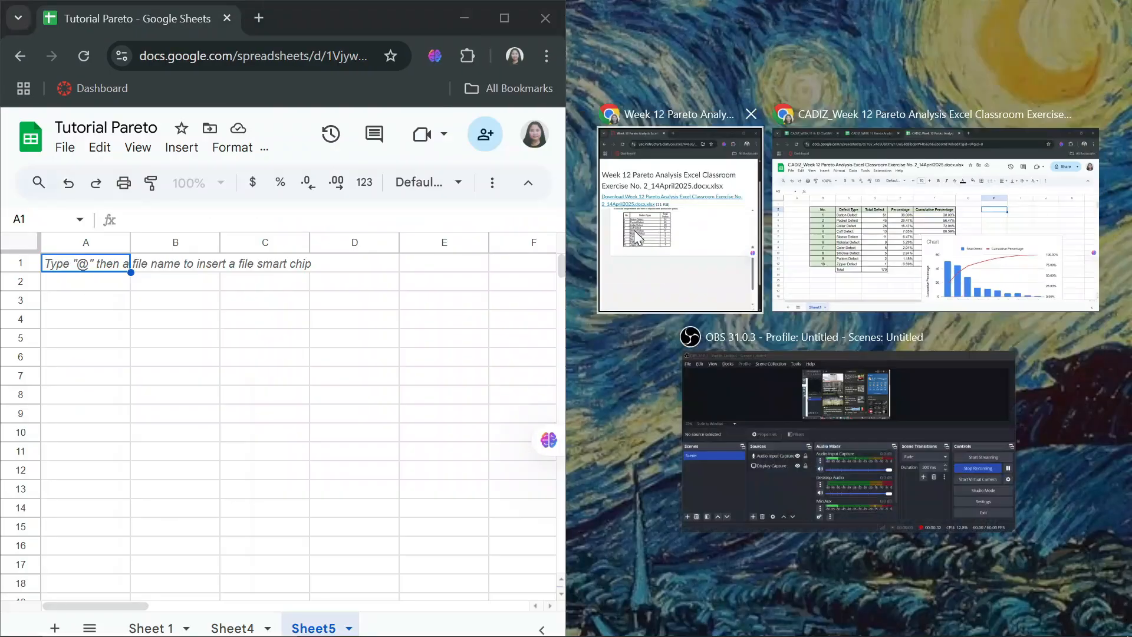
pyautogui.write('Buttong Defect Pocket Defect Collar Defect Cuff Defect Sleeve Defect Material Defect Color Defect Stitches Defect Pattern Defe')
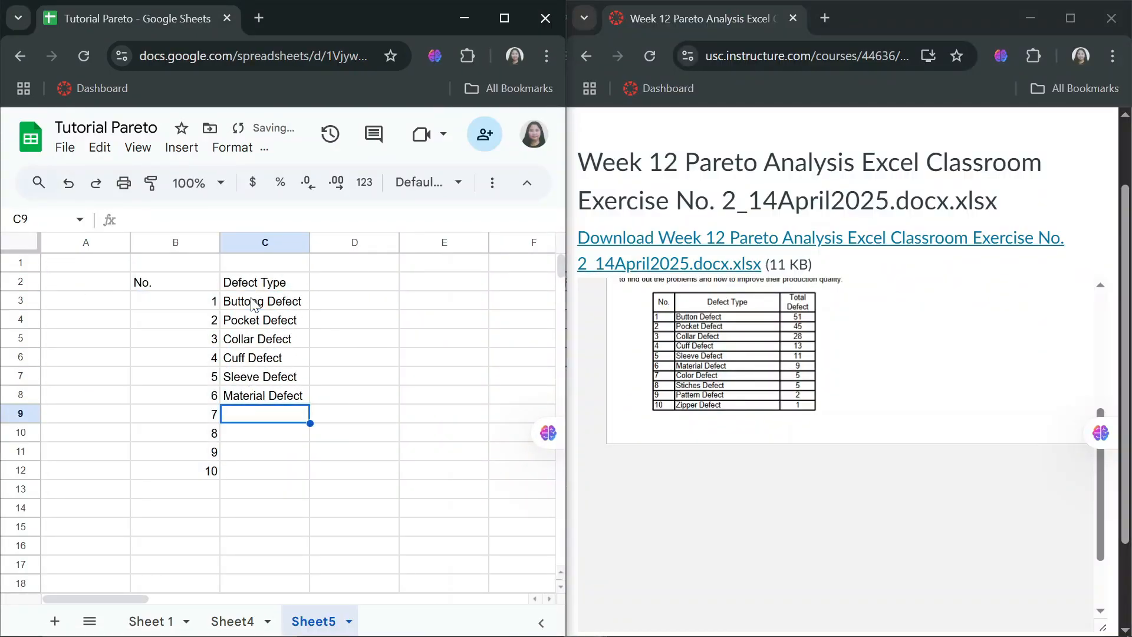
pyautogui.write('ct Zipper Defect')
# Enter the header "Total Defect" in D2 and 51, 45, 28, 13, 11, 9, 5, 5, 2, 1 in D3:D12, and maximize the window.
pyautogui.click(342, 282)
pyautogui.write('Total Defect 51 45 28 13 11 9 5 5 2 1')
pyautogui.click(504, 19)
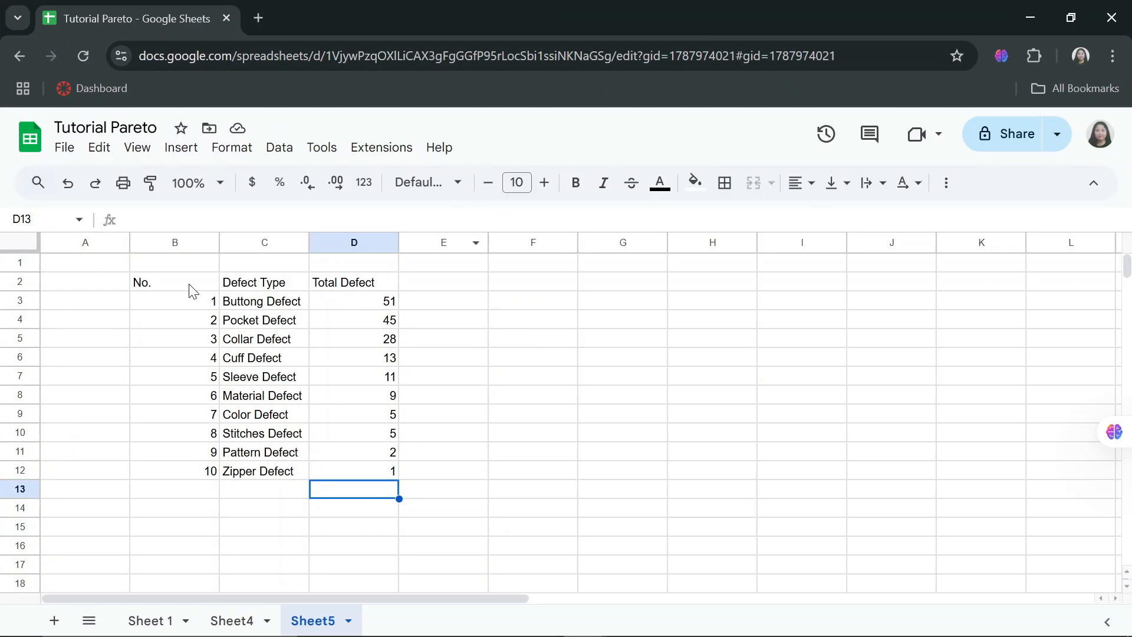
# Bold the headers in B2:D2 and center the No. column cells B2:B12.
pyautogui.moveTo(175, 282); pyautogui.dragTo(354, 283)
pyautogui.hotkey('ctrl', 'b')
pyautogui.moveTo(175, 282); pyautogui.dragTo(176, 471)
pyautogui.click(264, 492)
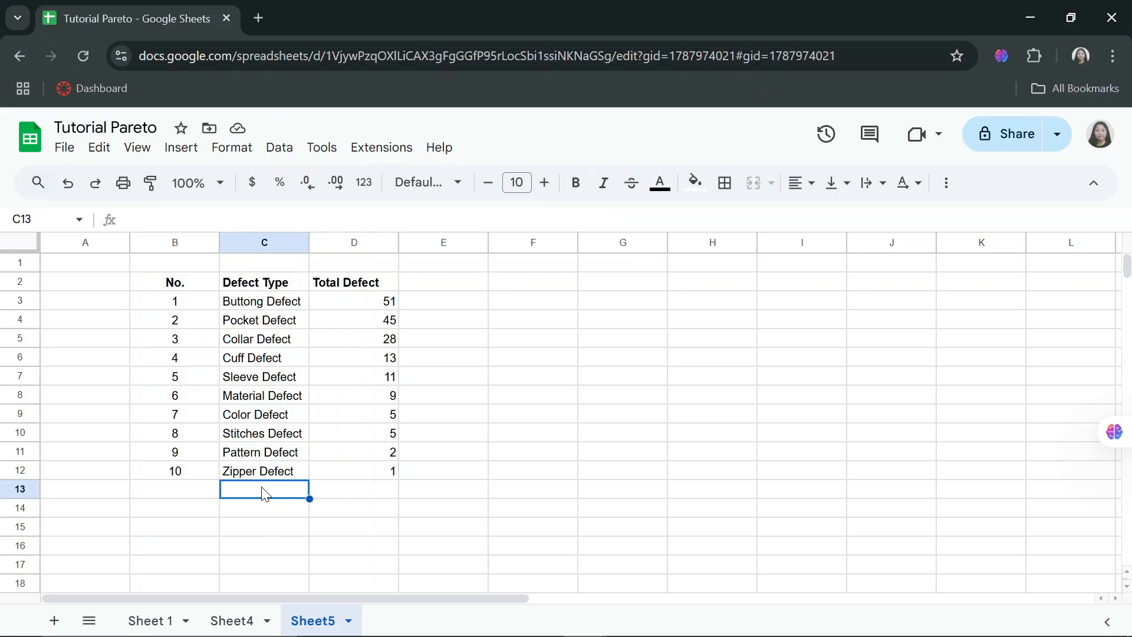
# Label C13 "Total" and sum D3:D12 in D13.
pyautogui.write('Total')
pyautogui.press('Tab')
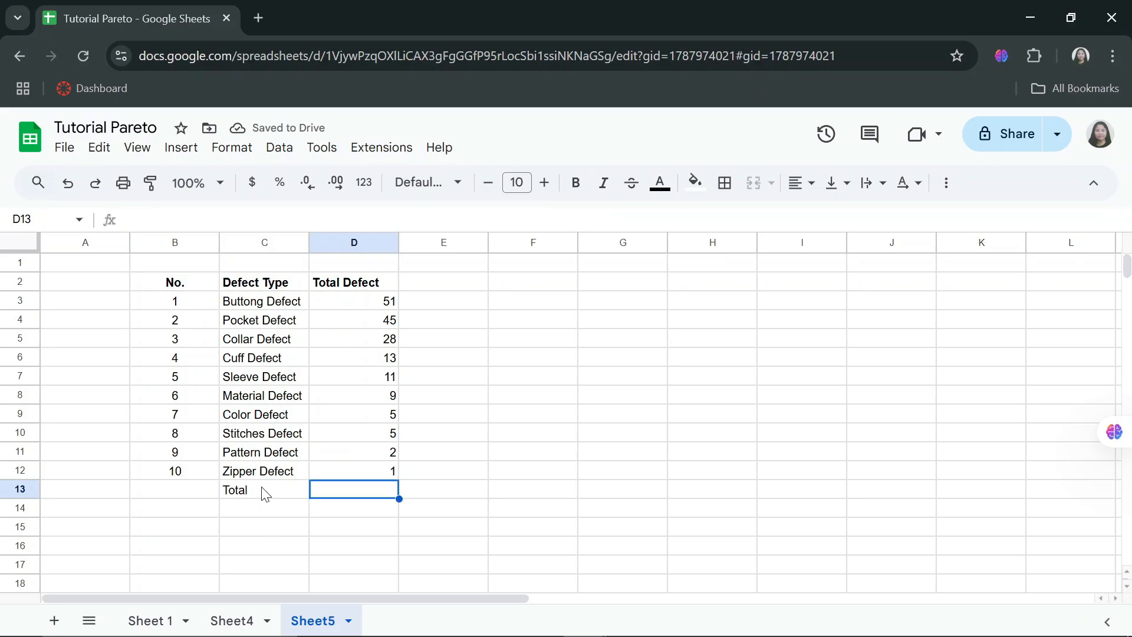
pyautogui.write('=sum')
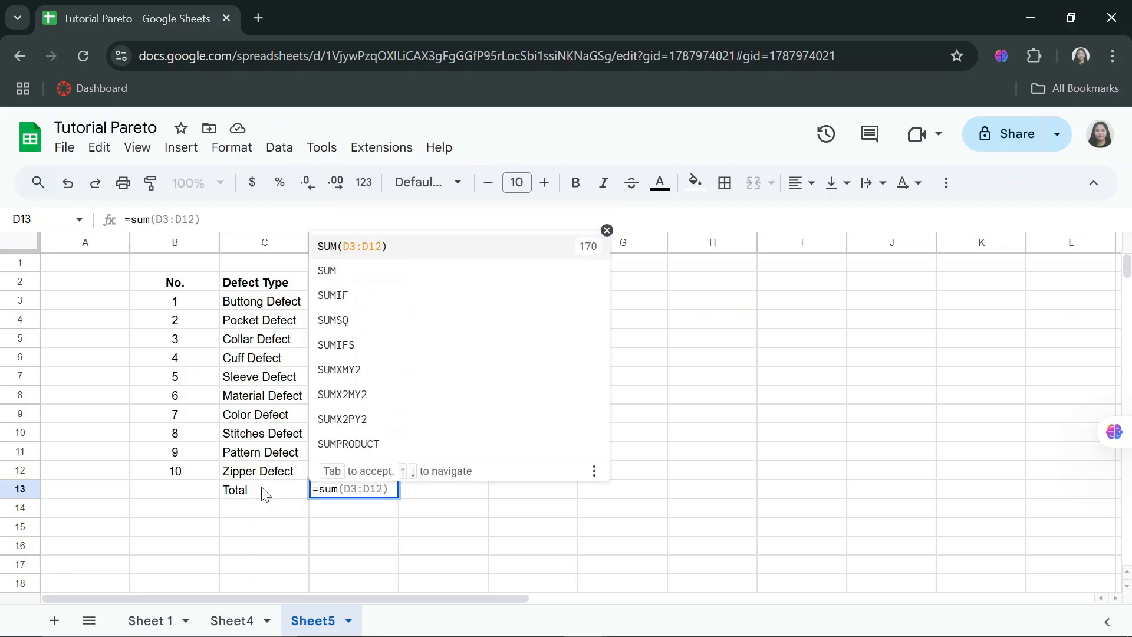
pyautogui.press('Tab')
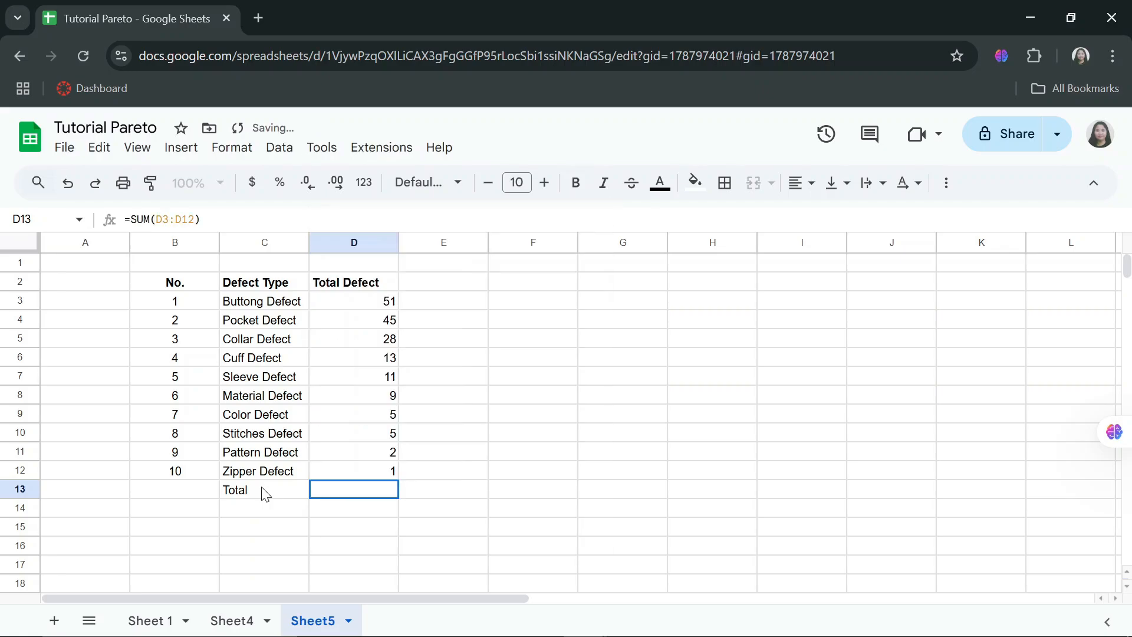
pyautogui.click(454, 511)
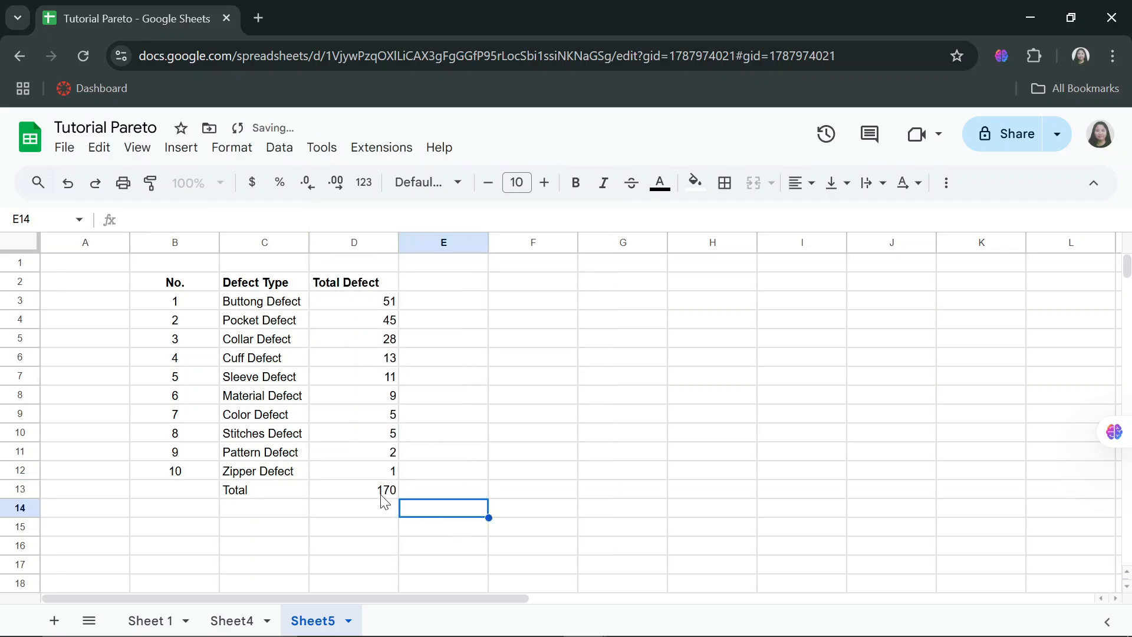
pyautogui.click(384, 497)
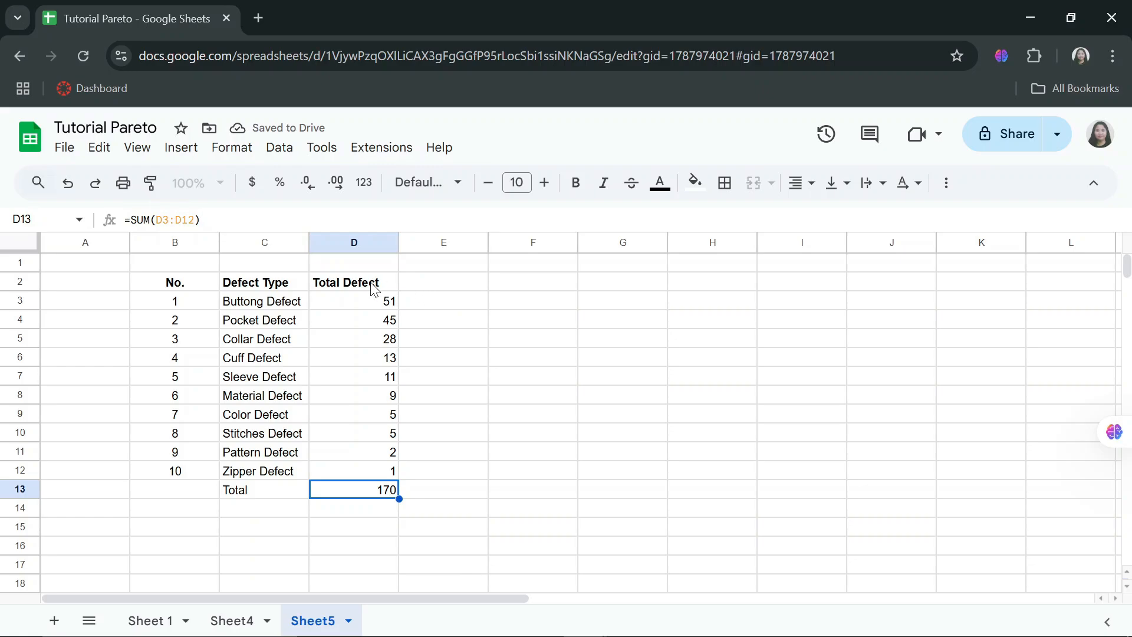
# Add the header "Percentage" in E2 and compute the first defect's share in E3 with =D3/D13.
pyautogui.click(439, 289)
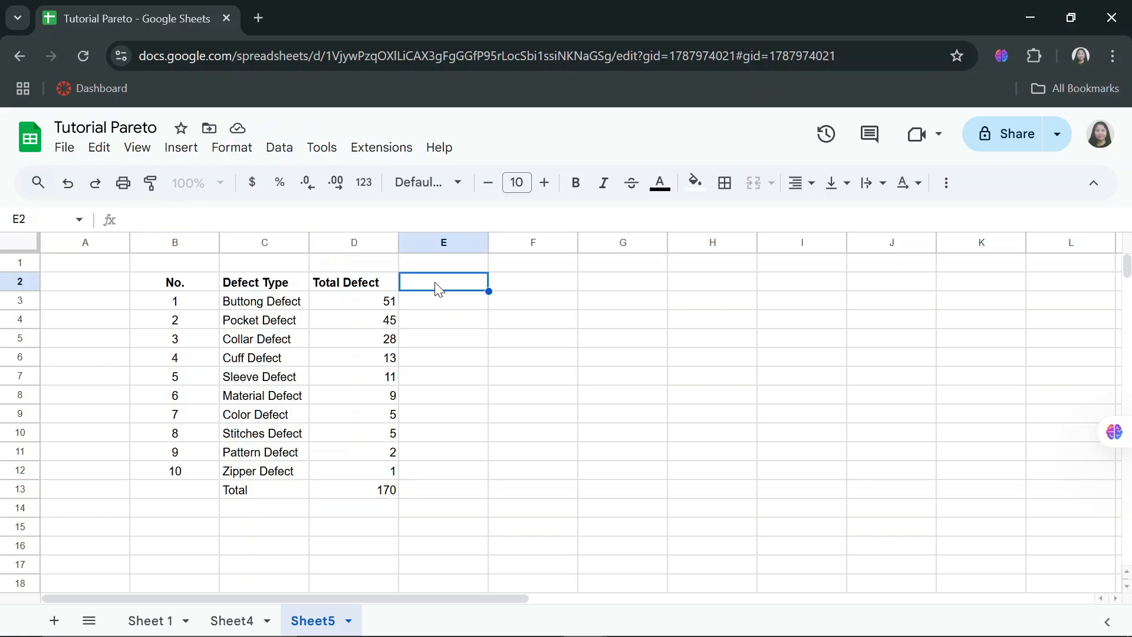
pyautogui.write('Percentage')
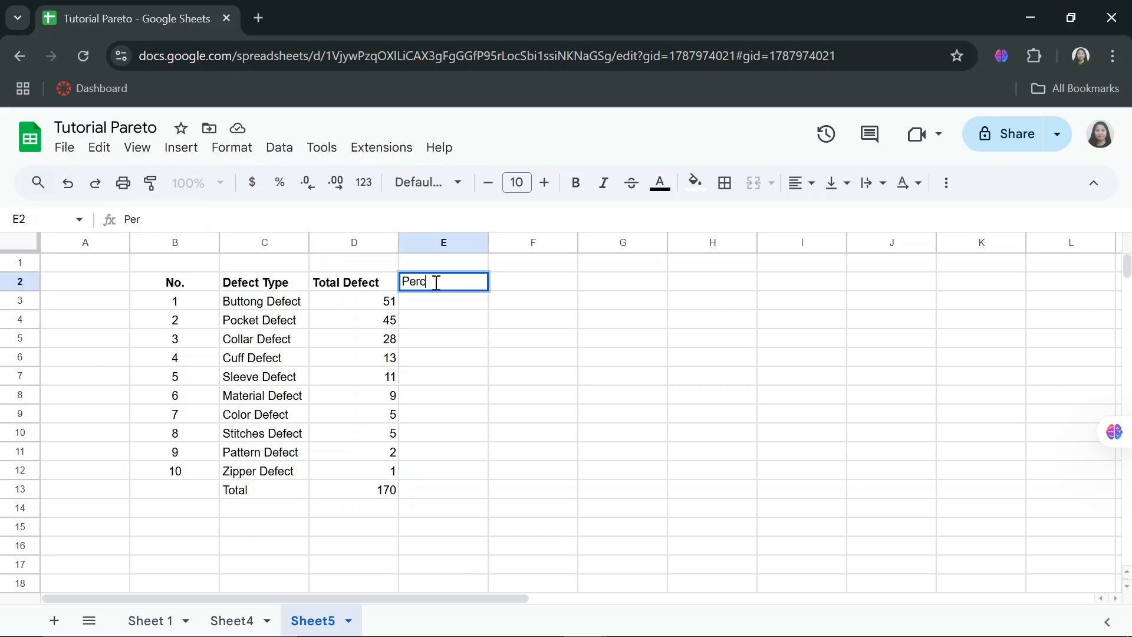
pyautogui.click(443, 306)
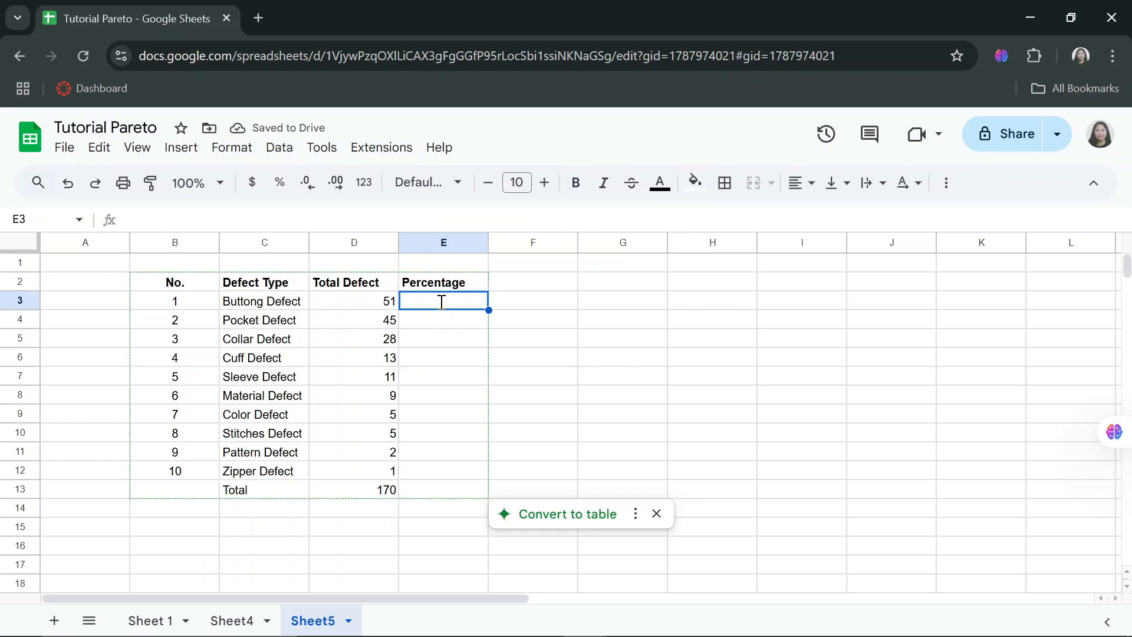
pyautogui.write('=')
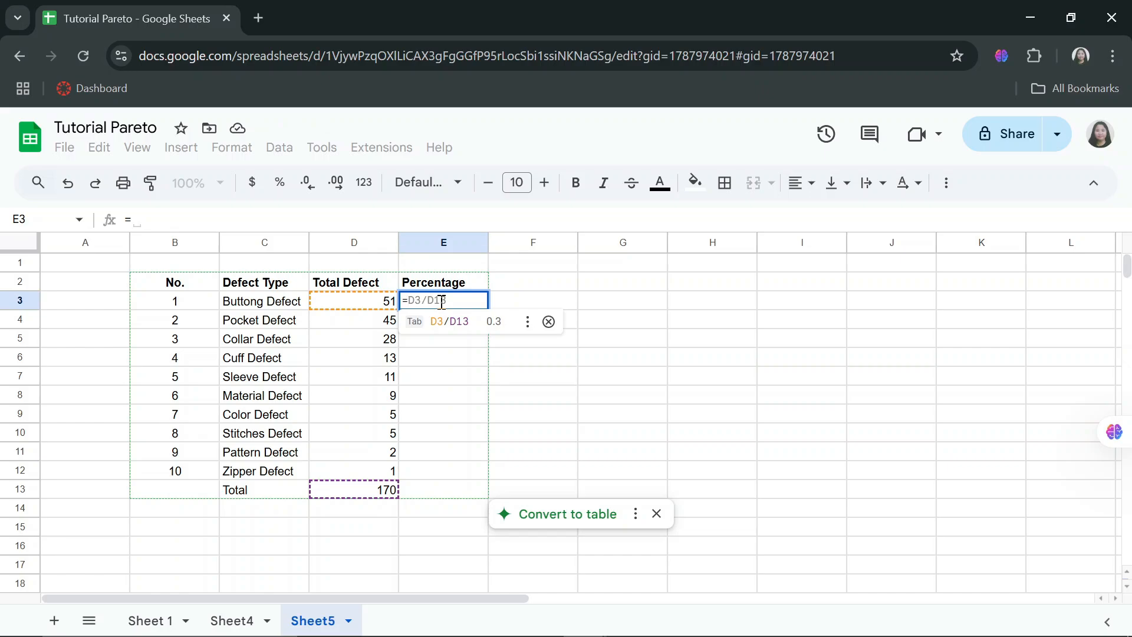
pyautogui.press('Tab')
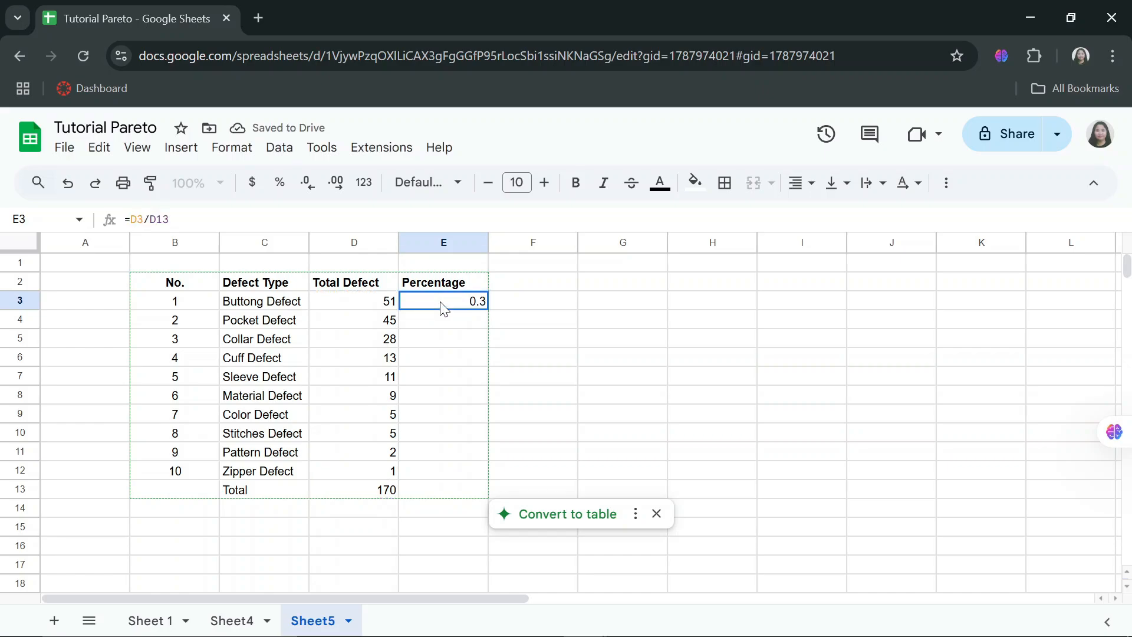
# Enter the share formulas in E4:E12, dividing each row's Total Defect value by the total in D13.
pyautogui.press('Down')
pyautogui.write('=')
pyautogui.press('Tab')
pyautogui.press('Down')
pyautogui.write('=')
pyautogui.press('Tab')
pyautogui.press('Down')
pyautogui.write('=')
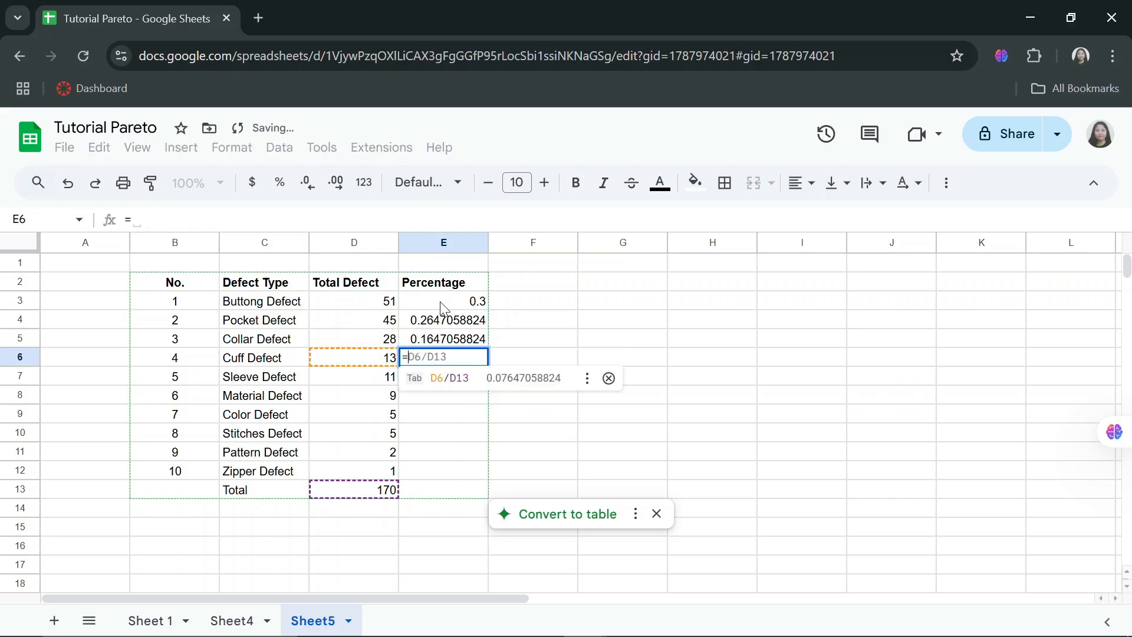
pyautogui.press('Tab')
pyautogui.press('Down')
pyautogui.write('=')
pyautogui.press('Tab')
pyautogui.press('Down')
pyautogui.write('=')
pyautogui.press('Tab')
pyautogui.press('Down')
pyautogui.write('=')
pyautogui.press('Tab')
pyautogui.press('Down')
pyautogui.press('=')
pyautogui.press('Tab')
pyautogui.press('Down')
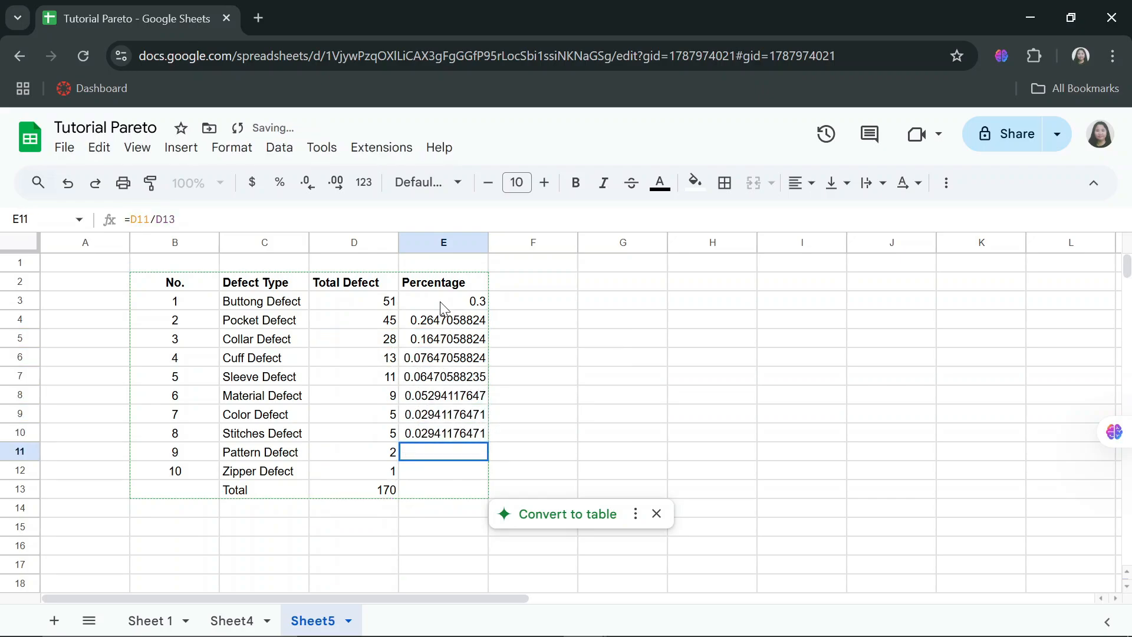
pyautogui.press('Down')
pyautogui.write('=')
pyautogui.press('Tab')
pyautogui.press('Down')
pyautogui.click(529, 351)
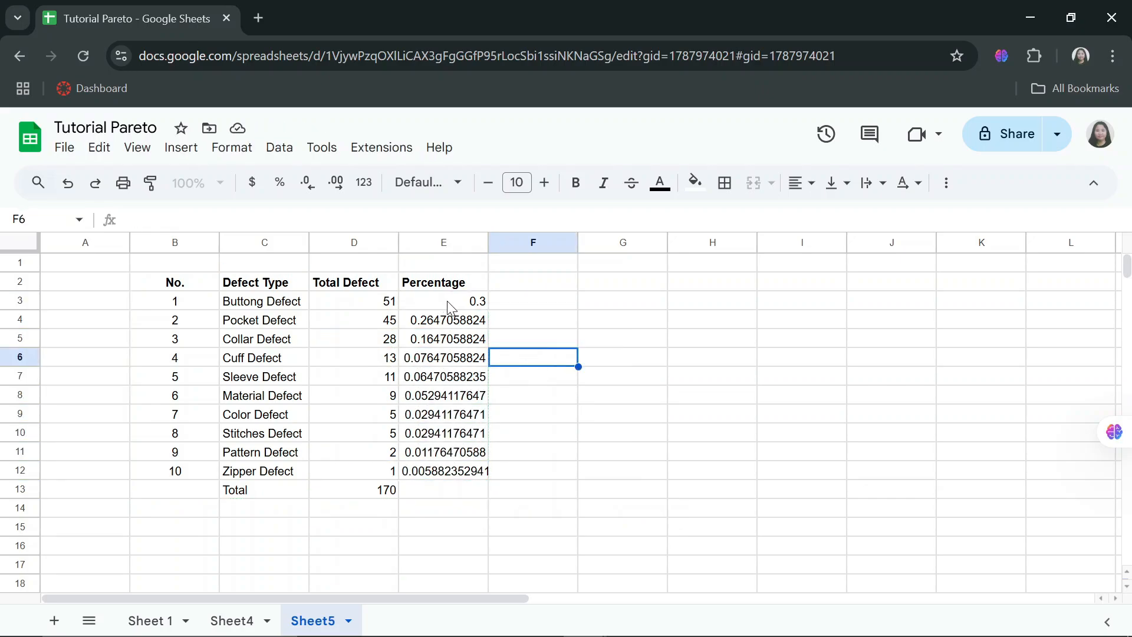
# Format the Percentage values in E3:E12 with the Percent number format.
pyautogui.moveTo(447, 300); pyautogui.dragTo(451, 475)
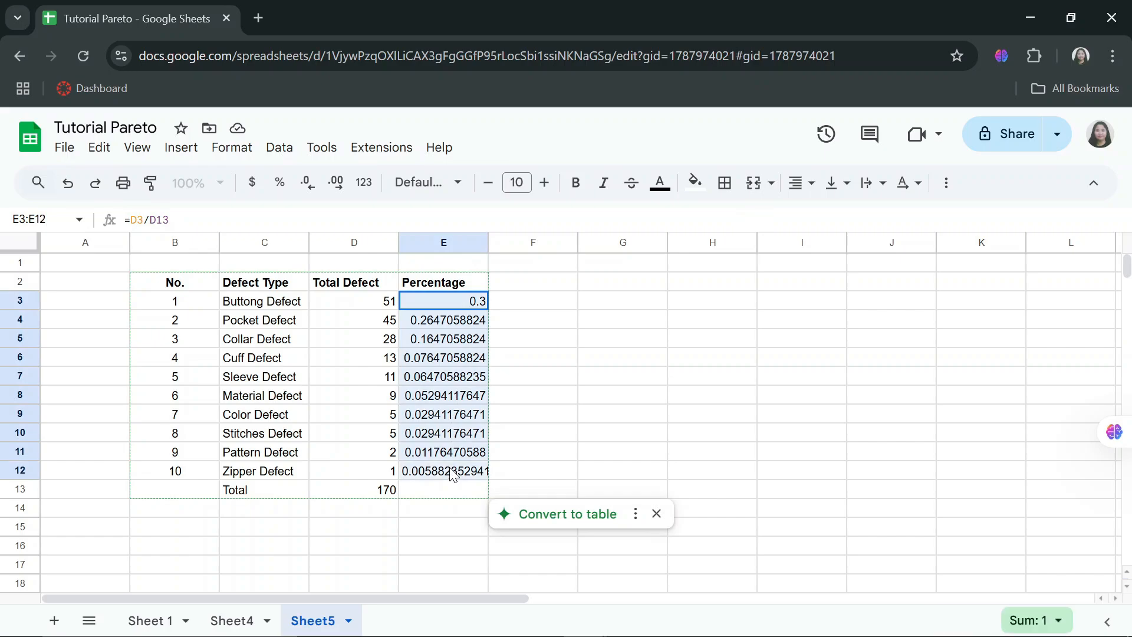
pyautogui.click(228, 147)
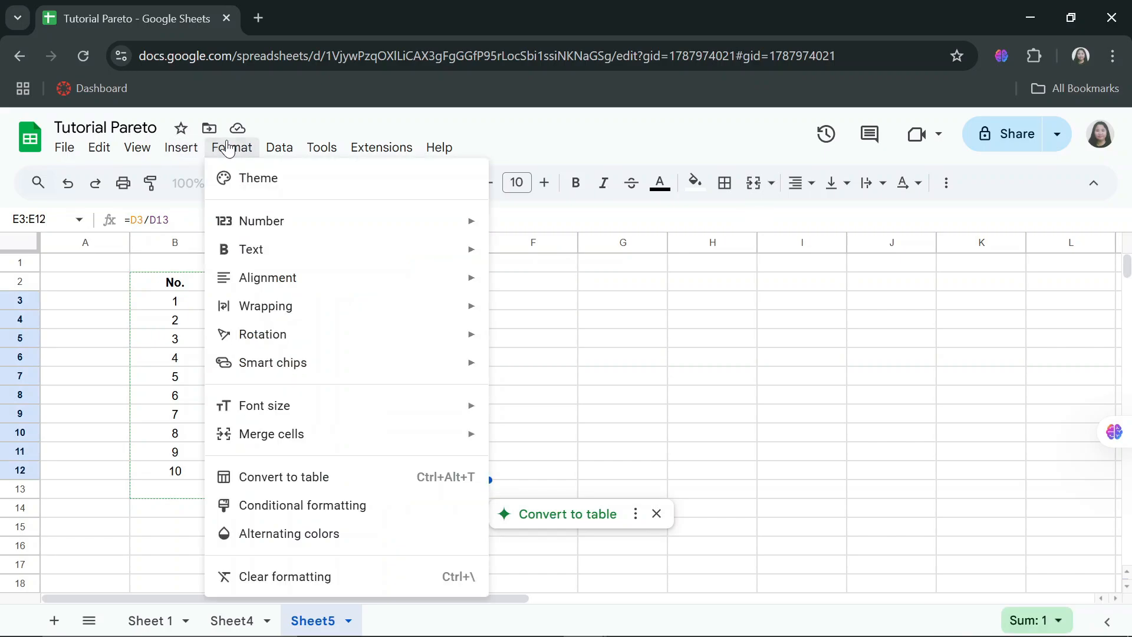
pyautogui.moveTo(318, 229)
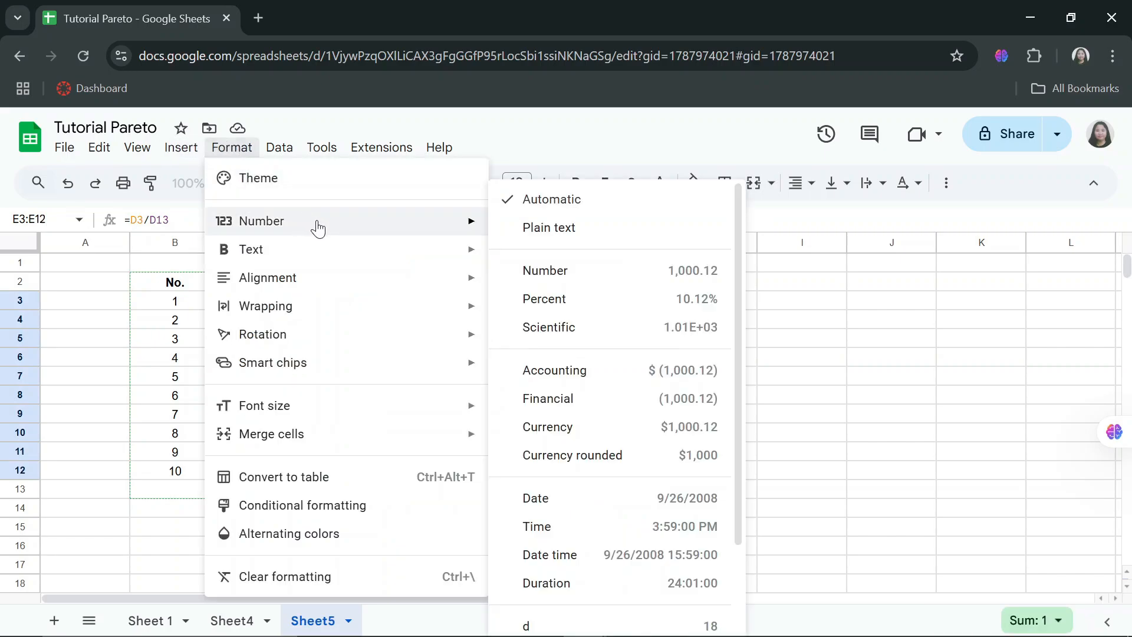
pyautogui.click(595, 298)
# Add the header "Cumulative Percentage" in F2.
pyautogui.click(530, 283)
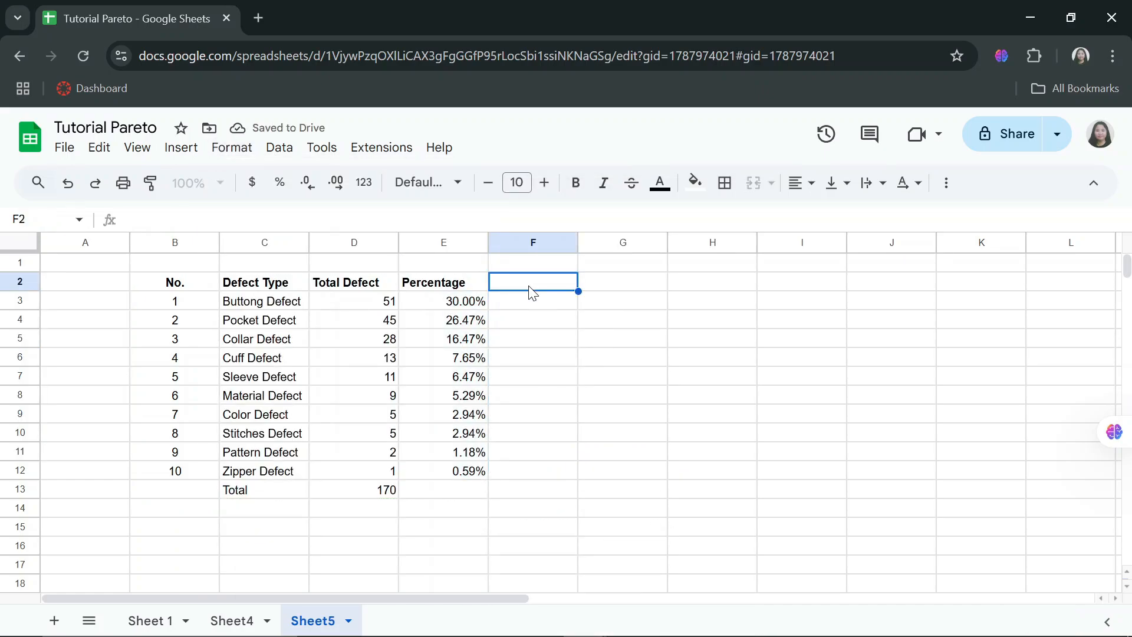
pyautogui.write('Cumulu')
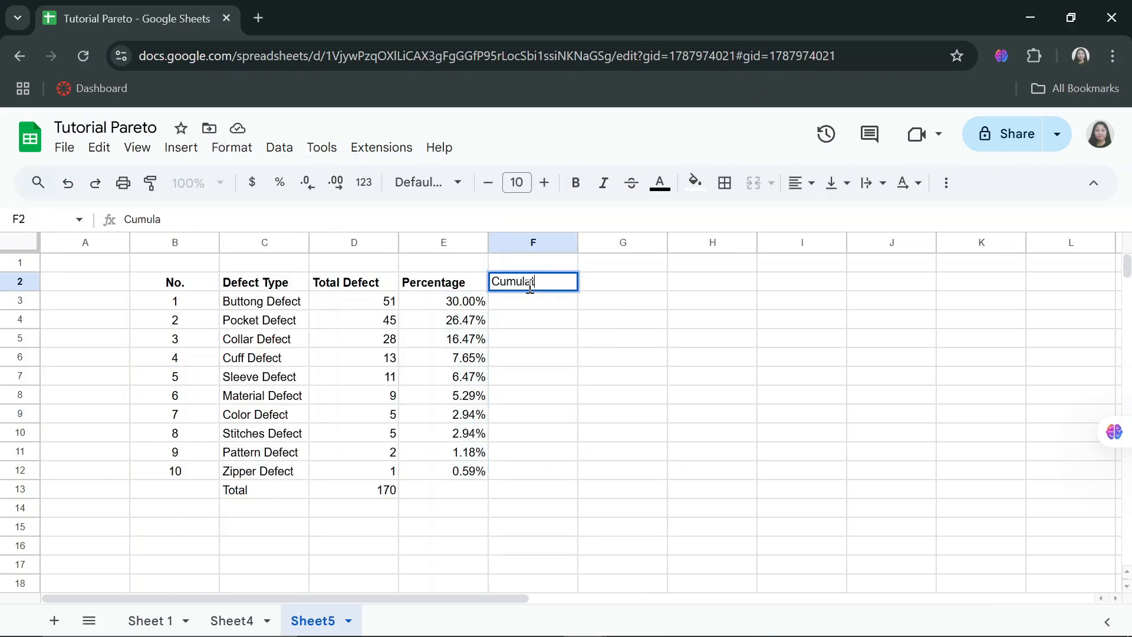
pyautogui.write('tive')
pyautogui.write('p')
pyautogui.press('BackSpace')
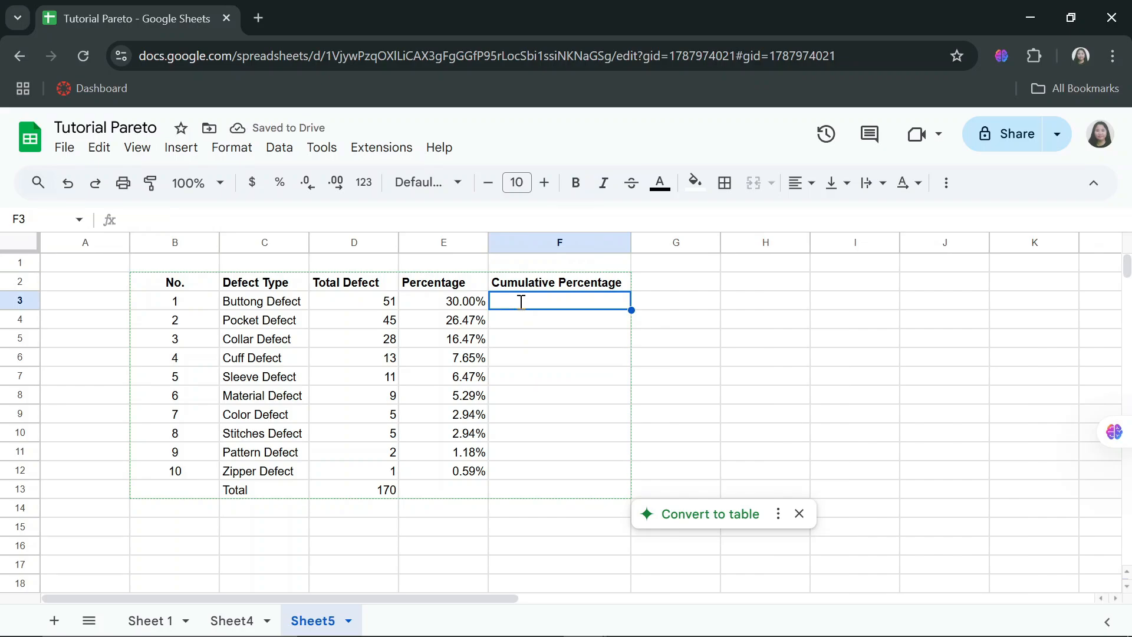
# Start the cumulative column by setting F3 to =E3 and reject the suggested autofill.
pyautogui.write('=')
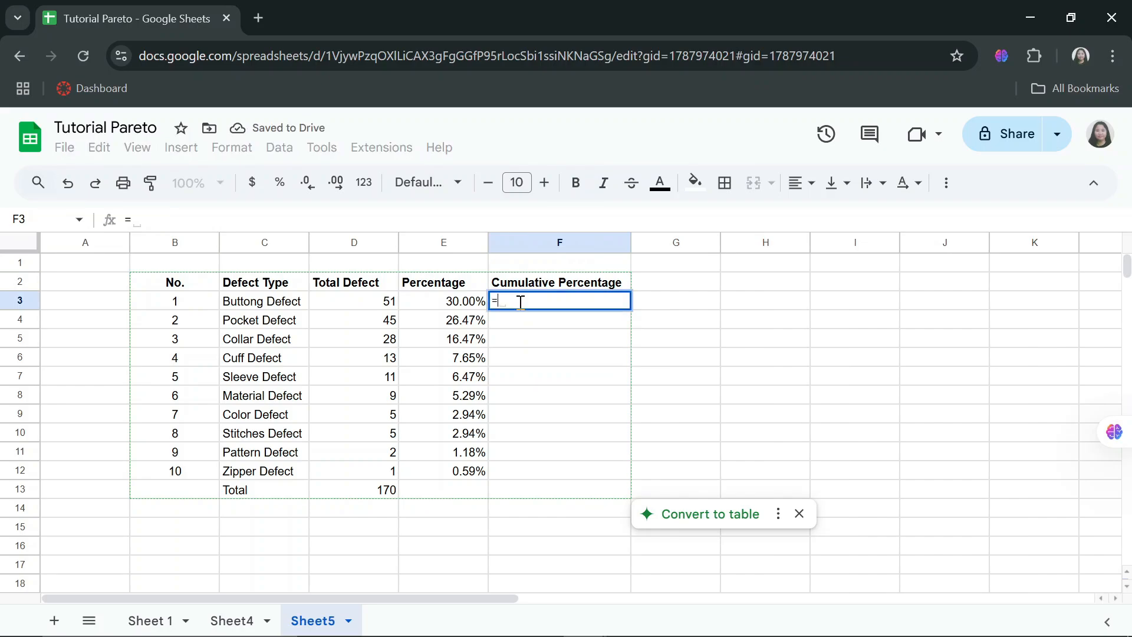
pyautogui.click(456, 302)
pyautogui.press('Return')
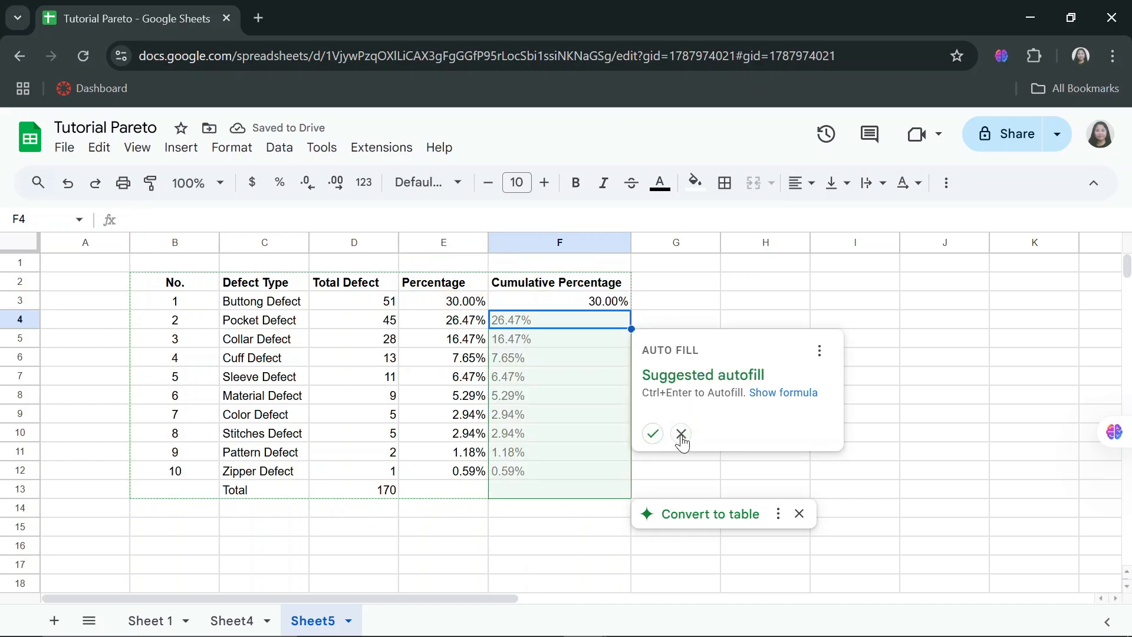
pyautogui.click(680, 434)
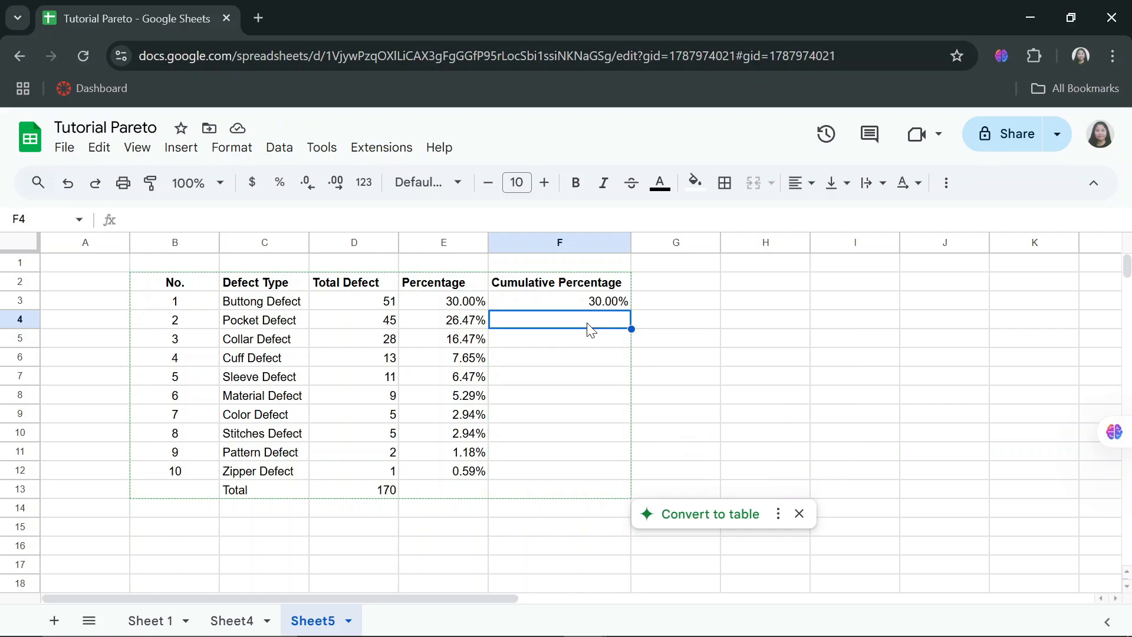
# Enter =F3+E4 in F4 and fill the formula down through F12.
pyautogui.write('=')
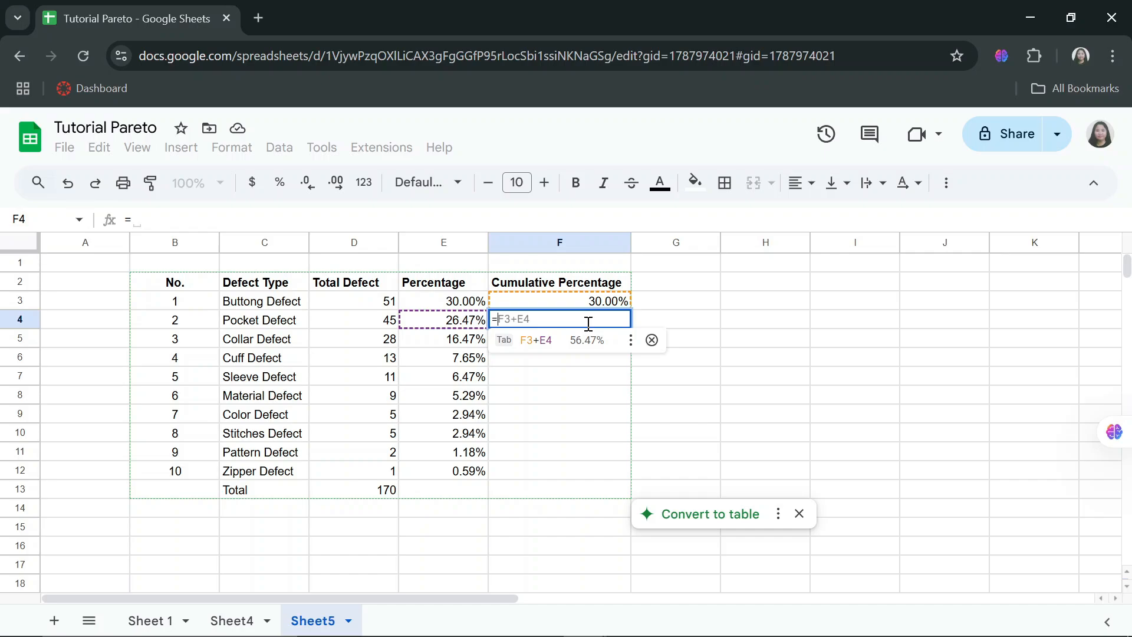
pyautogui.press('Tab')
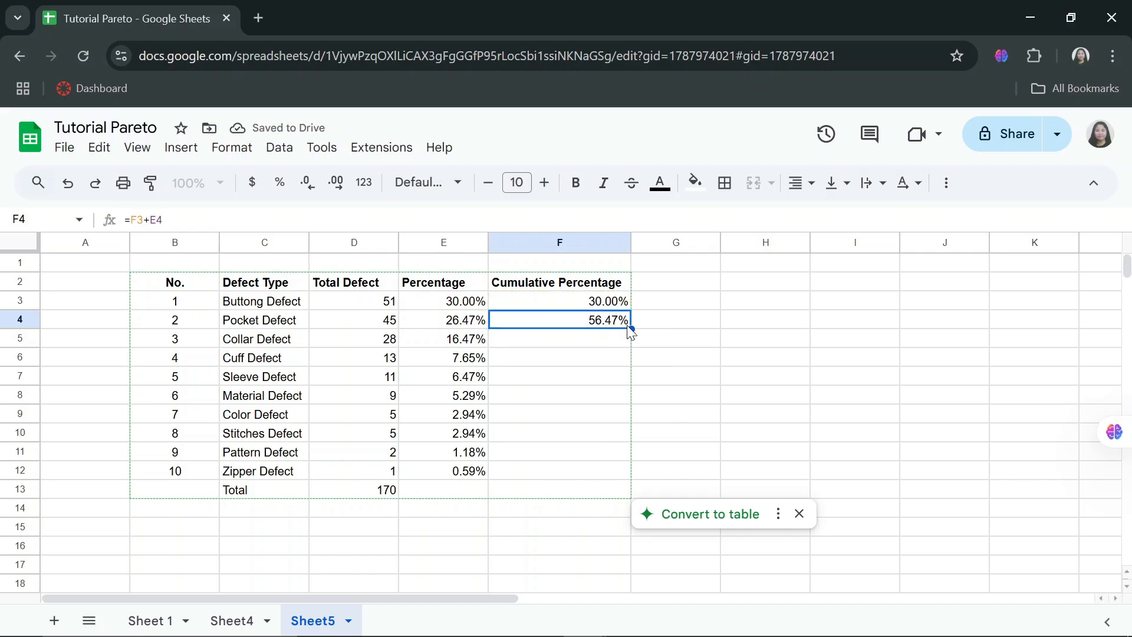
pyautogui.moveTo(632, 329); pyautogui.dragTo(623, 475)
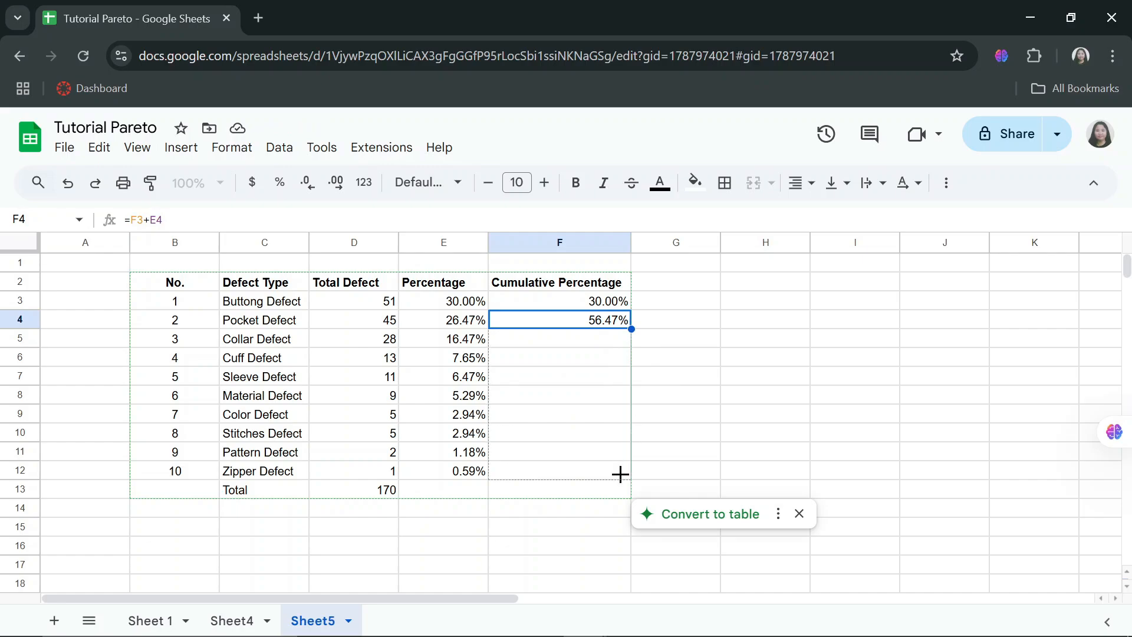
pyautogui.moveTo(621, 474); pyautogui.dragTo(623, 480)
pyautogui.click(592, 511)
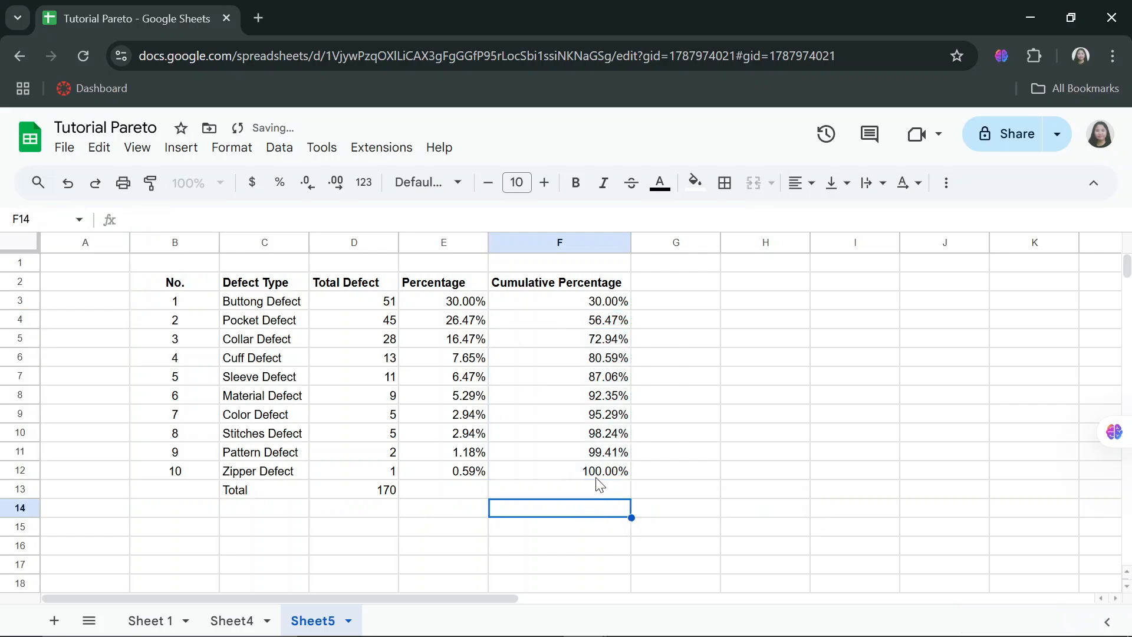
pyautogui.click(600, 473)
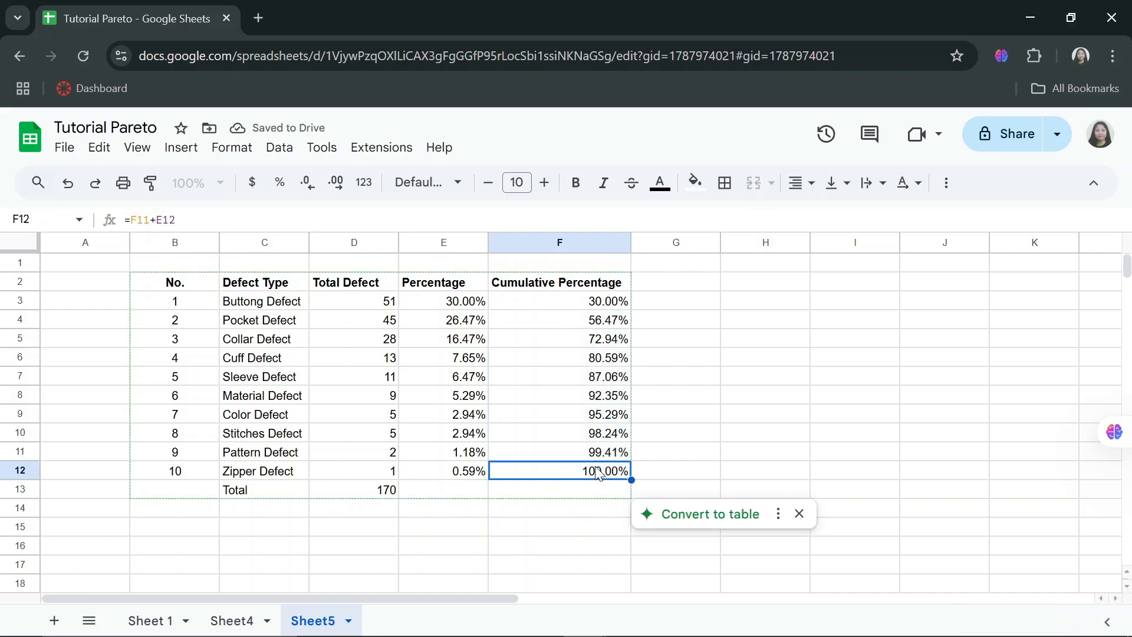
pyautogui.click(737, 453)
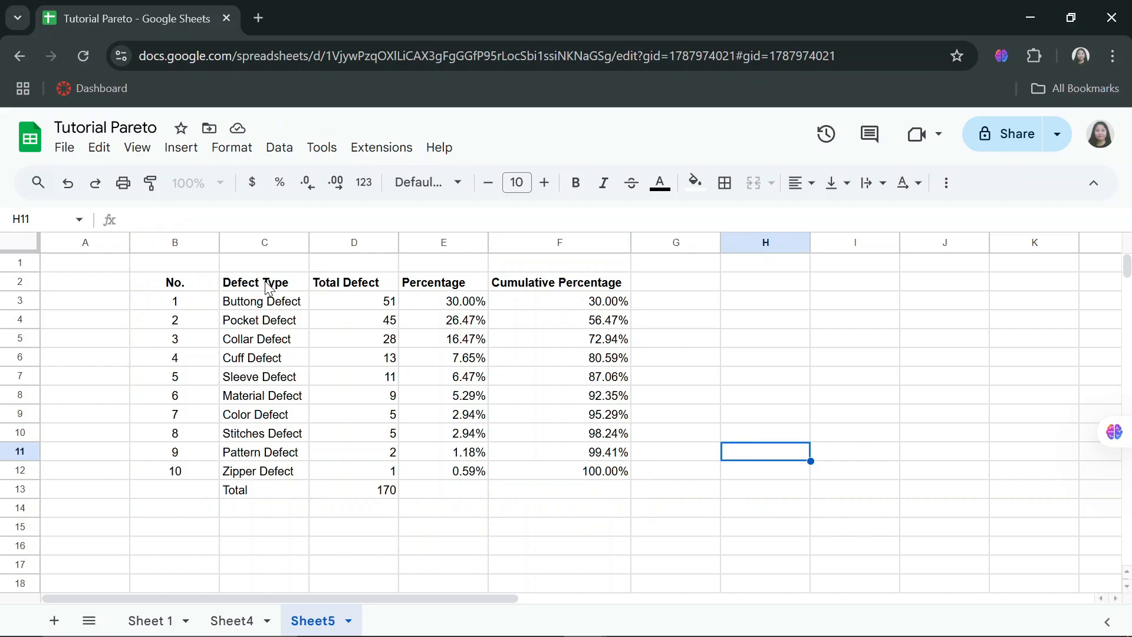
pyautogui.moveTo(269, 288); pyautogui.dragTo(344, 470)
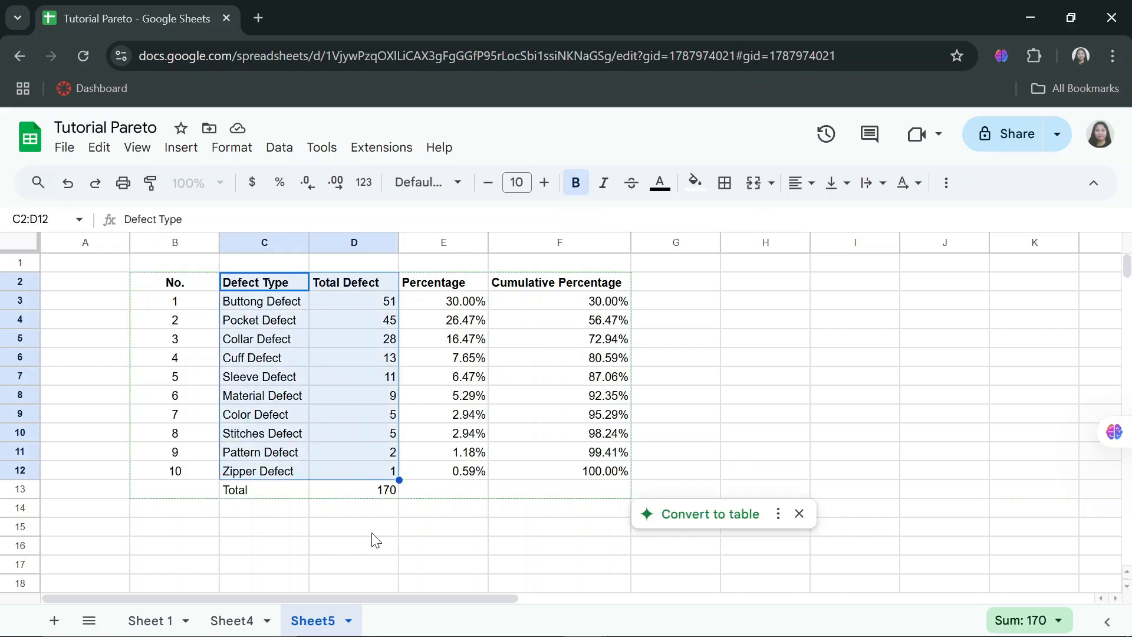
pyautogui.click(384, 550)
pyautogui.click(390, 304)
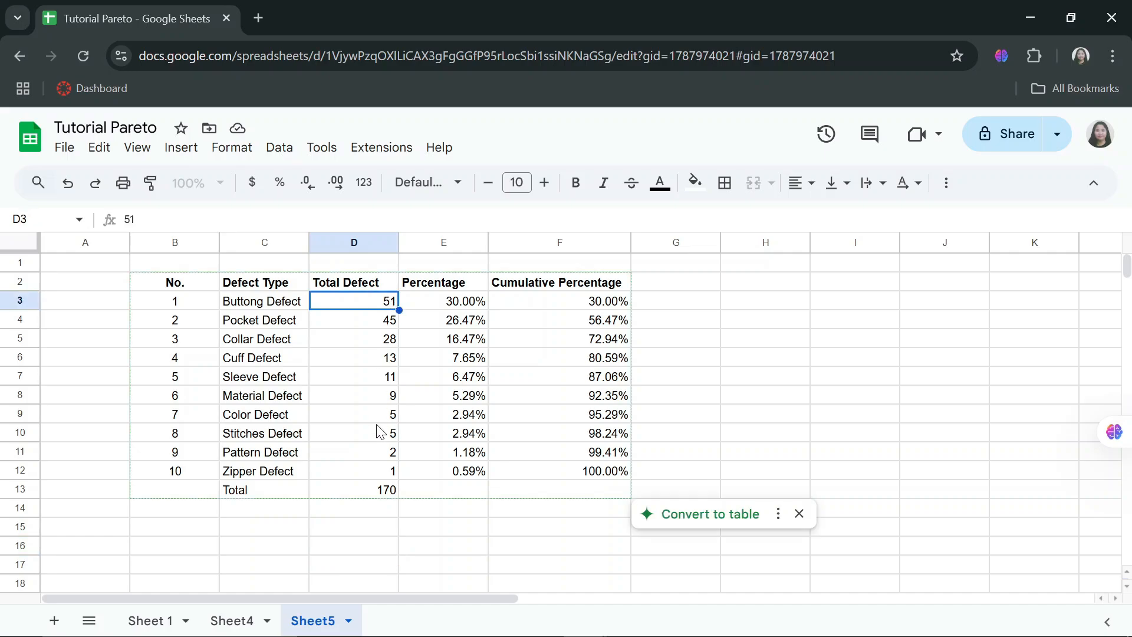
pyautogui.click(381, 472)
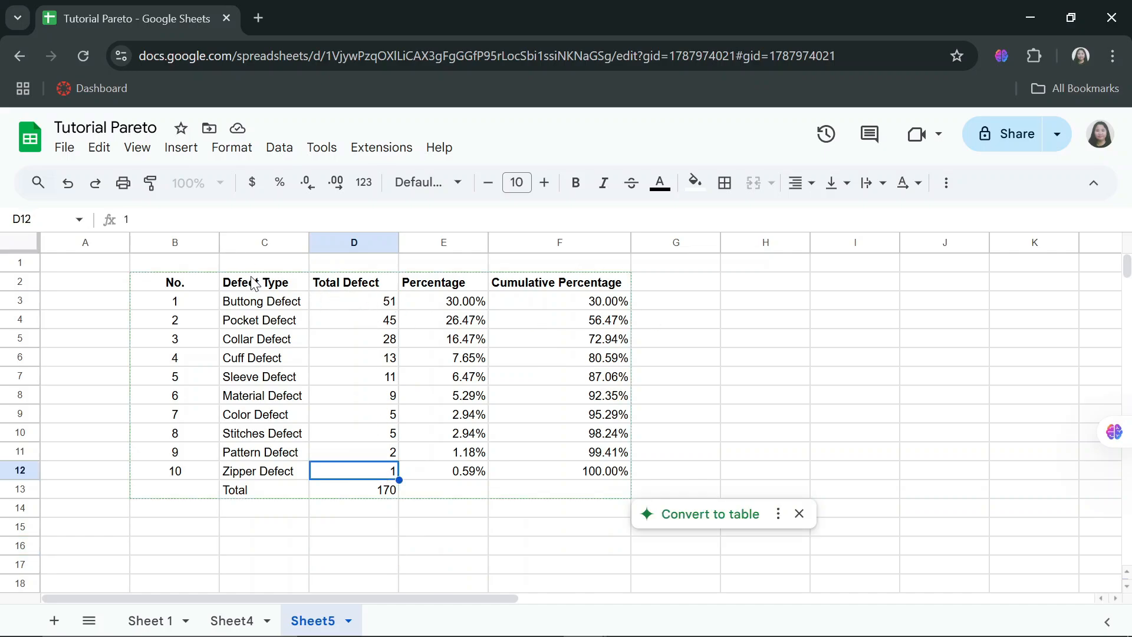
# Insert a chart based on the Defect Type and Total Defect range C2:D12 together with the Cumulative Percentage range F2:F12.
pyautogui.moveTo(253, 283); pyautogui.dragTo(354, 479)
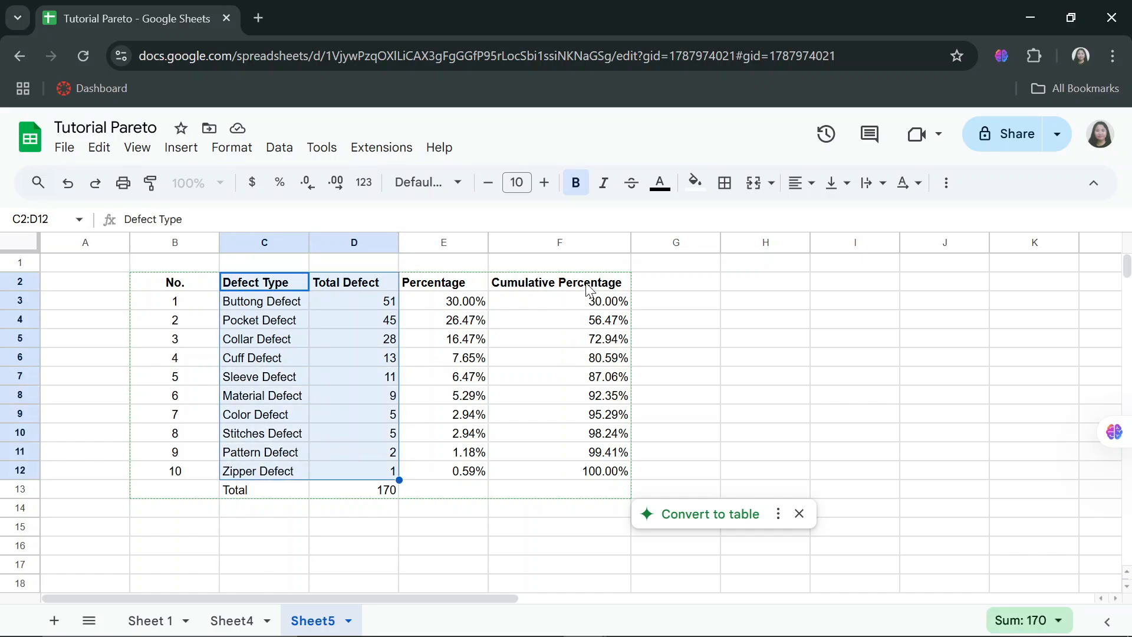
pyautogui.moveTo(588, 289); pyautogui.dragTo(602, 472)
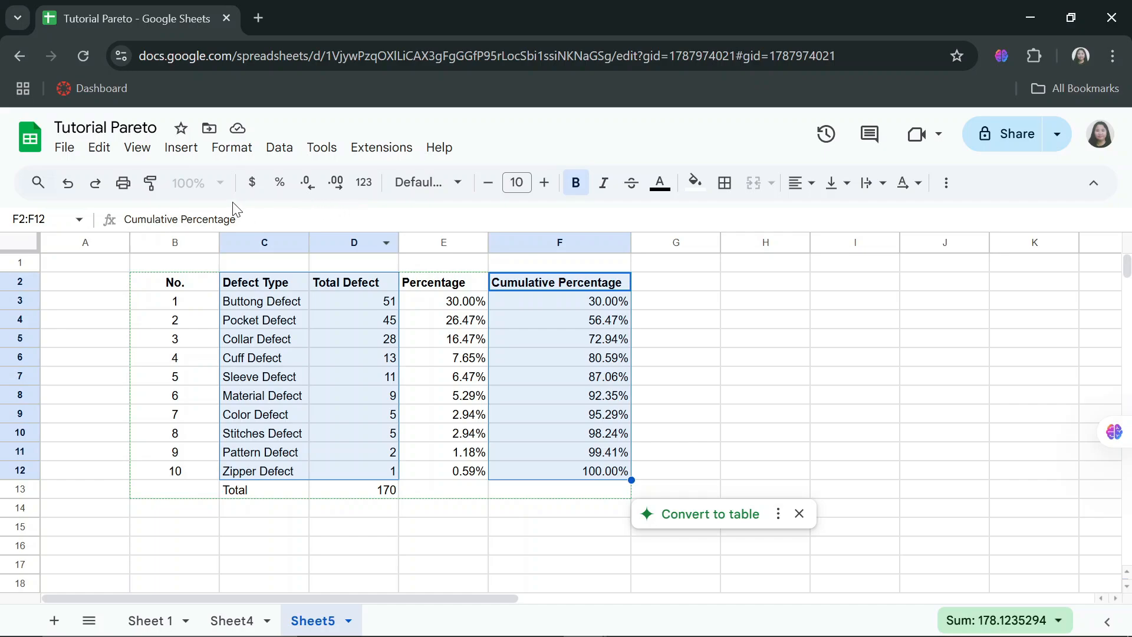
pyautogui.click(181, 149)
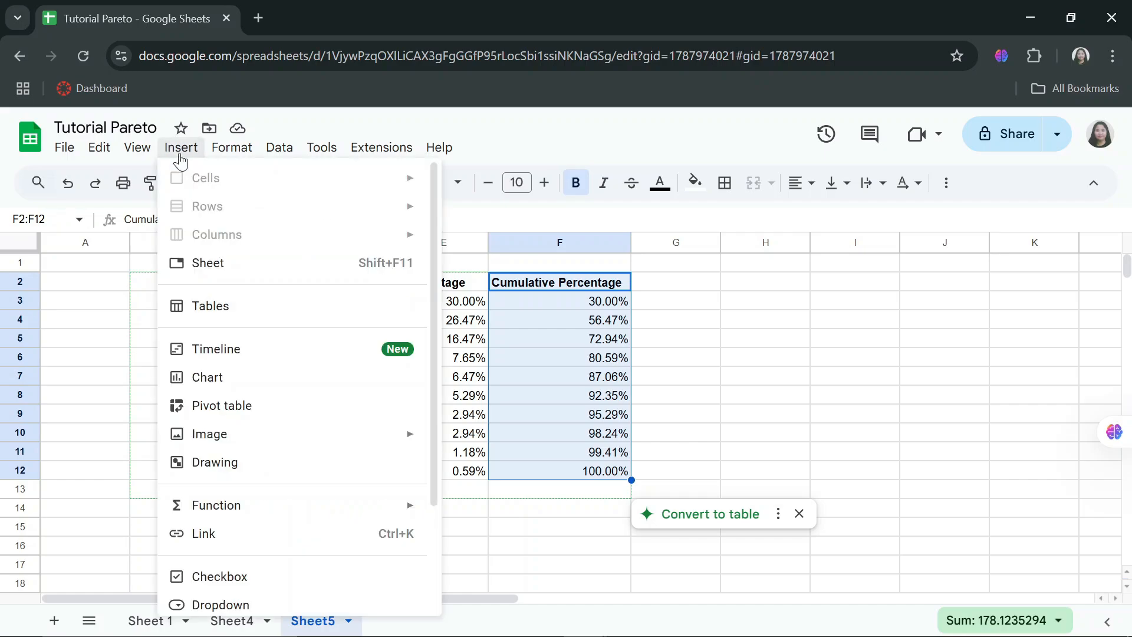
pyautogui.click(230, 385)
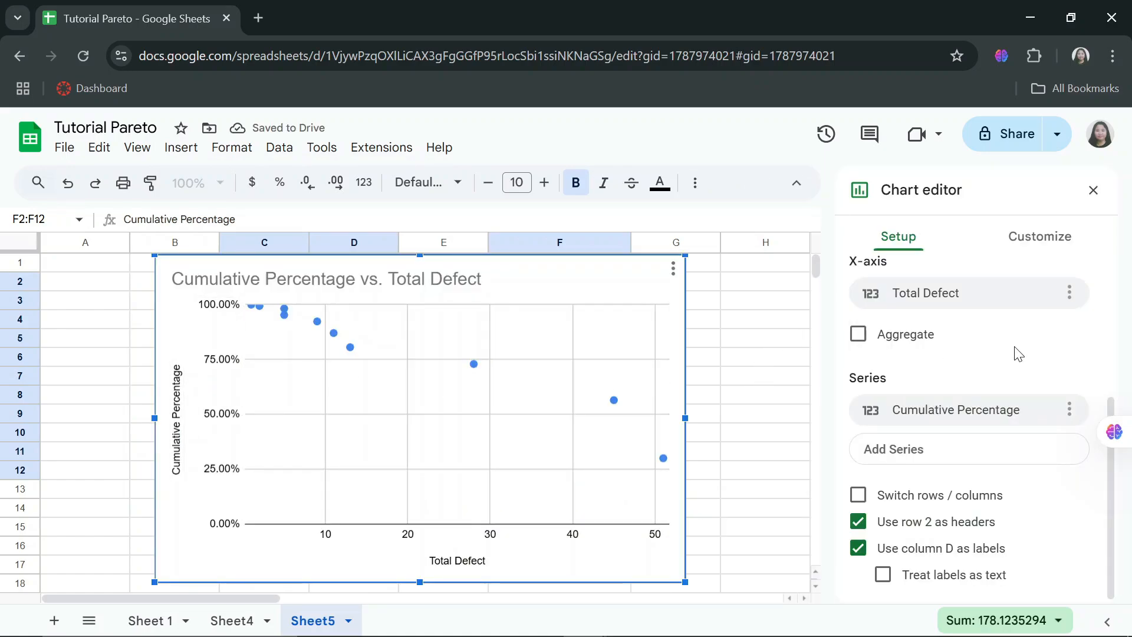
# Change the defect chart's type from scatter to Combo chart.
pyautogui.scroll(2, 1024, 369)
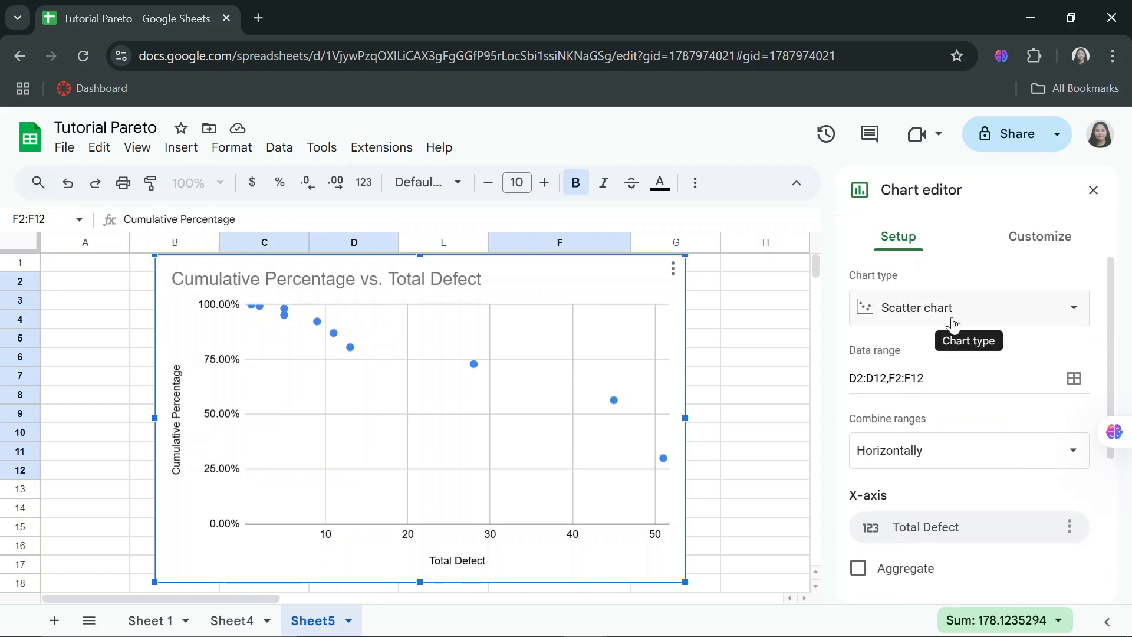
pyautogui.click(954, 324)
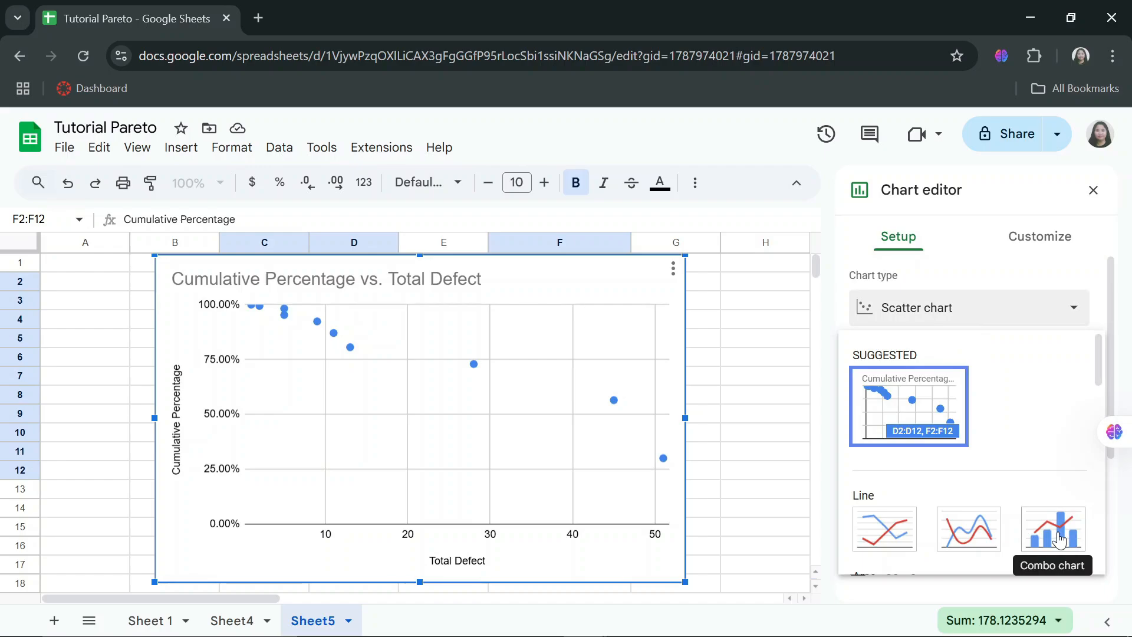
pyautogui.click(1059, 539)
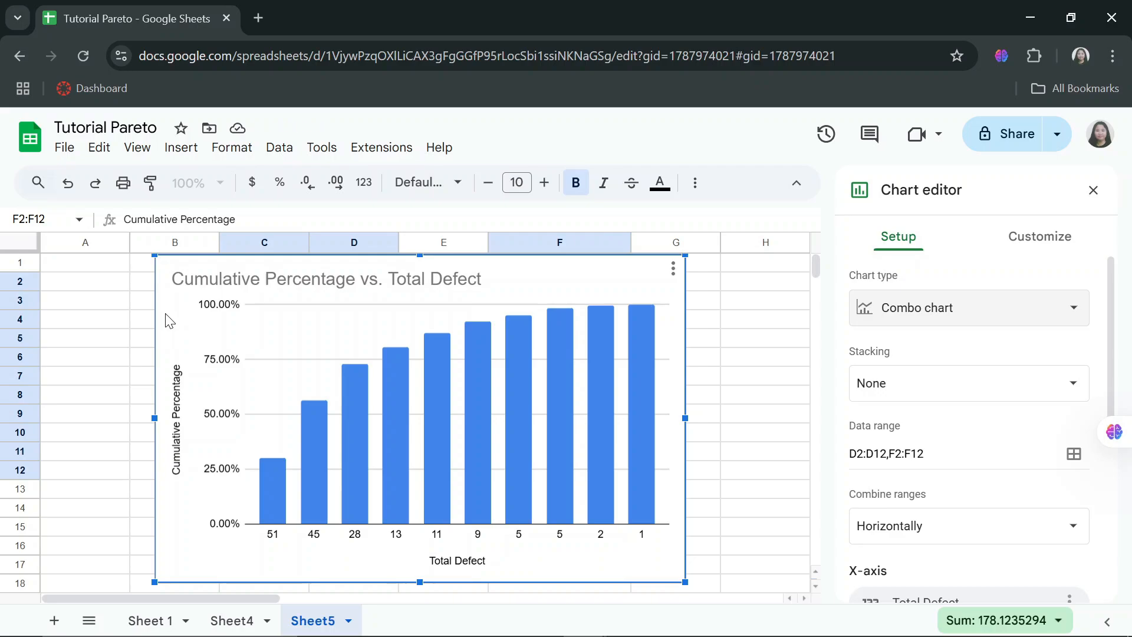
# Move and shrink the chart so the Defect Type, Total Defect and Percentage columns of the table are uncovered.
pyautogui.moveTo(360, 358); pyautogui.dragTo(469, 364)
pyautogui.moveTo(180, 598); pyautogui.dragTo(219, 597)
pyautogui.moveTo(352, 353)
pyautogui.mouseDown()
pyautogui.moveTo(412, 345)
pyautogui.moveTo(372, 358)
pyautogui.mouseUp()
pyautogui.hscroll(1, 519, 306)
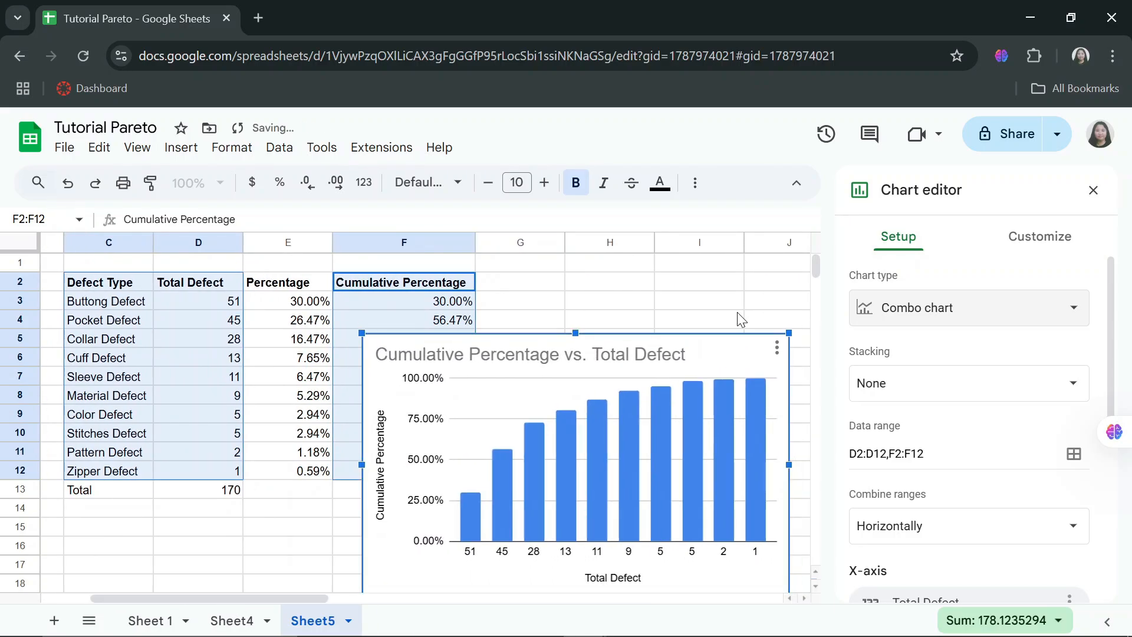
# Set the chart's X-axis to the Defect Type range C2:C12.
pyautogui.scroll(-2, 954, 364)
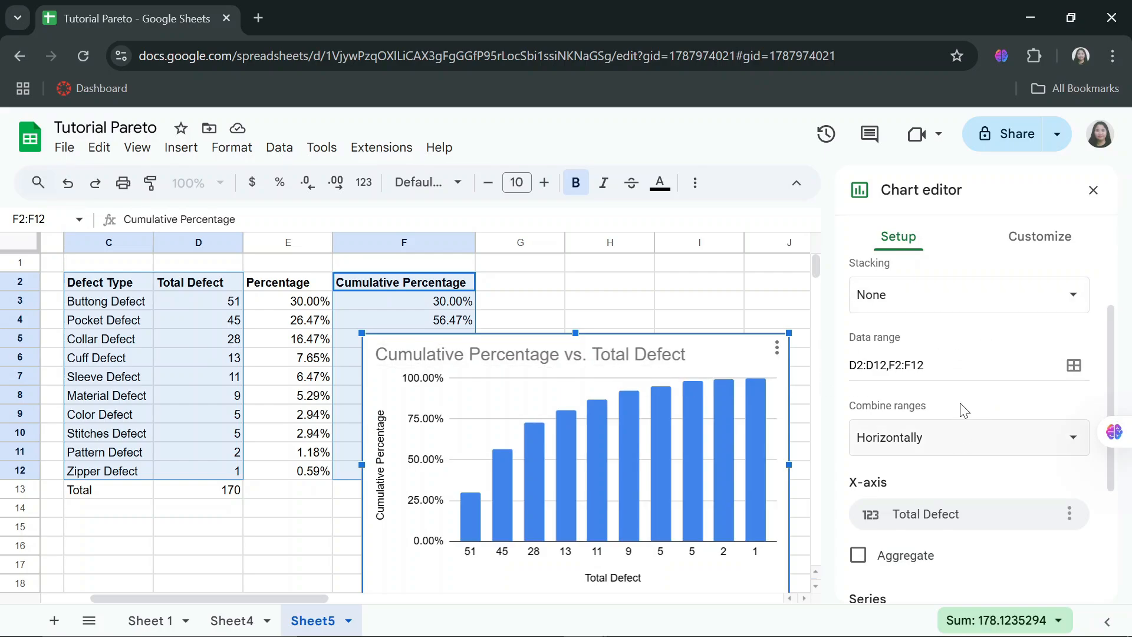
pyautogui.scroll(-2, 965, 381)
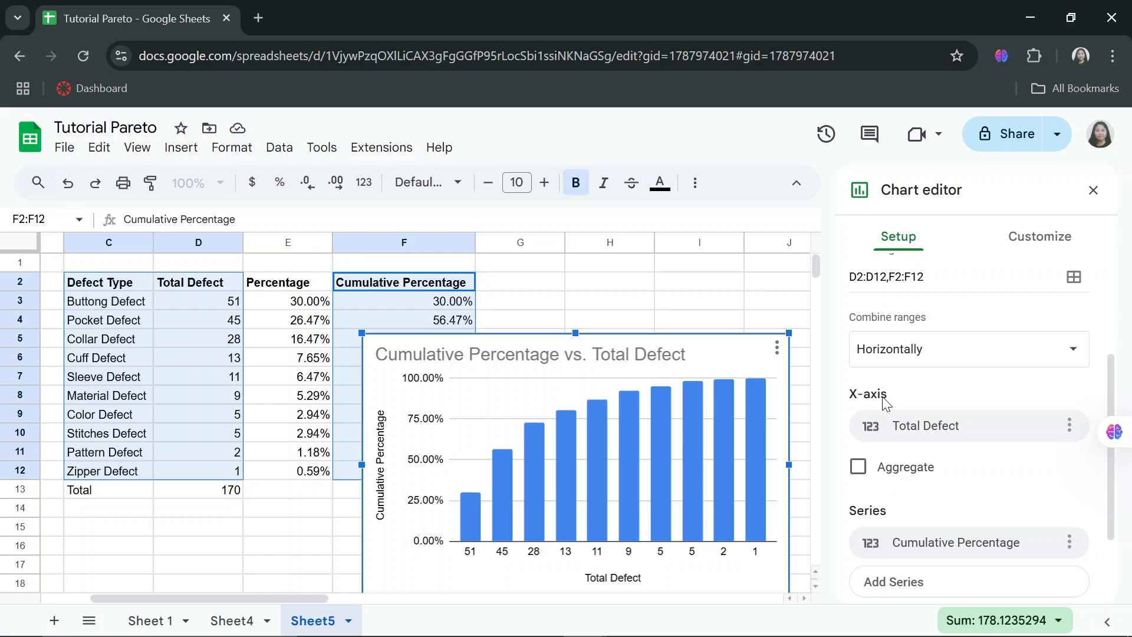
pyautogui.click(935, 436)
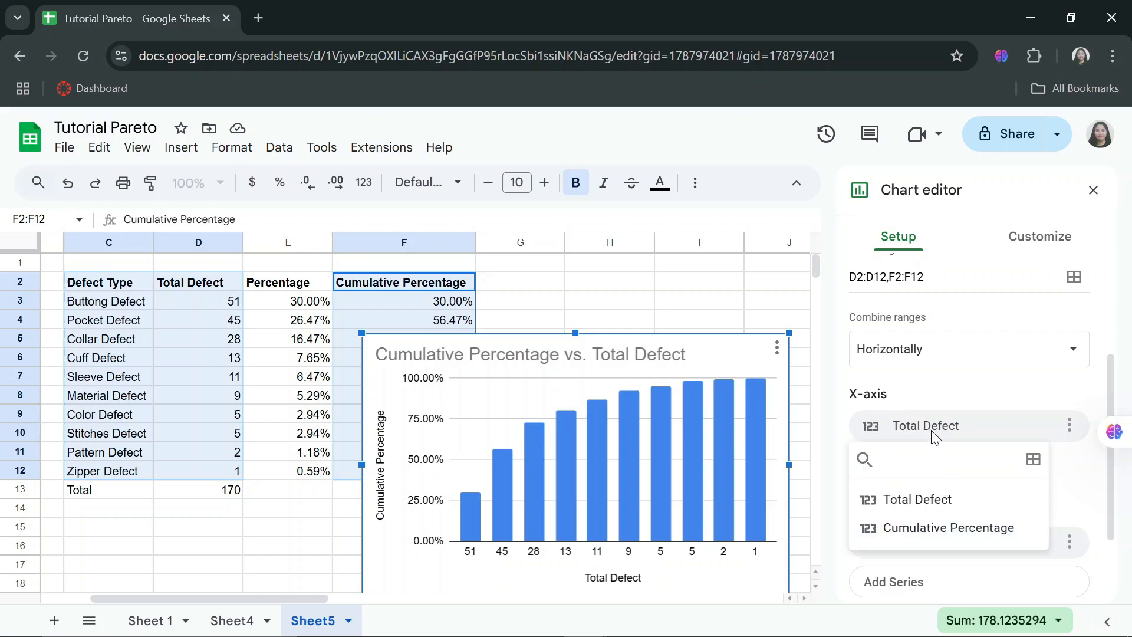
pyautogui.click(1033, 462)
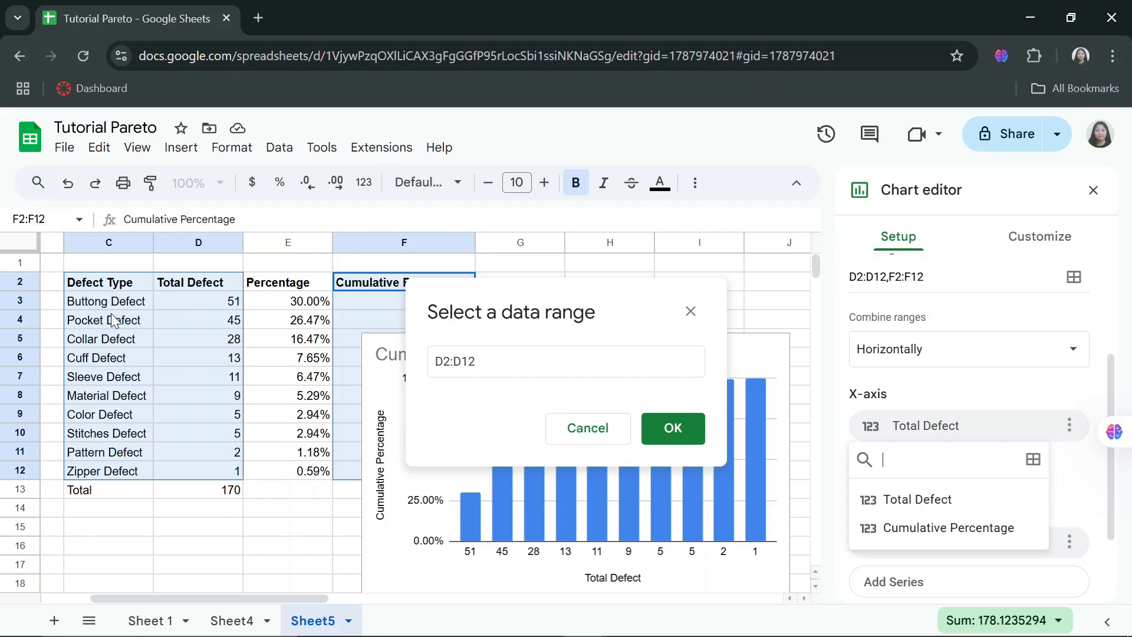
pyautogui.moveTo(114, 283); pyautogui.dragTo(118, 469)
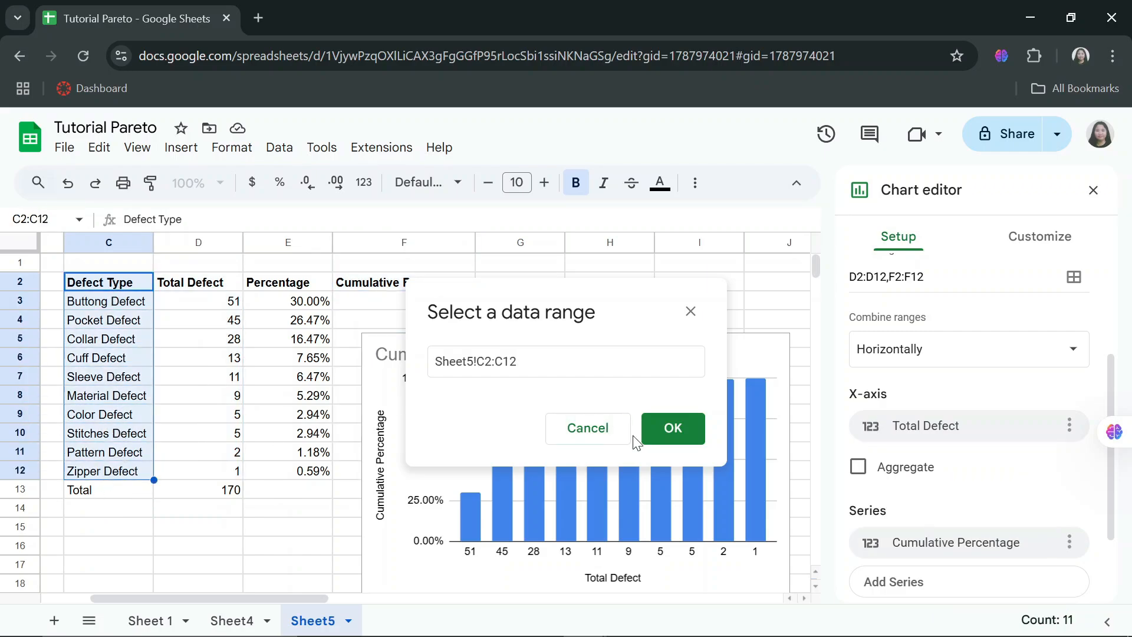
pyautogui.click(681, 435)
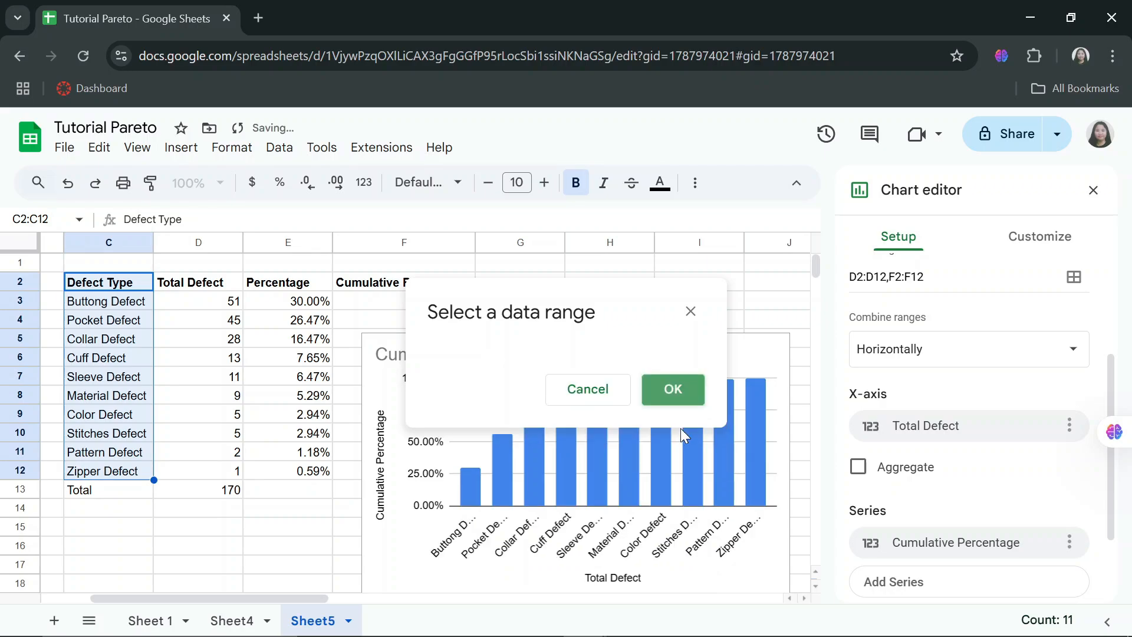
# Replace the chart's Cumulative Percentage series with the Total Defect range D2:D12.
pyautogui.scroll(-2, 958, 381)
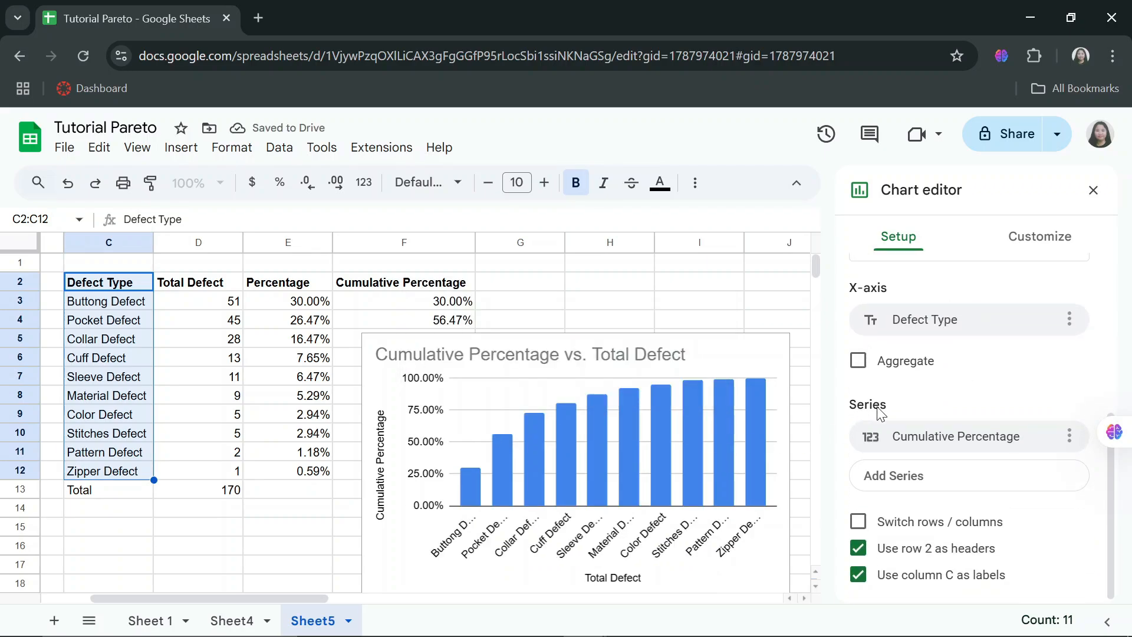
pyautogui.click(963, 443)
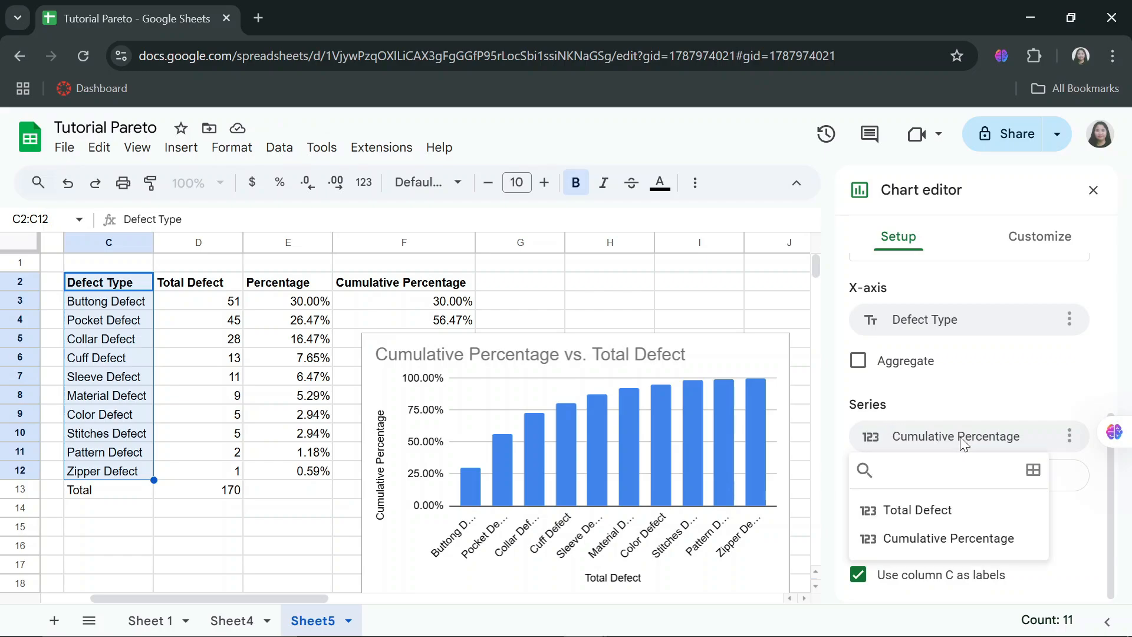
pyautogui.click(1033, 474)
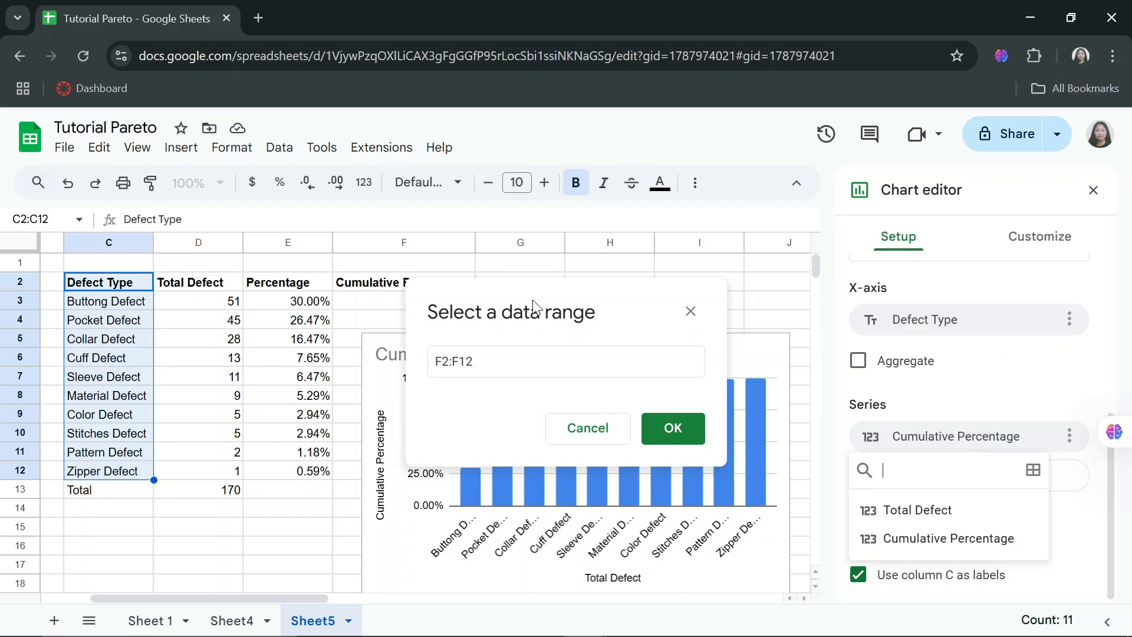
pyautogui.moveTo(220, 287); pyautogui.dragTo(231, 475)
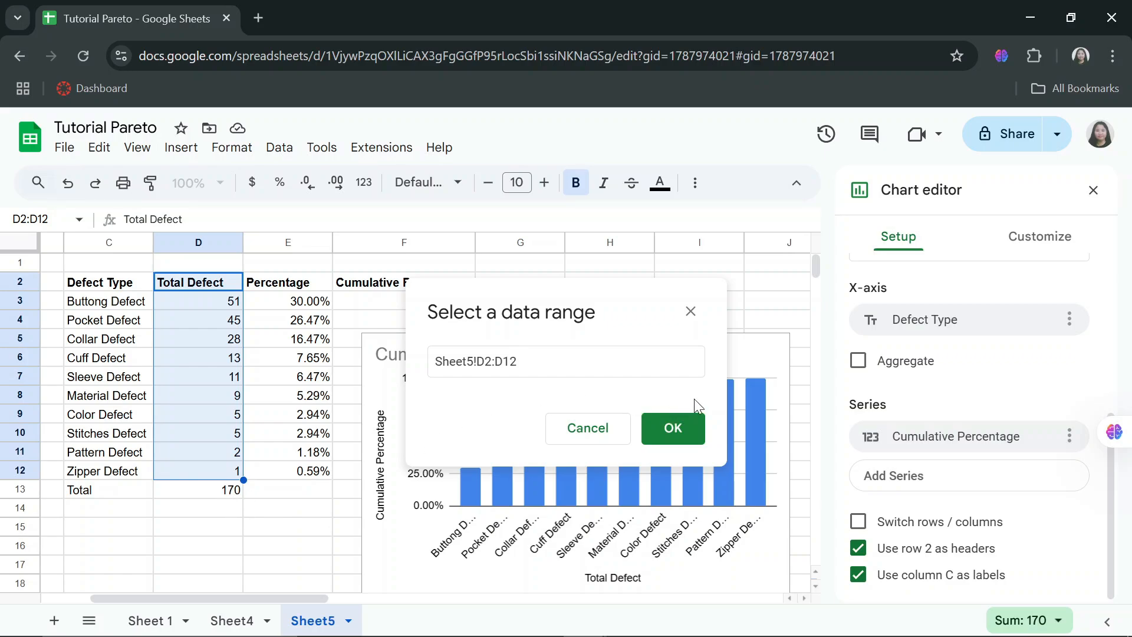
pyautogui.click(675, 430)
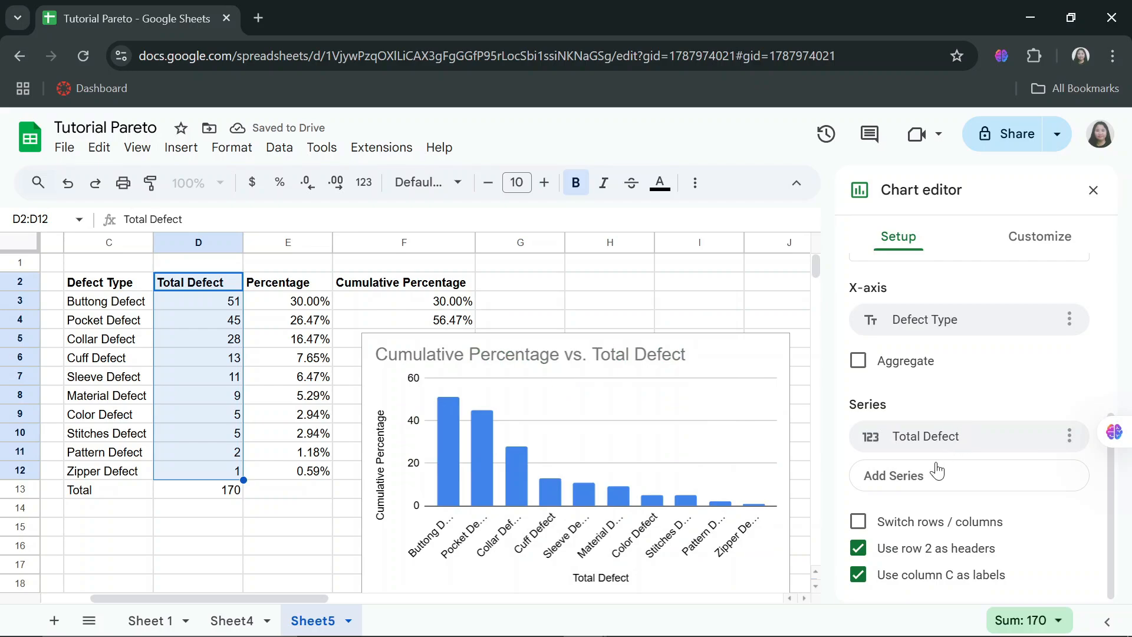
# Add the Cumulative Percentage range F2:F12 as a second series of the chart.
pyautogui.click(911, 488)
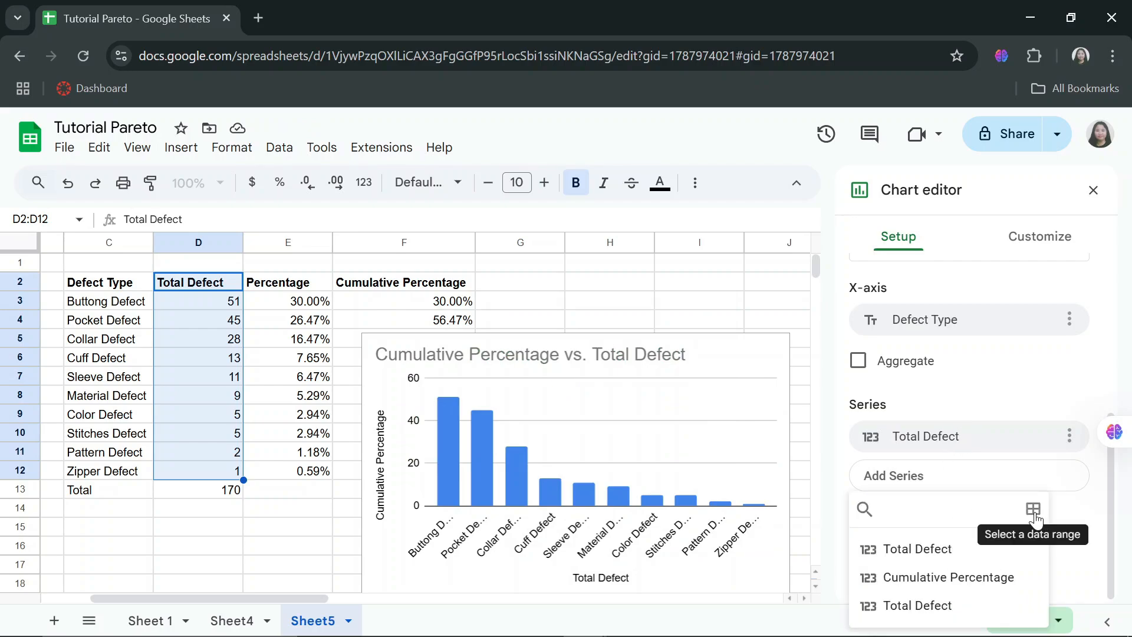
pyautogui.click(1034, 511)
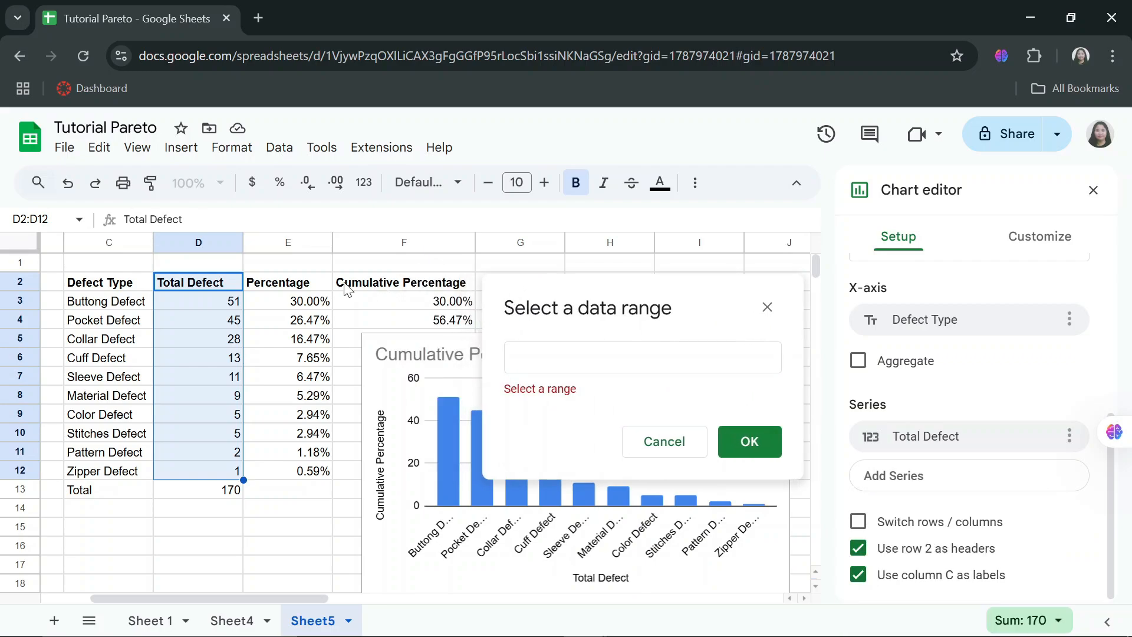
pyautogui.moveTo(348, 287); pyautogui.dragTo(349, 481)
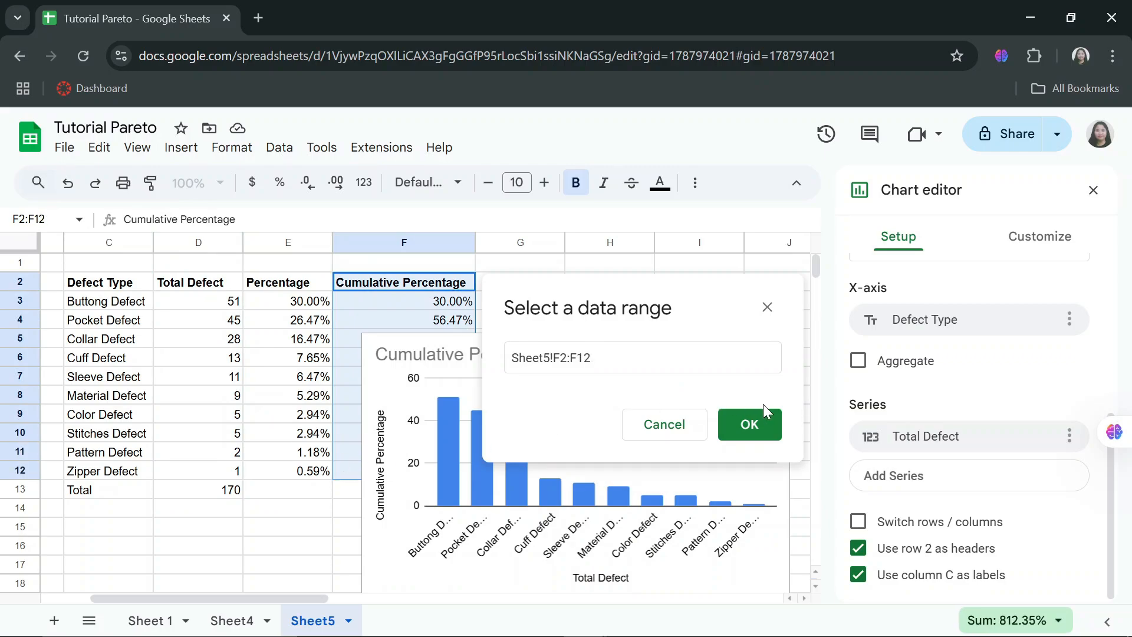
pyautogui.click(762, 424)
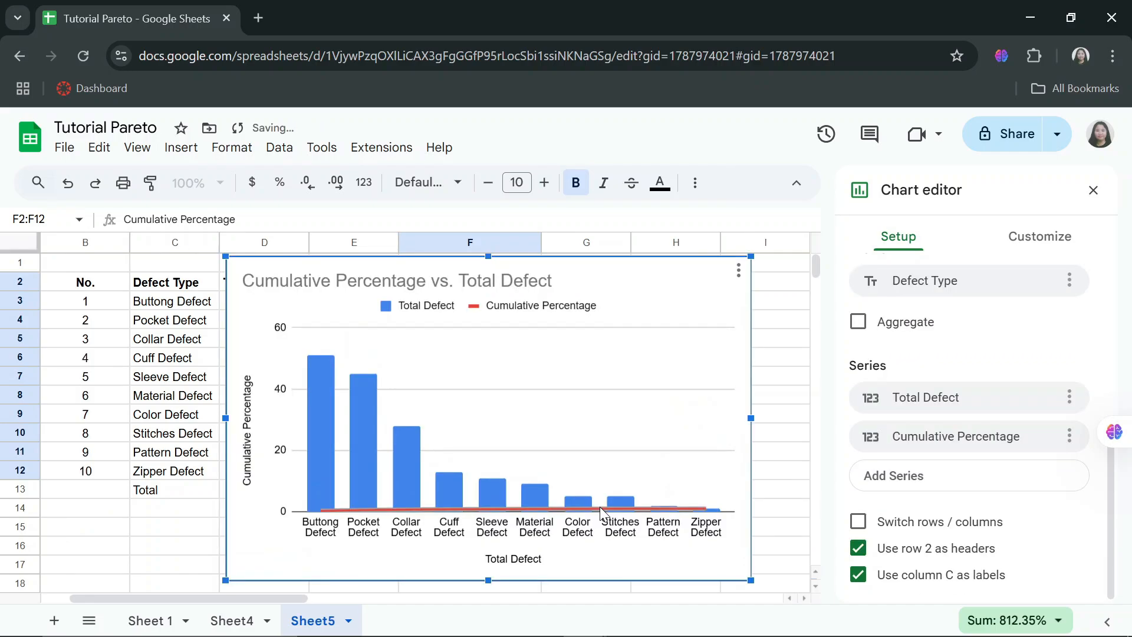
# Assign the Cumulative Percentage line to the right axis and close the chart settings.
pyautogui.doubleClick(601, 508)
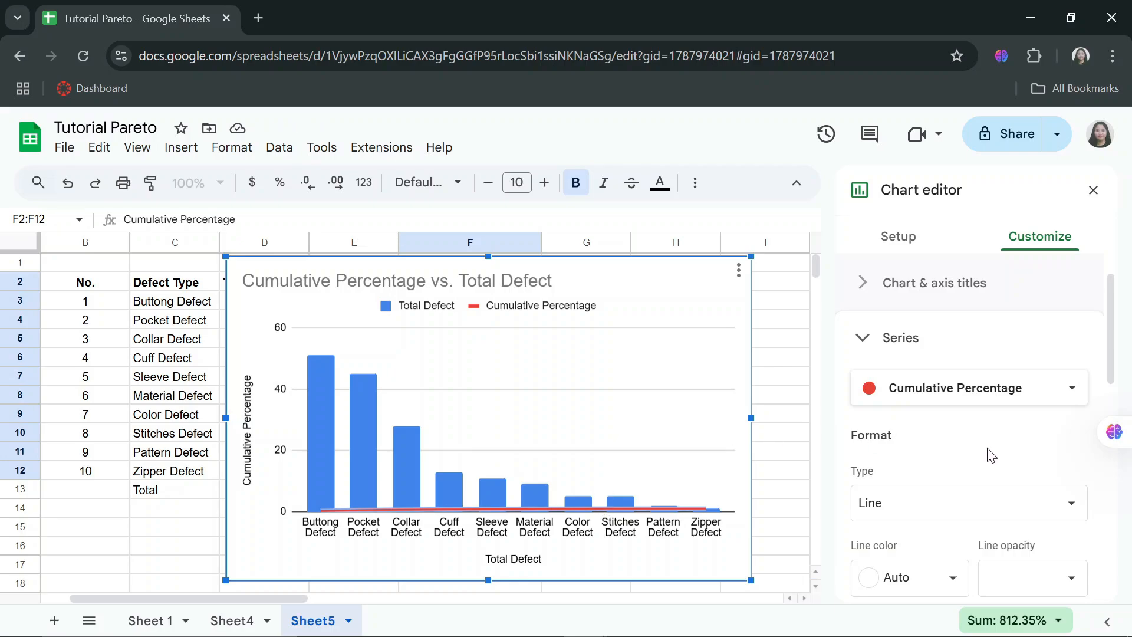
pyautogui.scroll(-5, 991, 455)
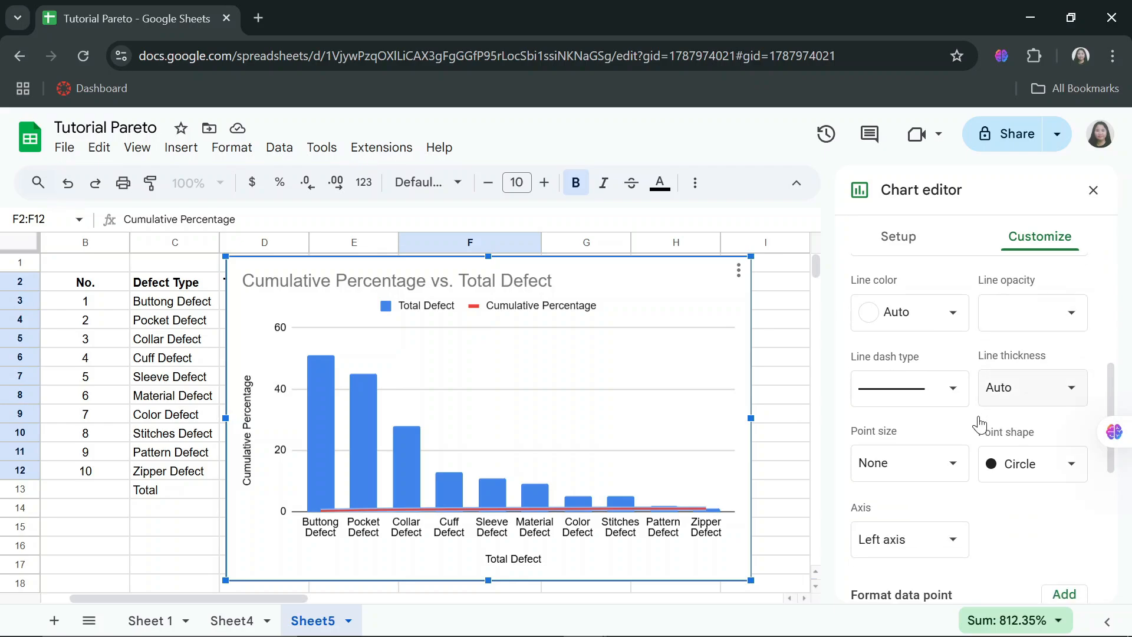
pyautogui.scroll(-1, 981, 422)
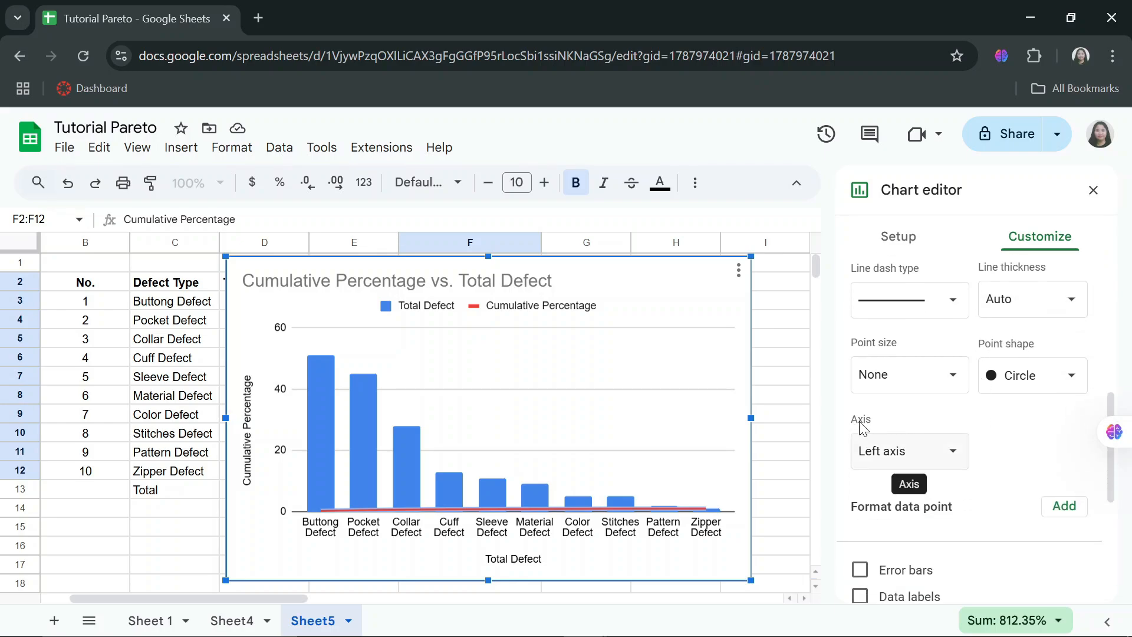
pyautogui.click(920, 451)
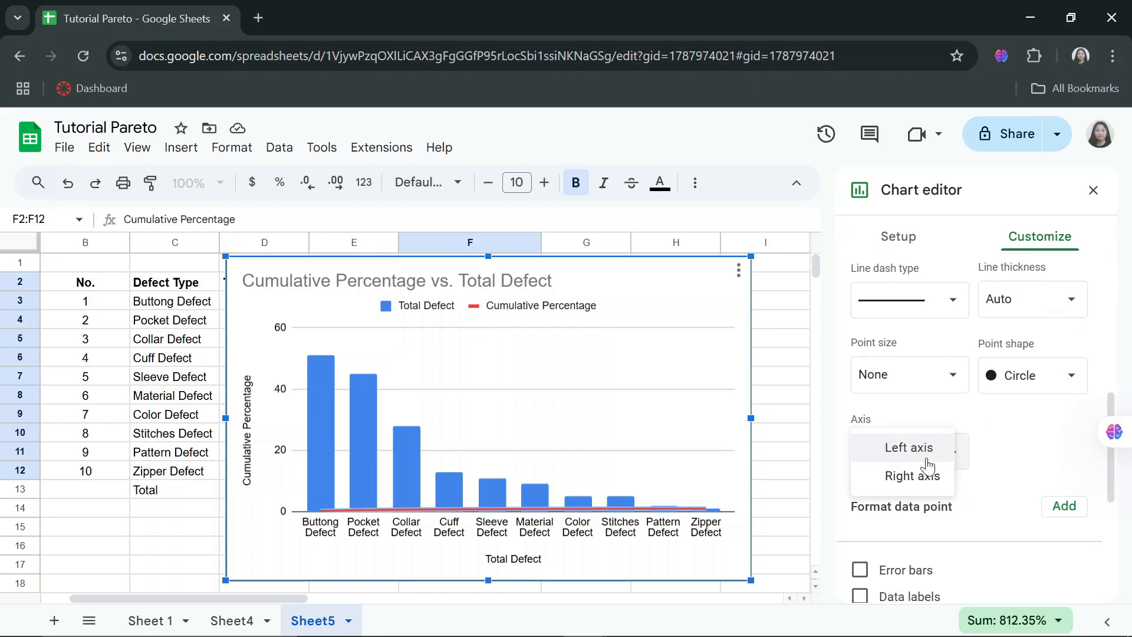
pyautogui.click(926, 476)
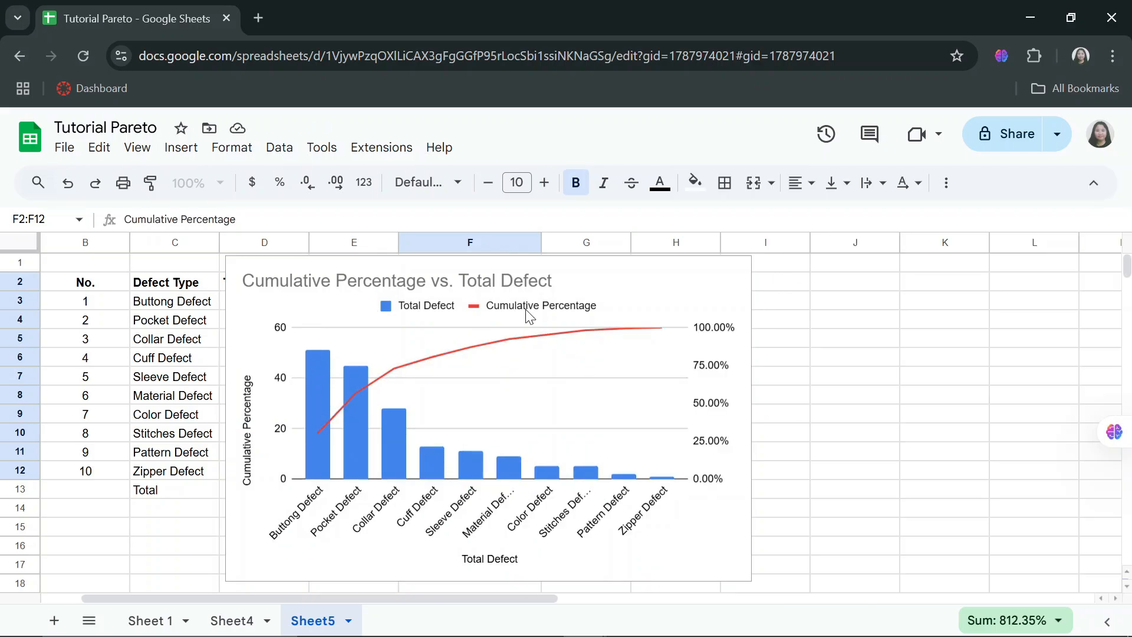
pyautogui.click(615, 278)
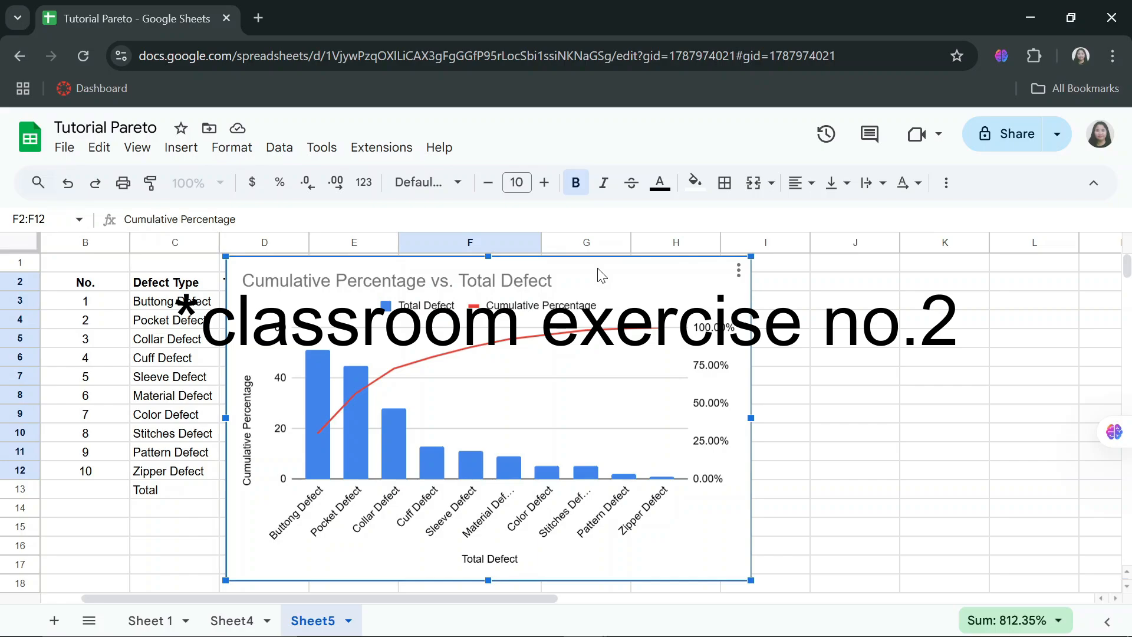